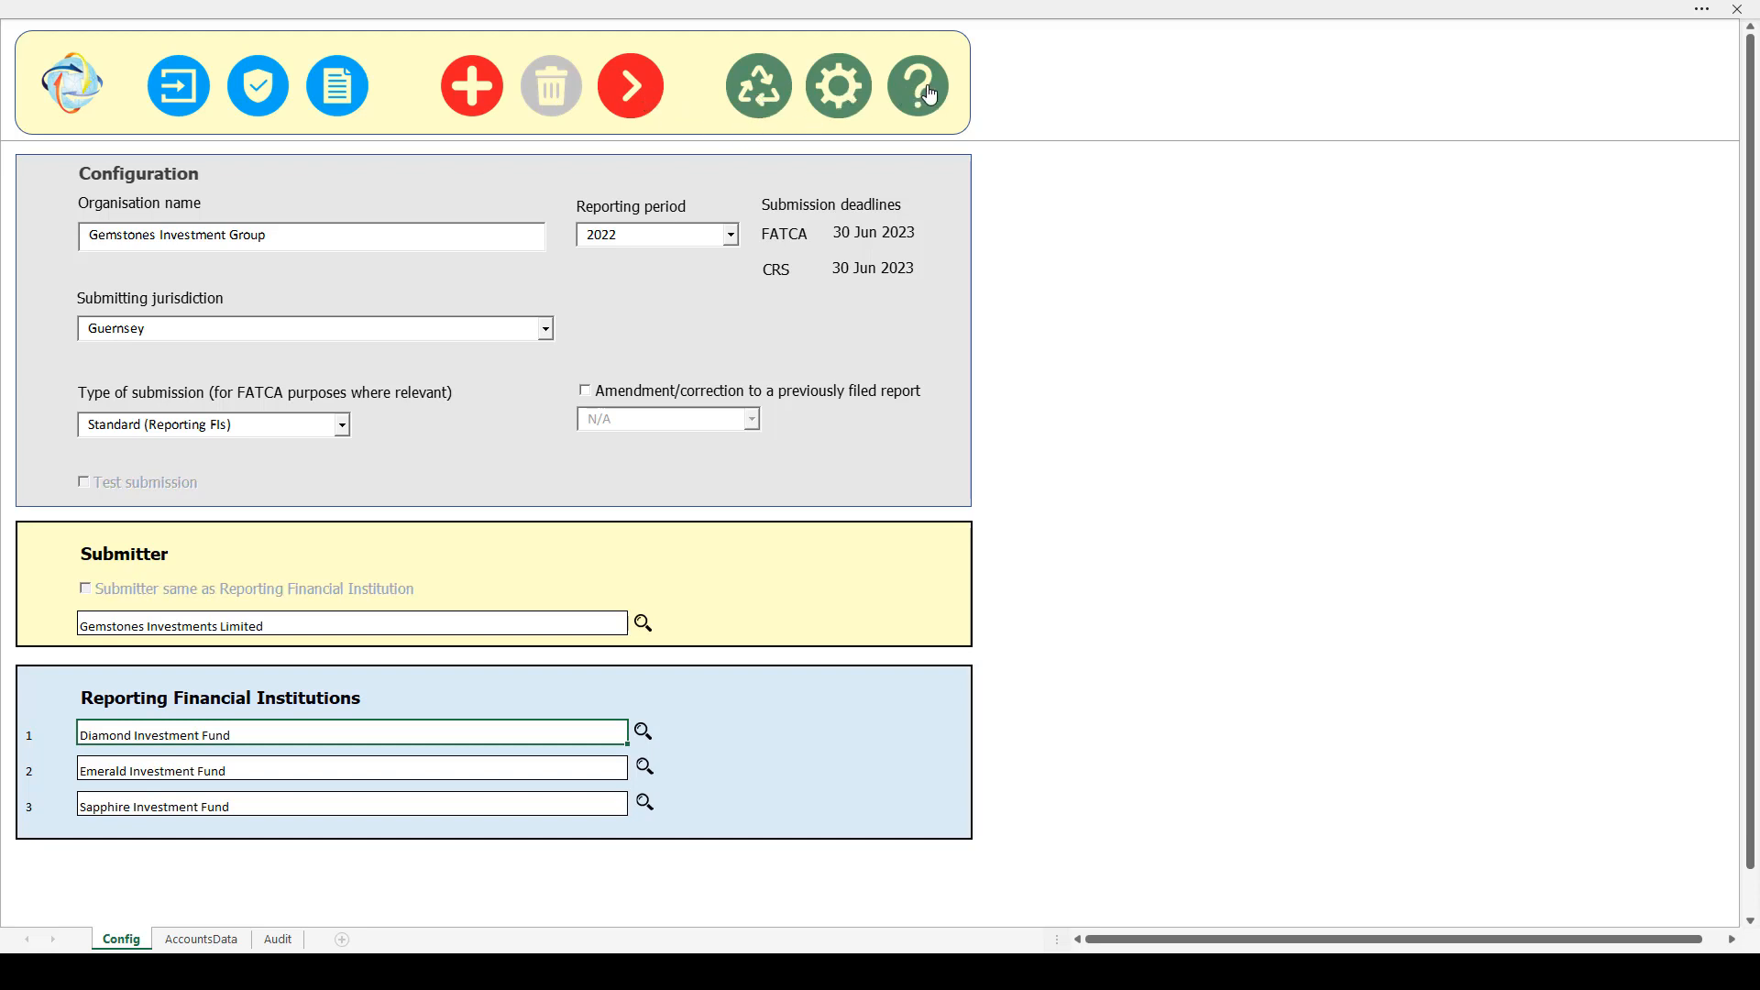
- View the version information for AEOI Hub and close it
click(76, 99)
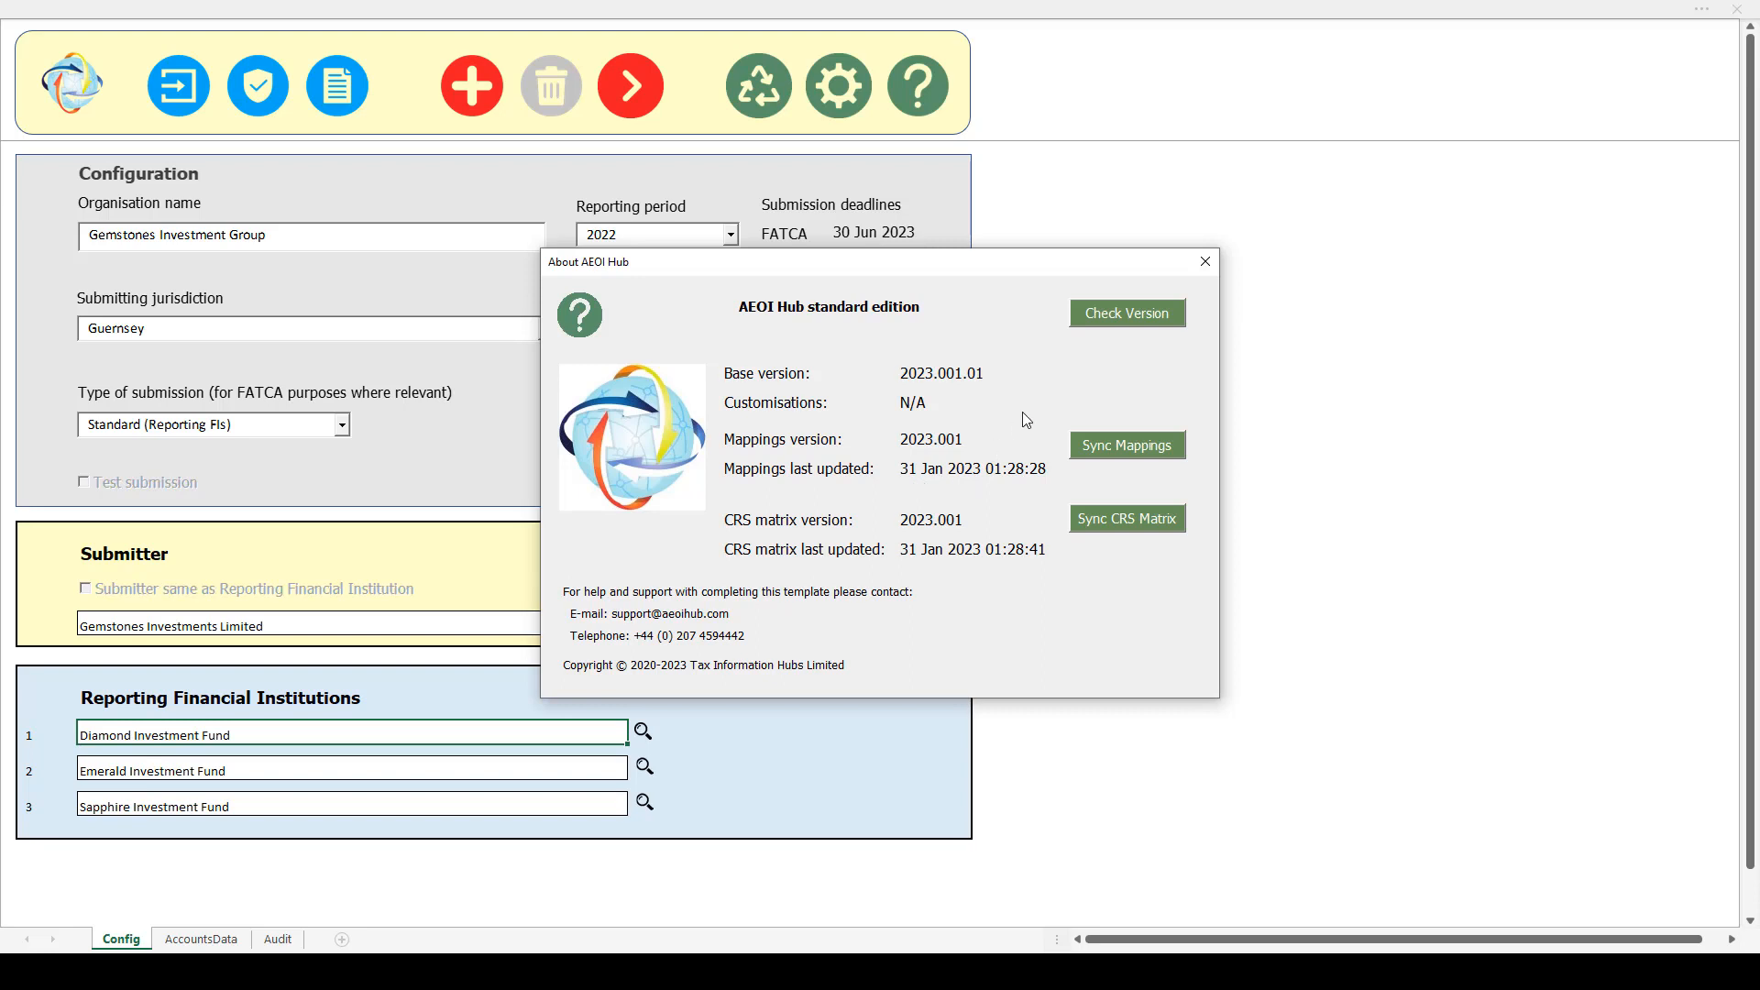
click(1205, 264)
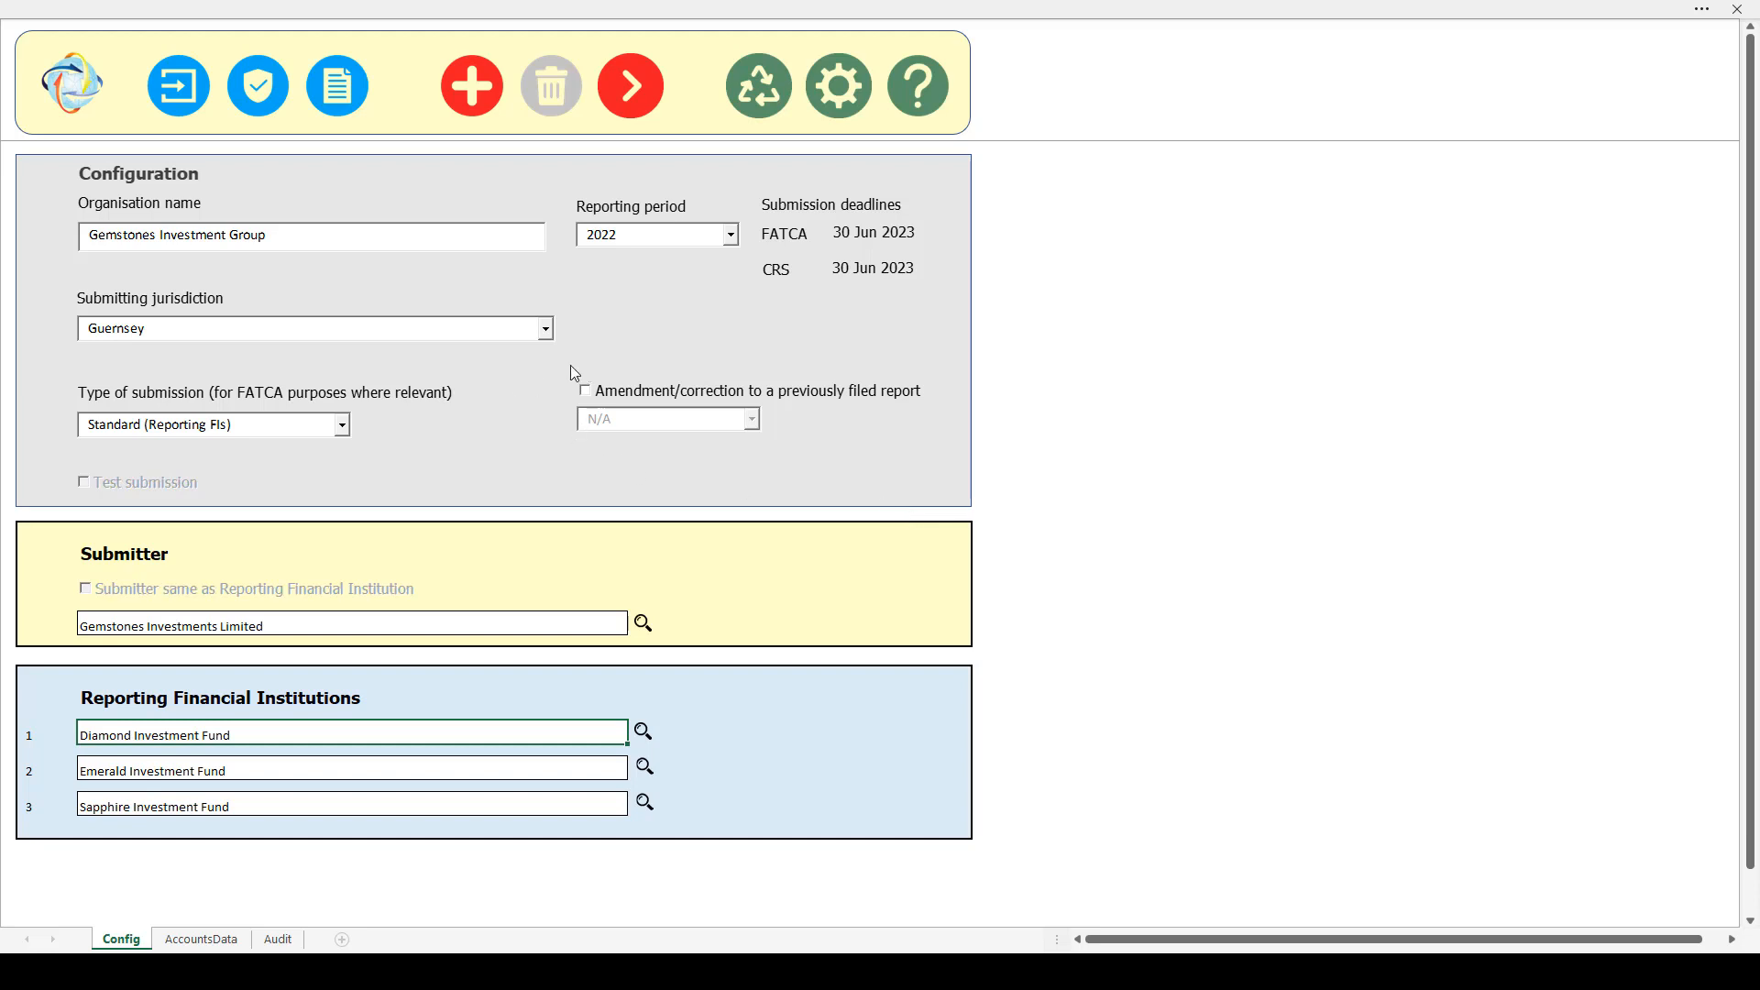
- Set the submitting jurisdiction to Cayman Islands and check the details of the Diamond Investment Fund without updating them
click(545, 331)
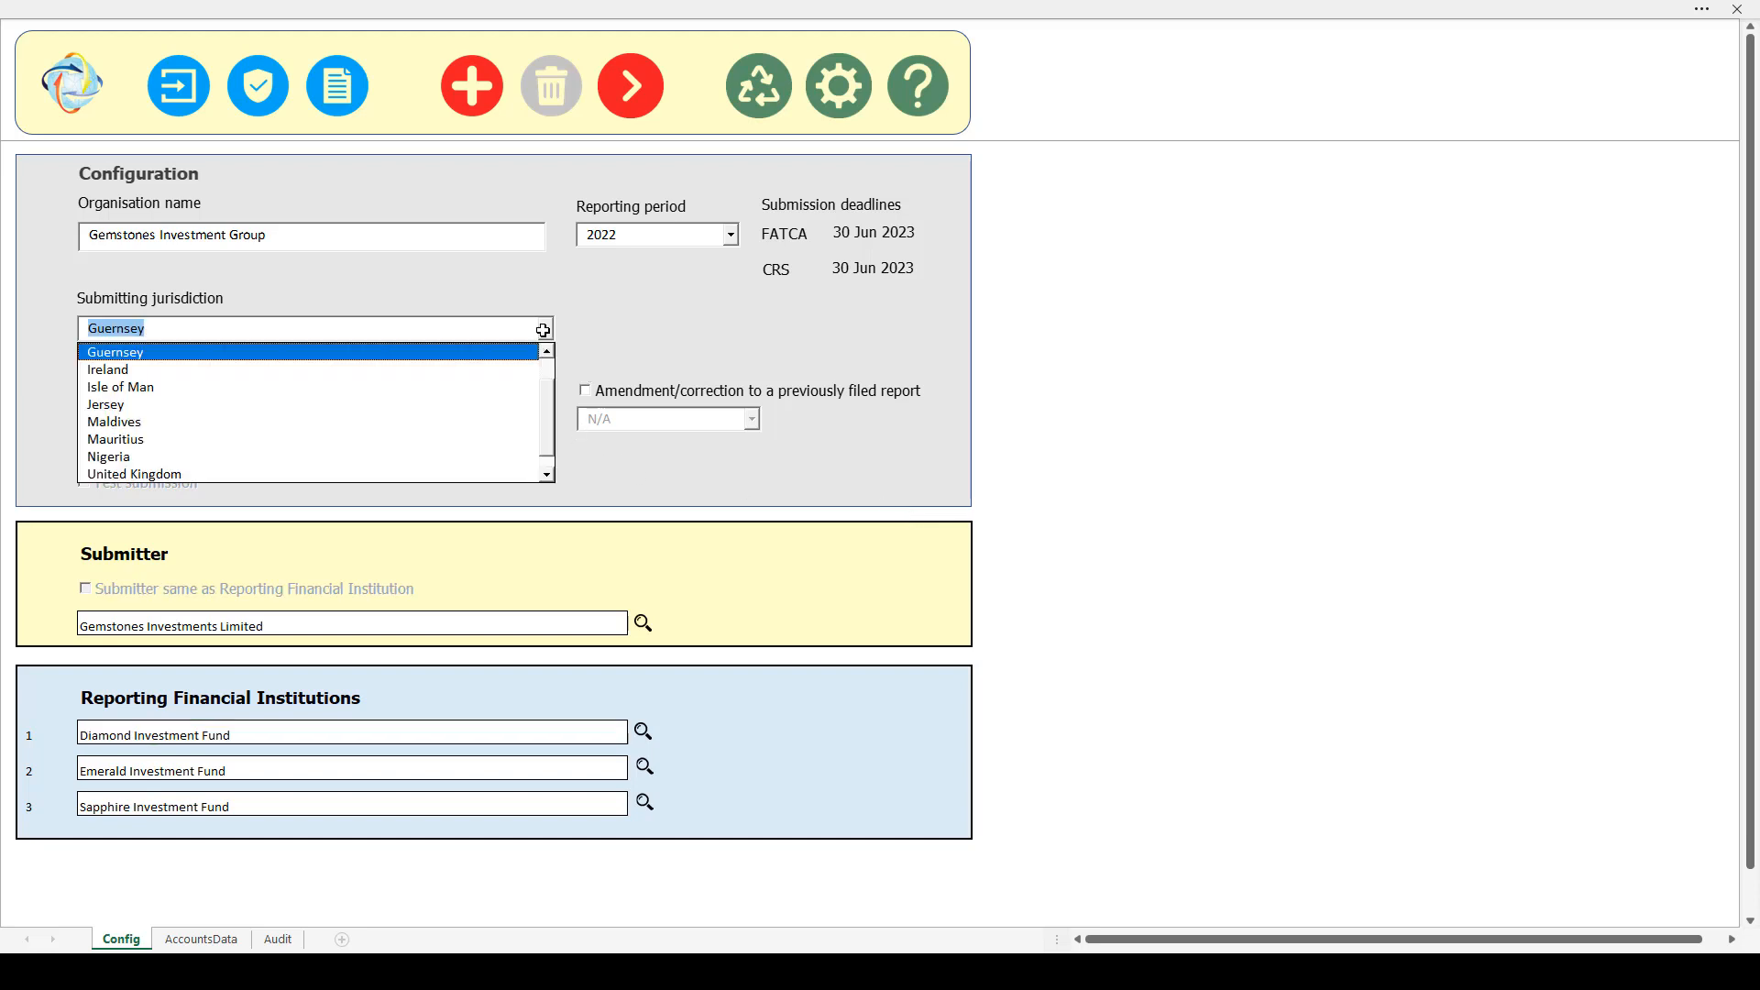
scroll(550, 376, up, 1)
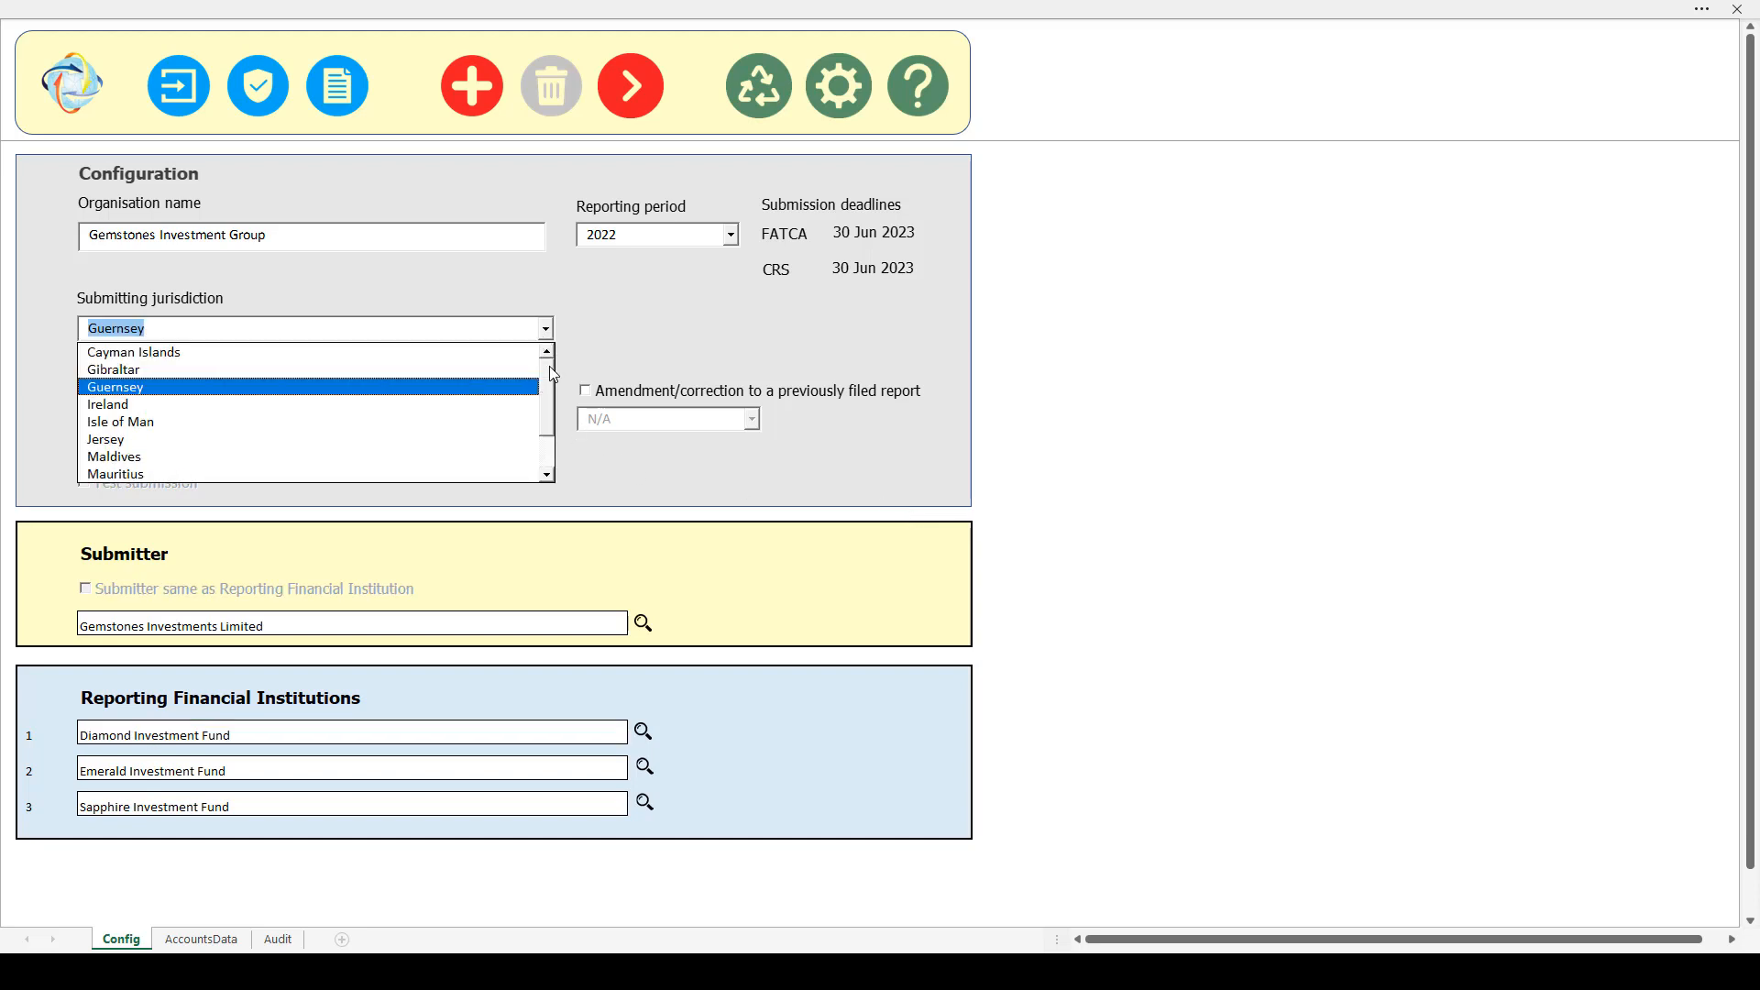
click(398, 352)
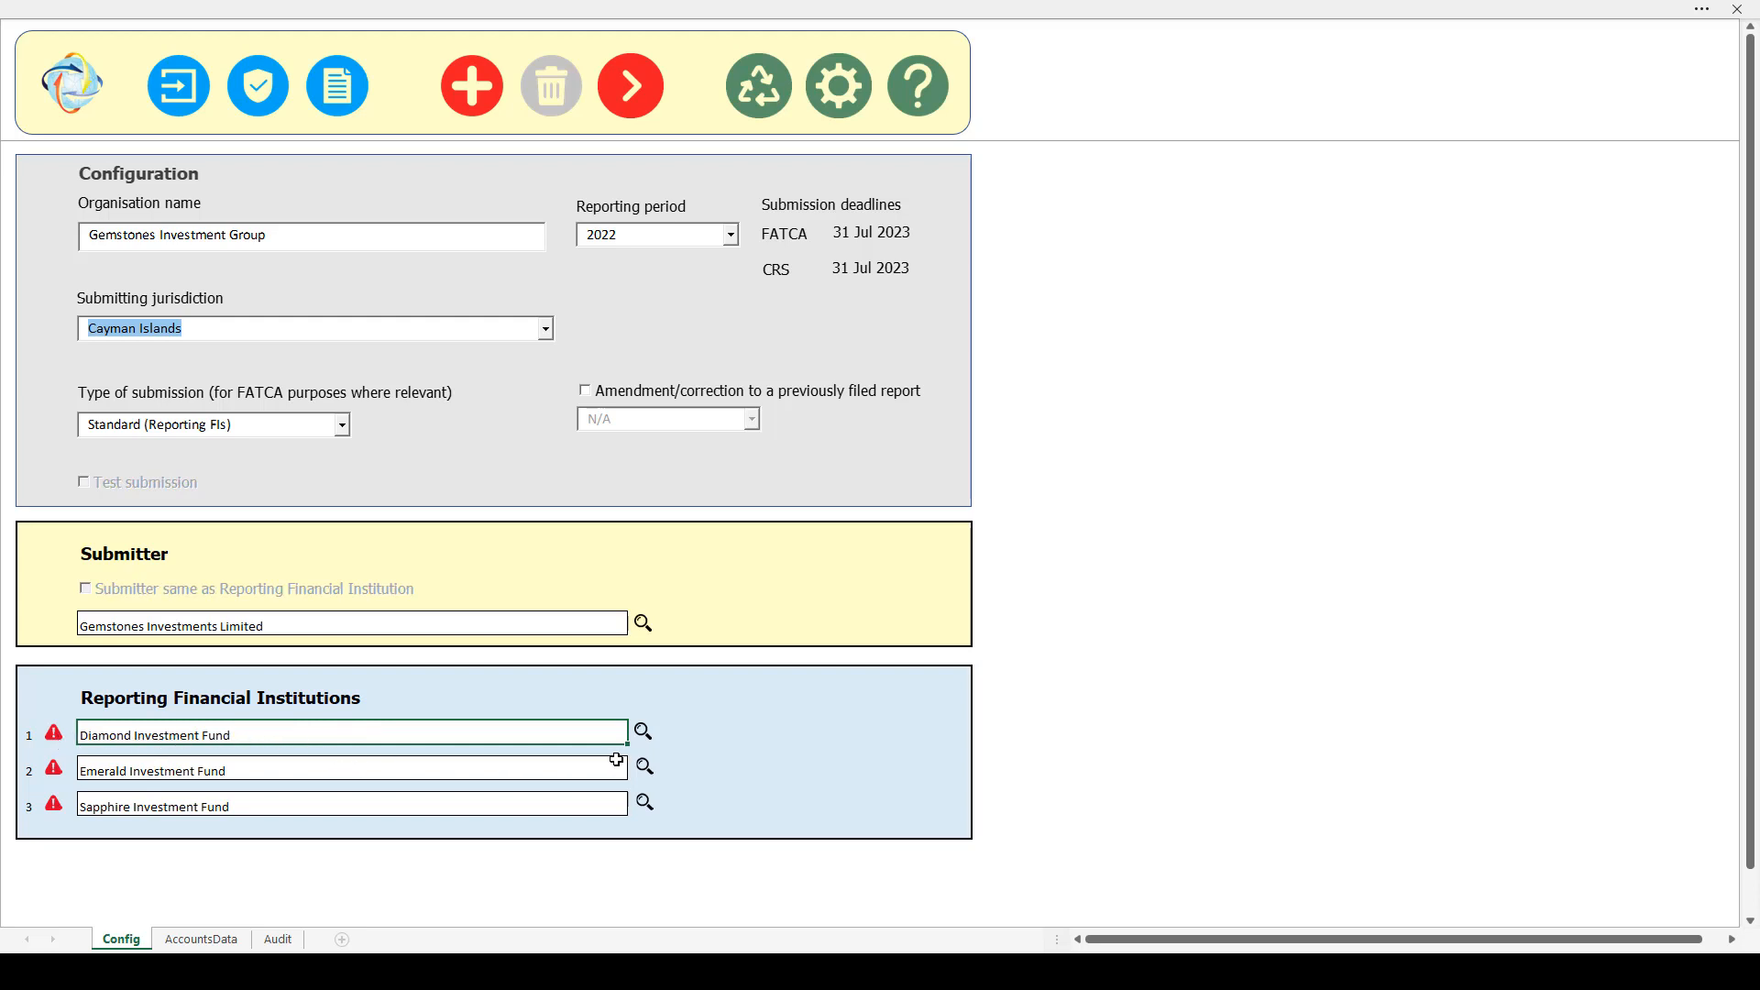
click(642, 734)
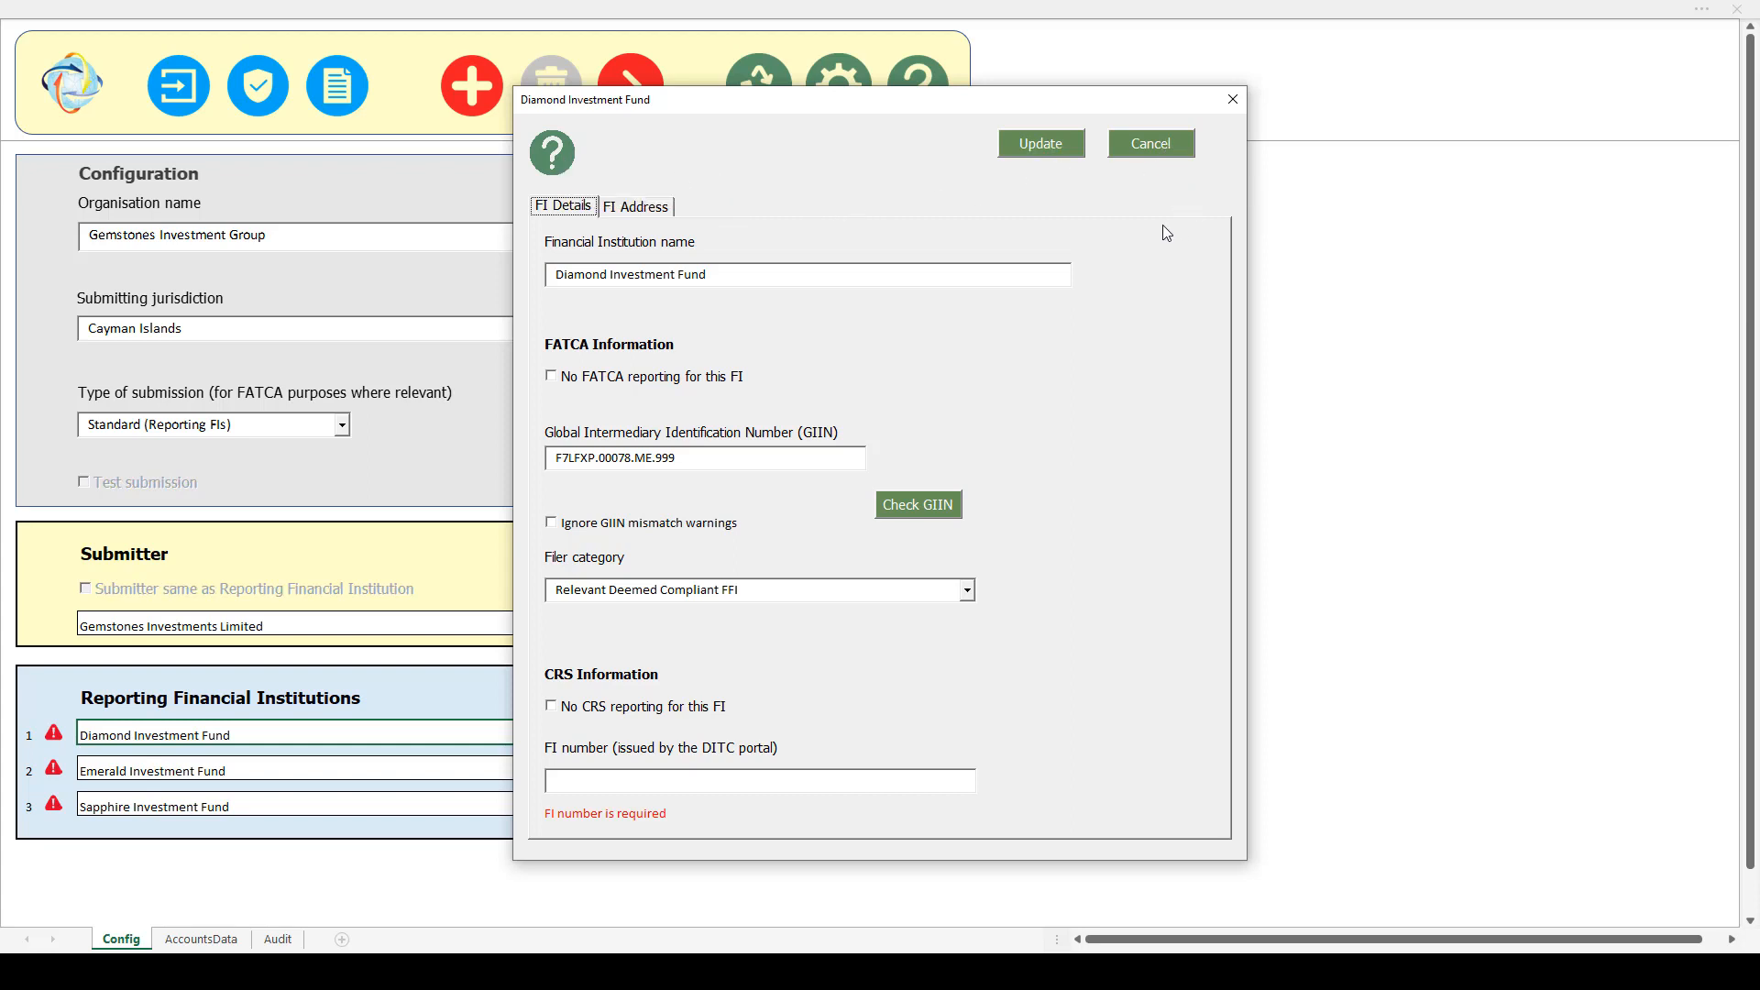
click(1233, 99)
- Switch the submitting jurisdiction back to Guernsey
click(544, 332)
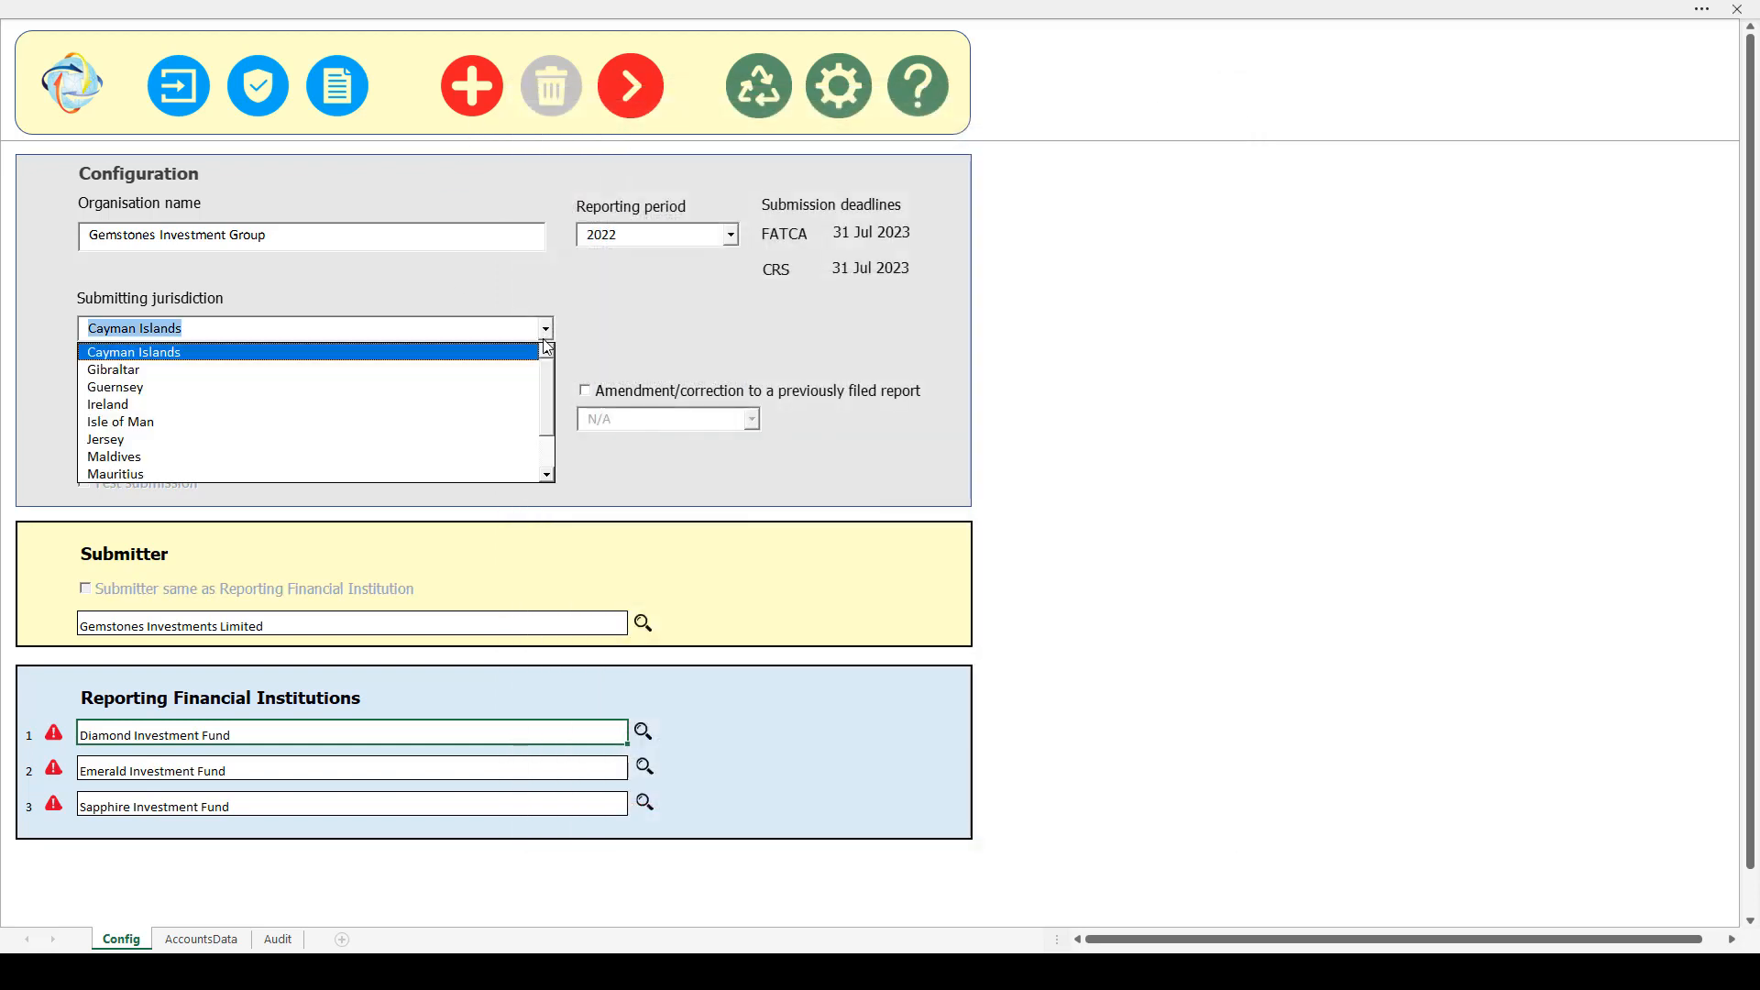
click(309, 393)
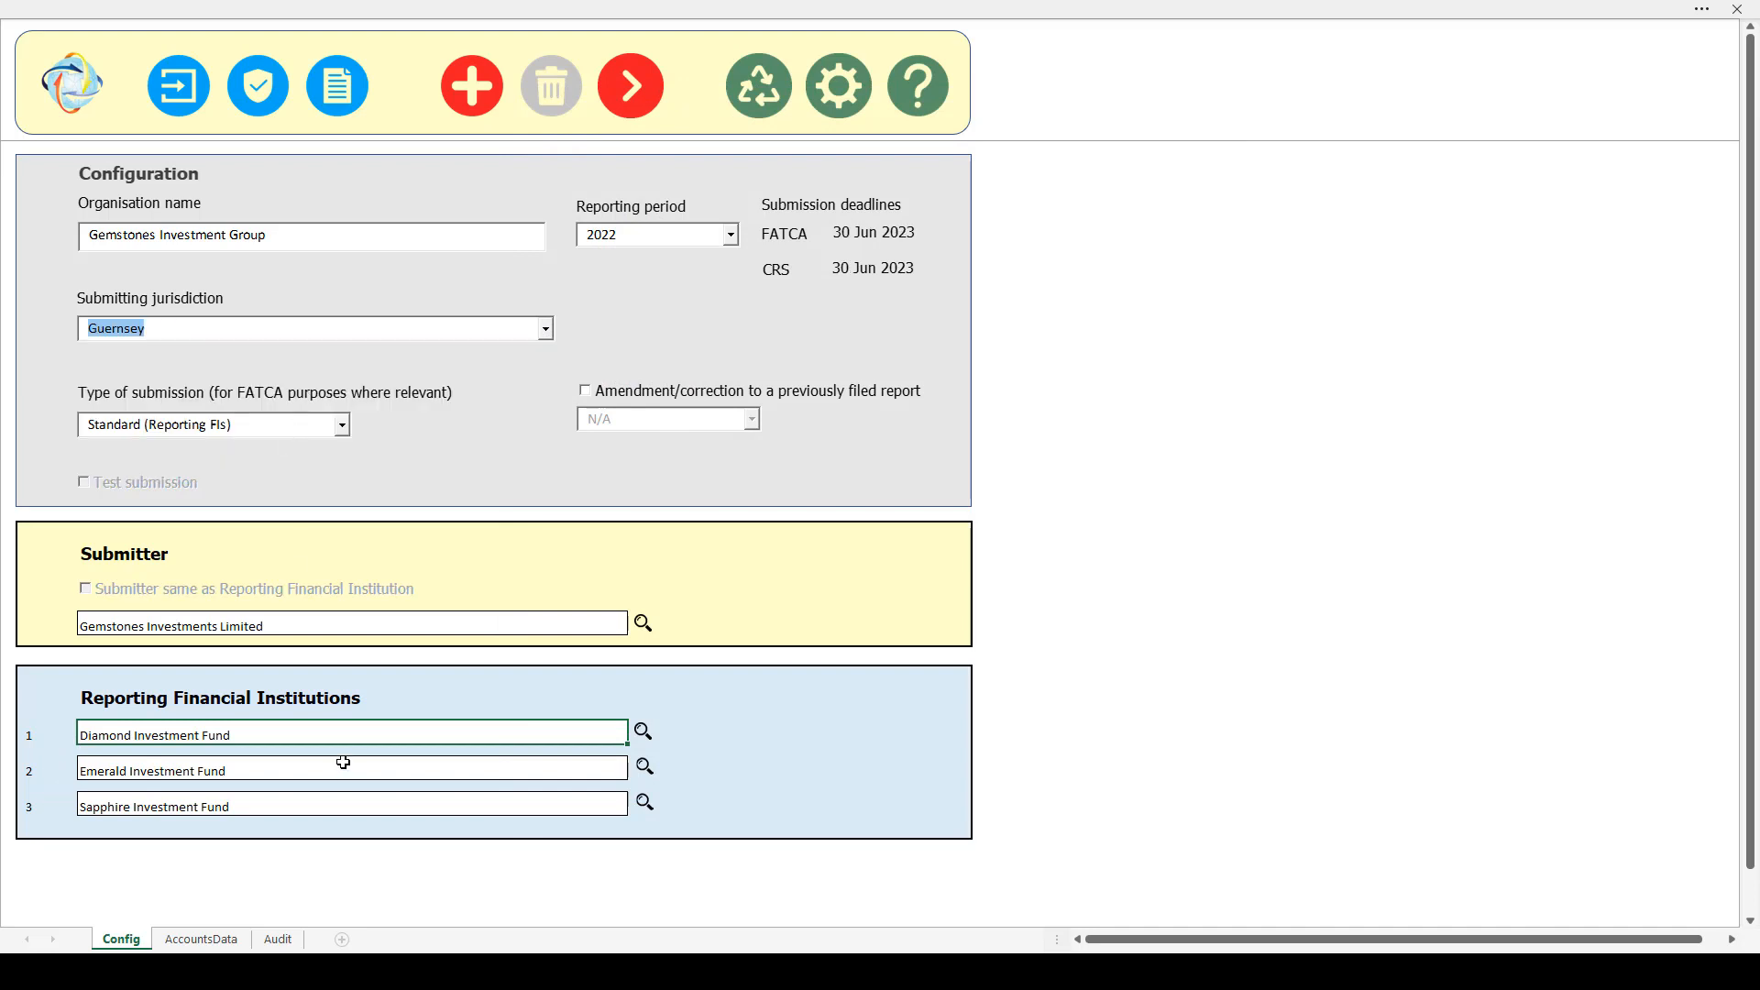
- Open the accounts data for the Diamond Investment Fund and select the first account's FI number
click(302, 736)
click(637, 71)
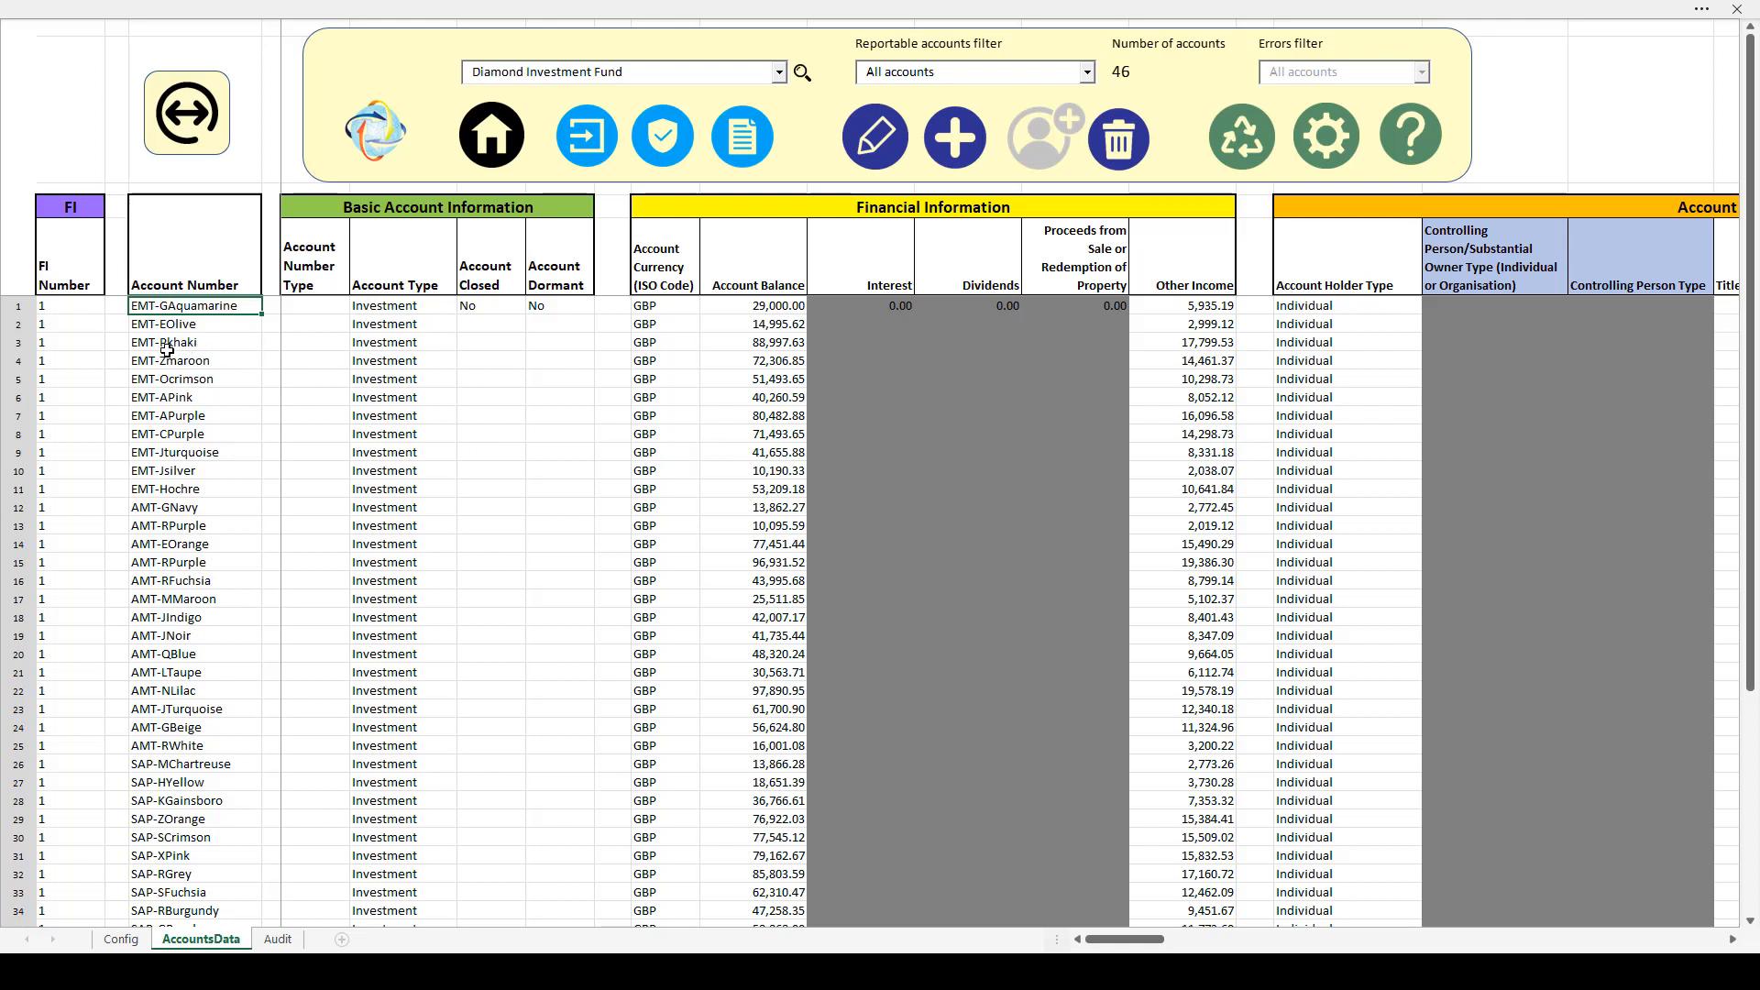
click(57, 308)
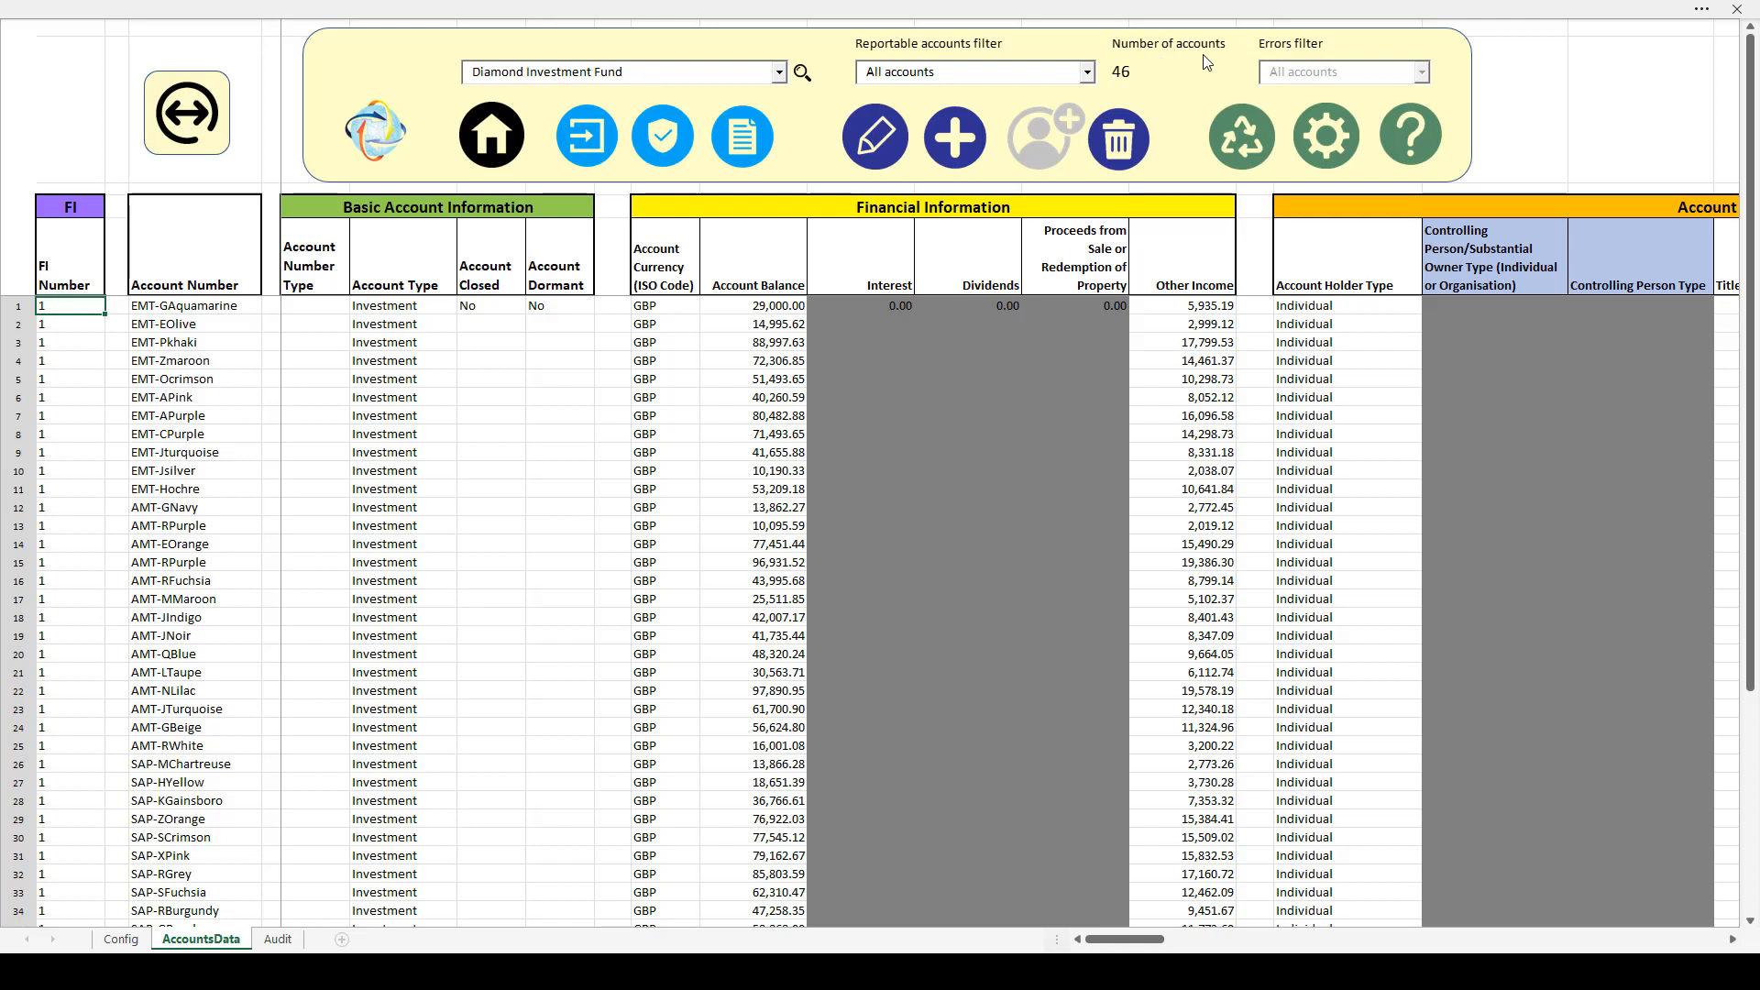
- List the accounts of All Financial Institutions and filter them to FATCA reportable
click(781, 74)
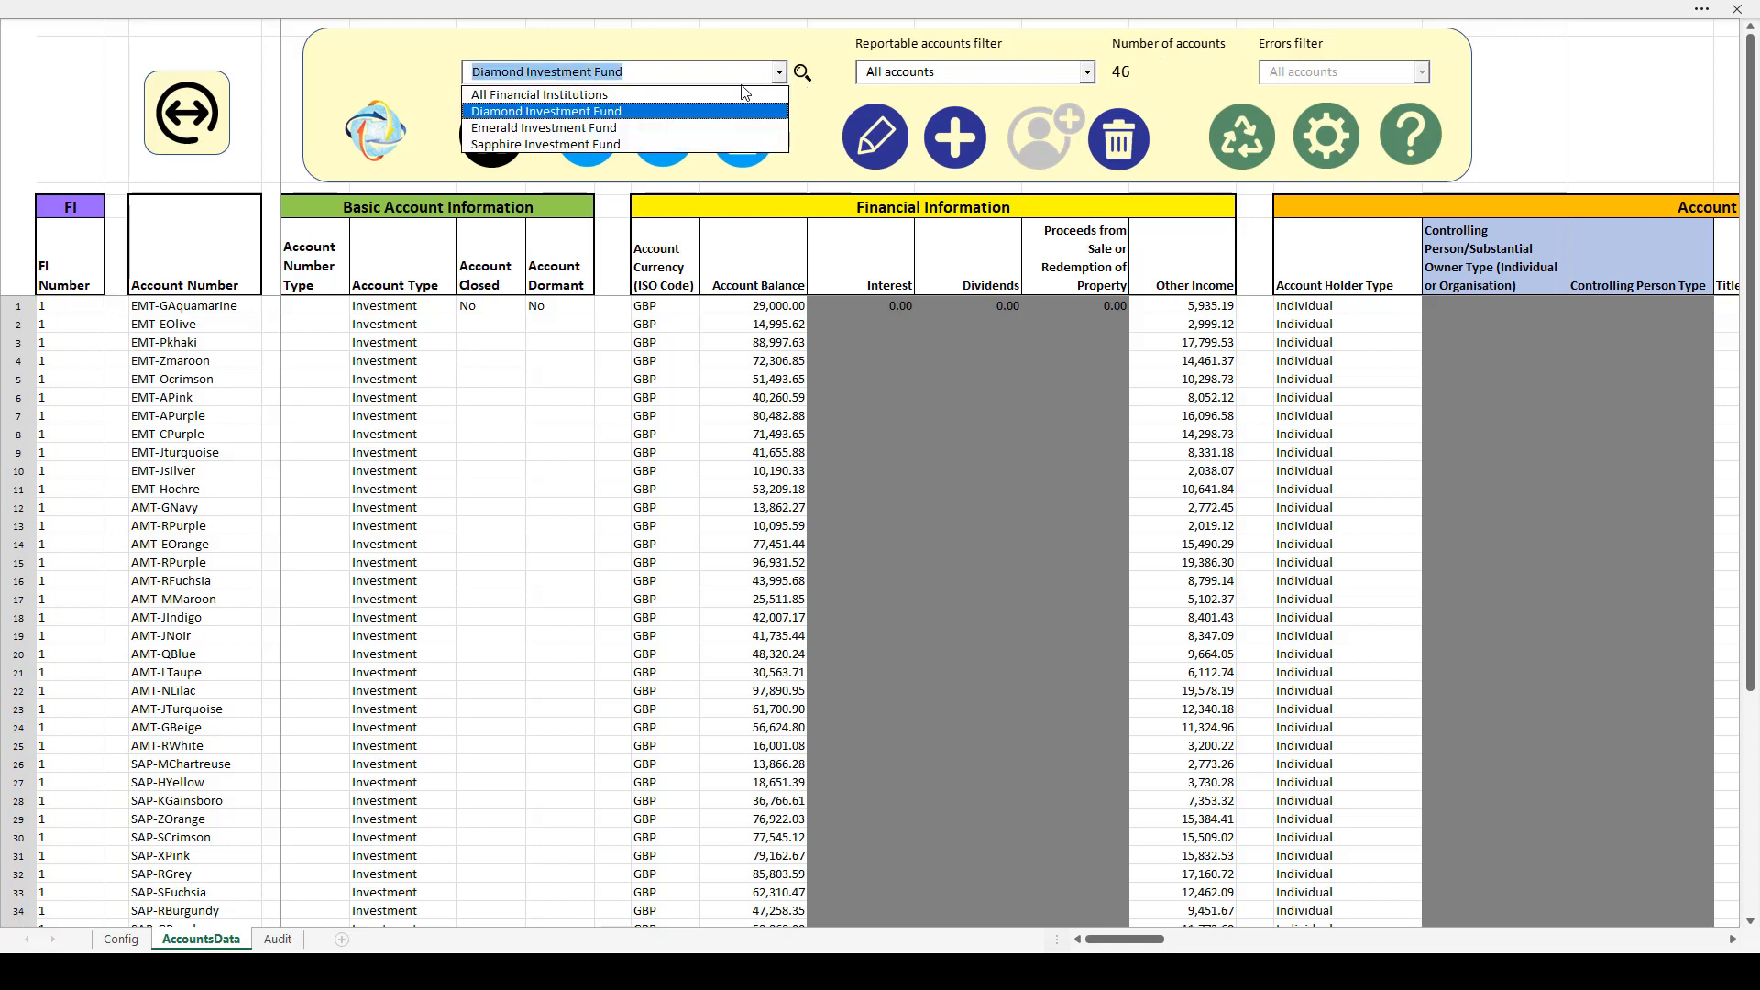
click(572, 95)
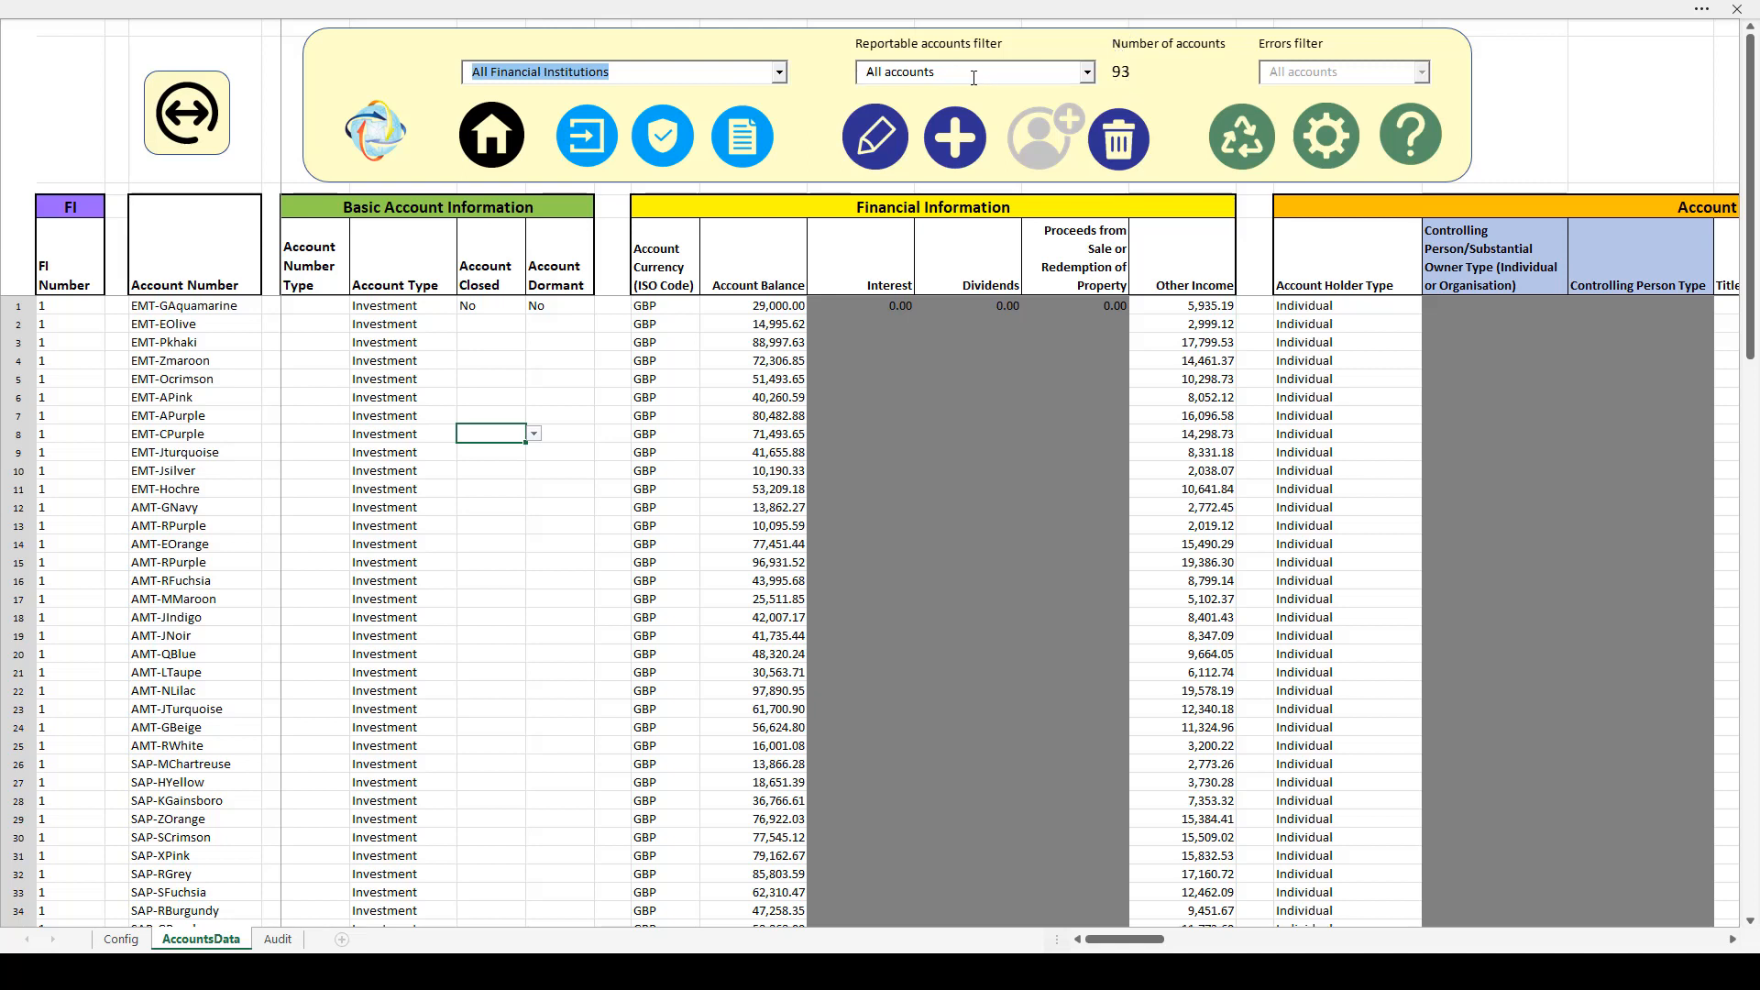
click(1088, 74)
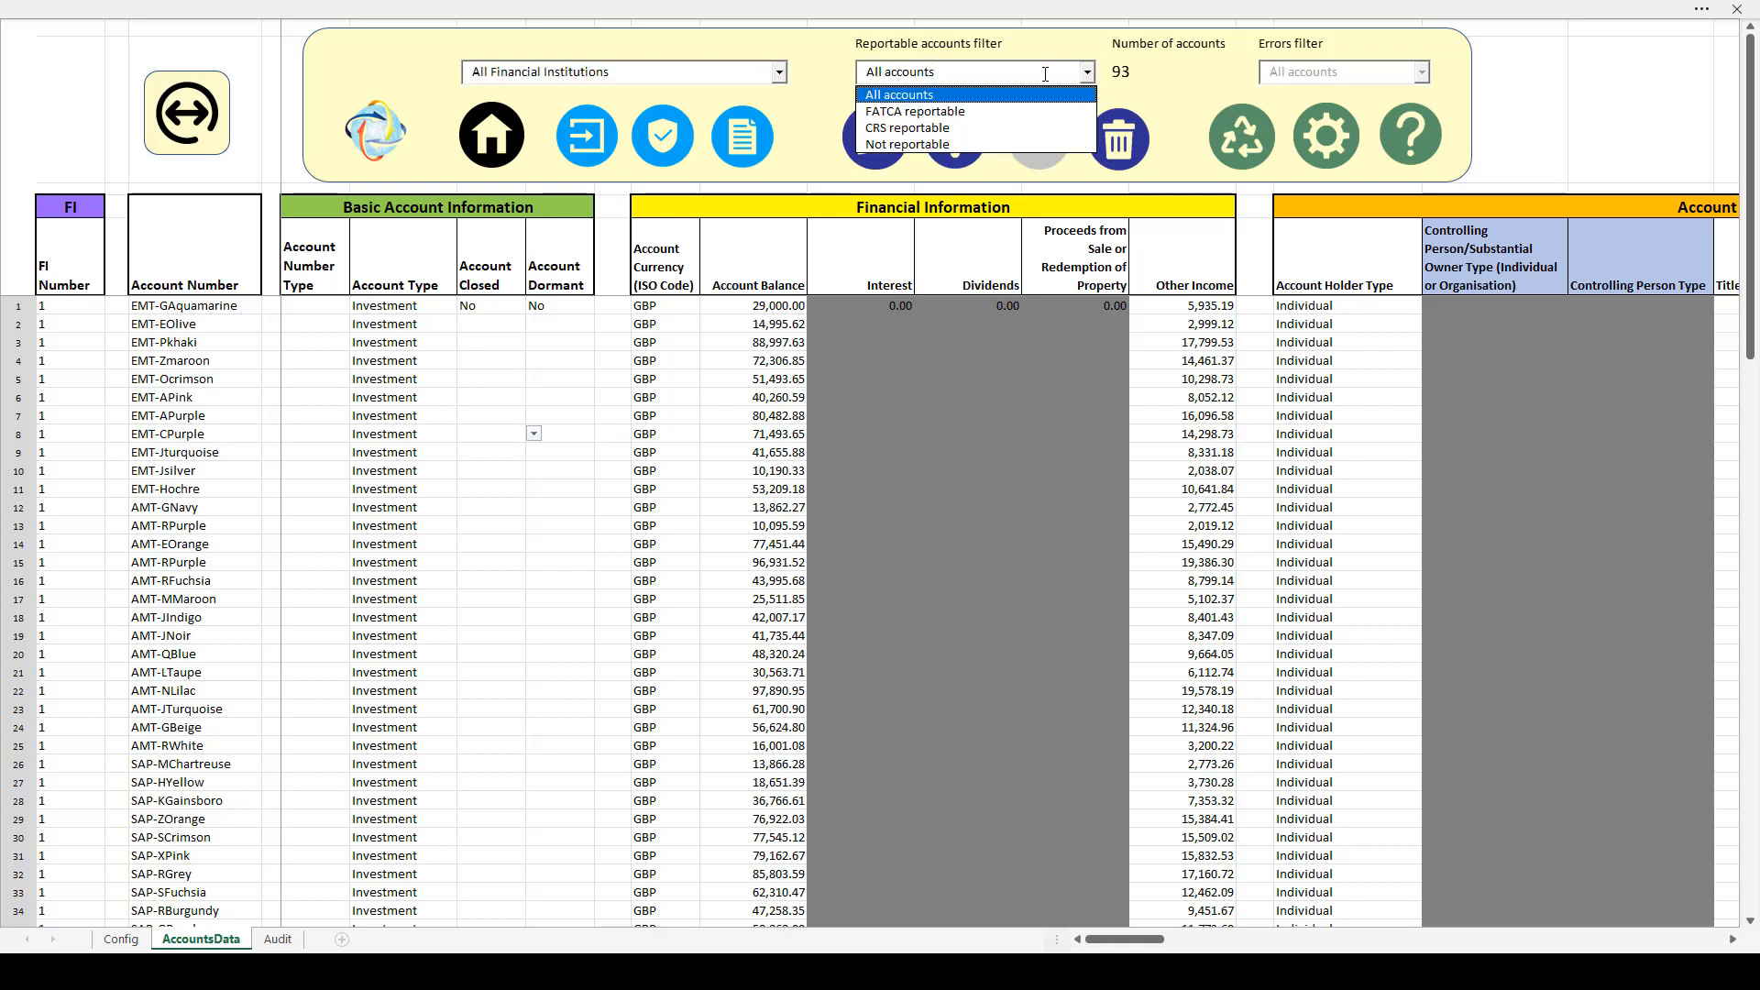
click(909, 112)
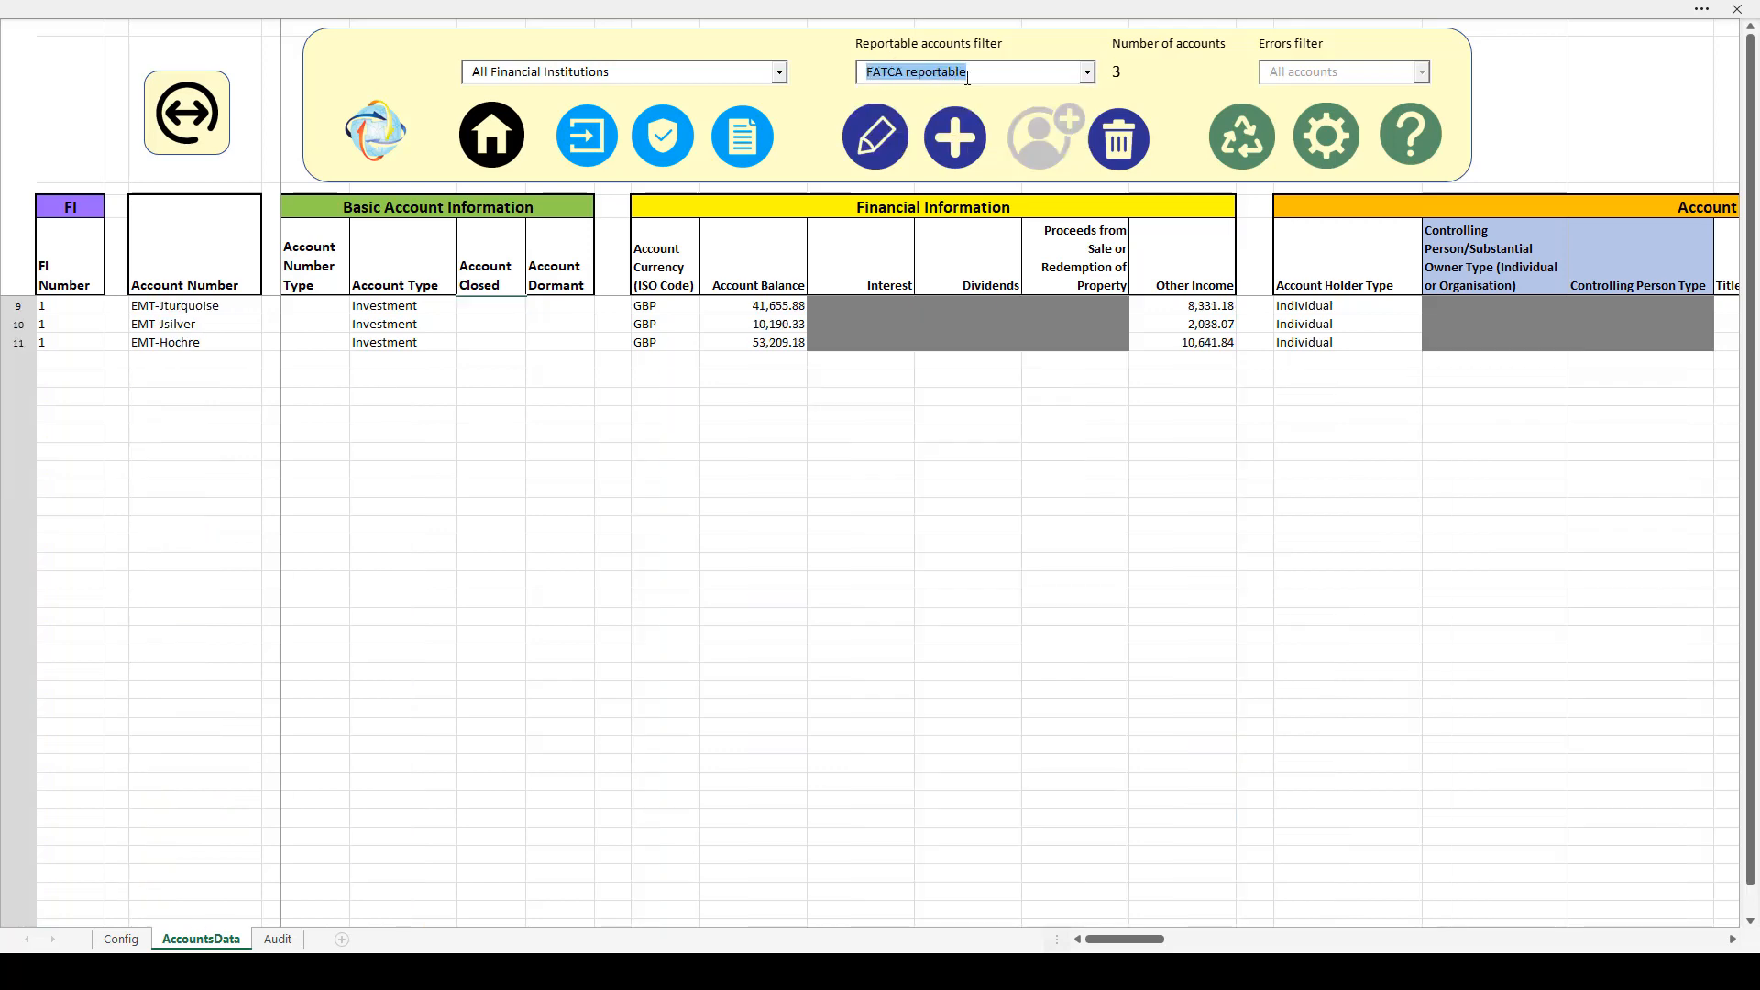
- Filter the accounts to CRS reportable and narrow them to the Emerald Investment Fund
click(1088, 72)
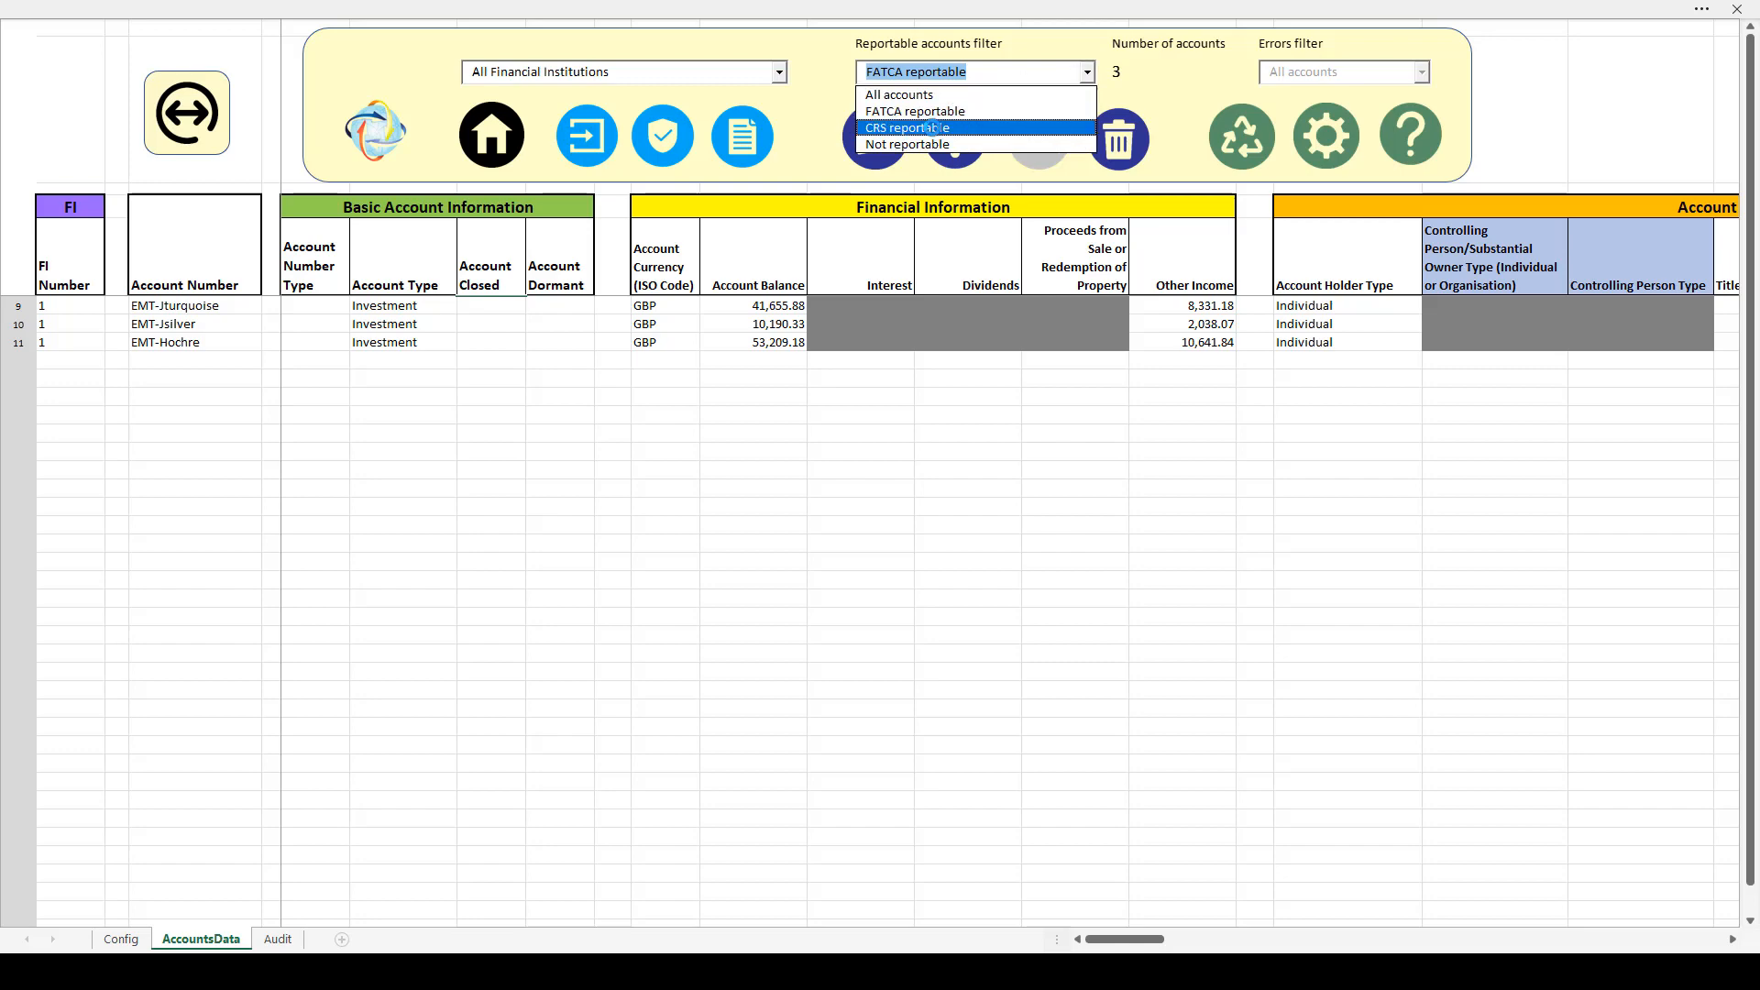
click(935, 130)
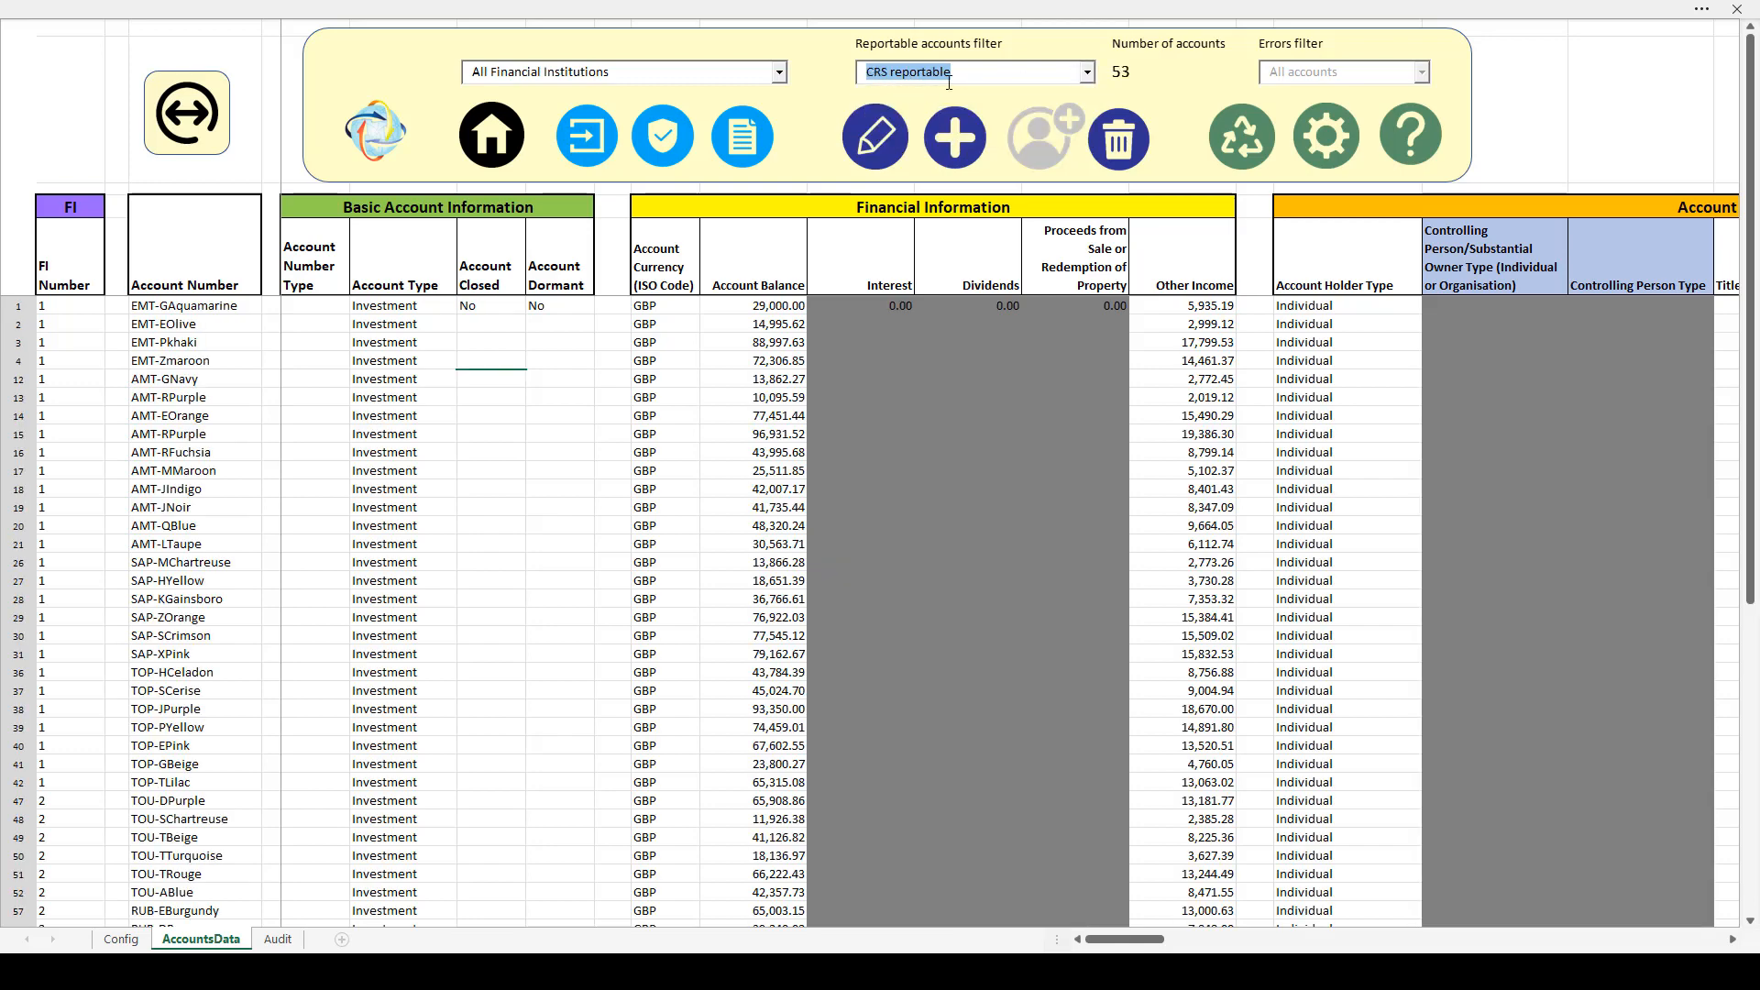
click(779, 73)
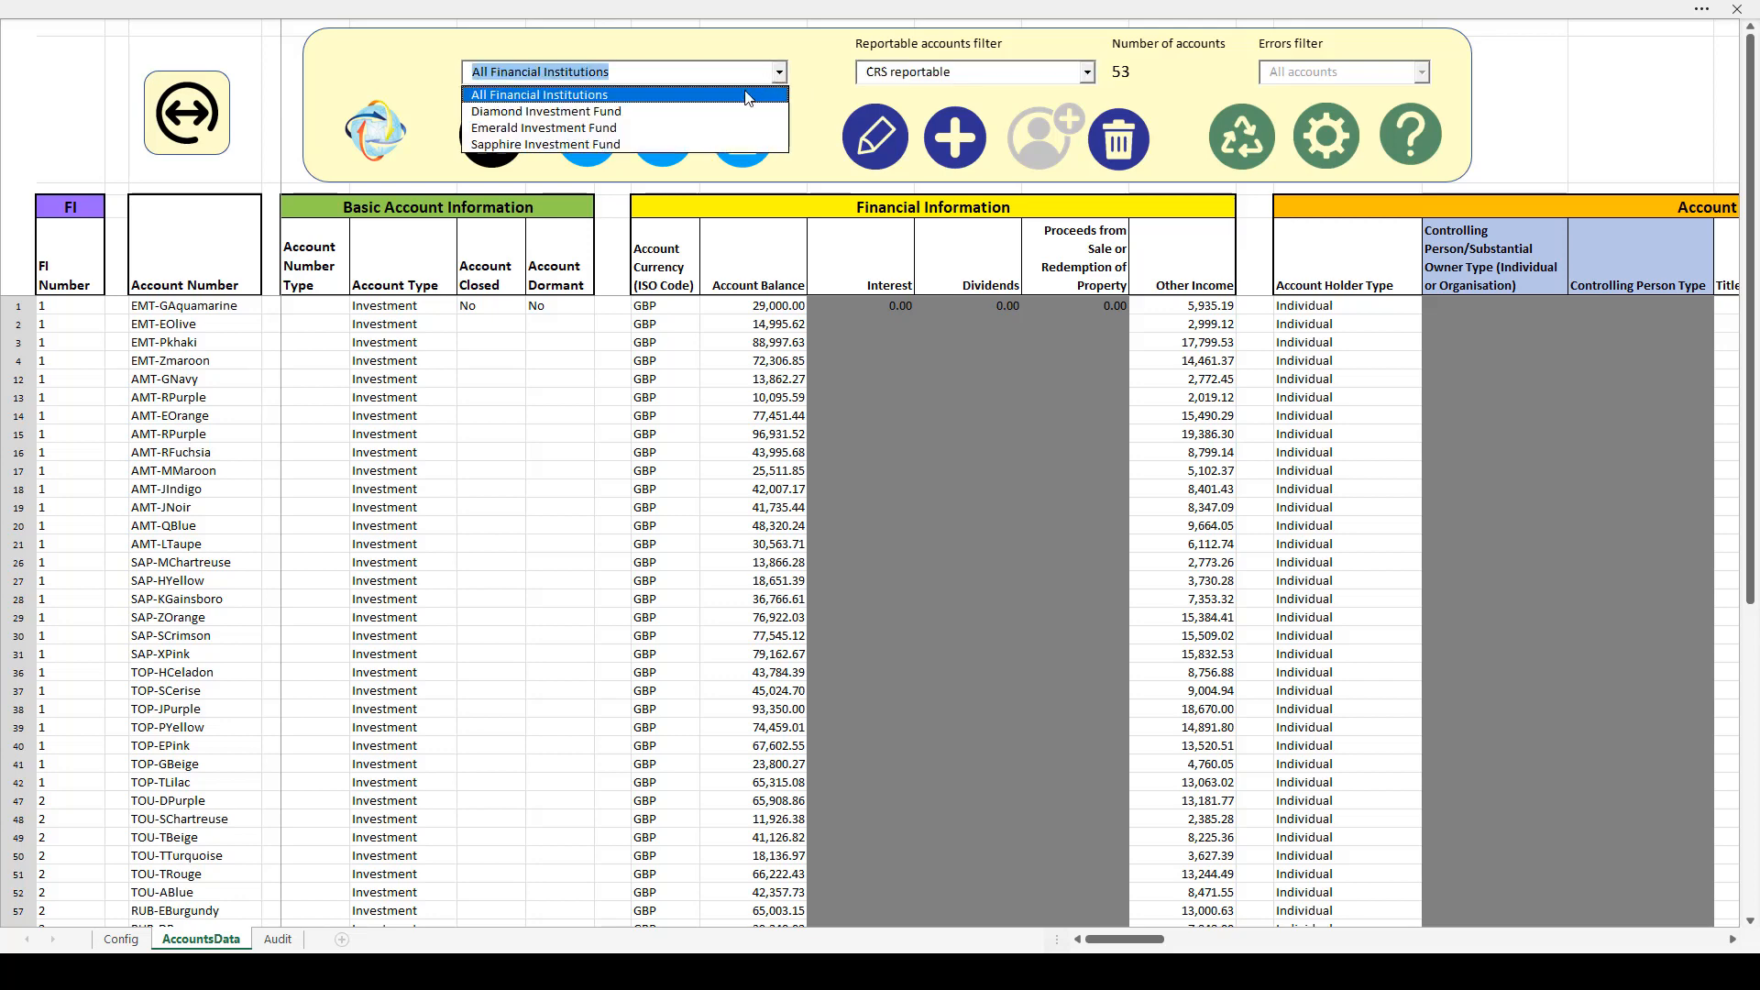
click(580, 129)
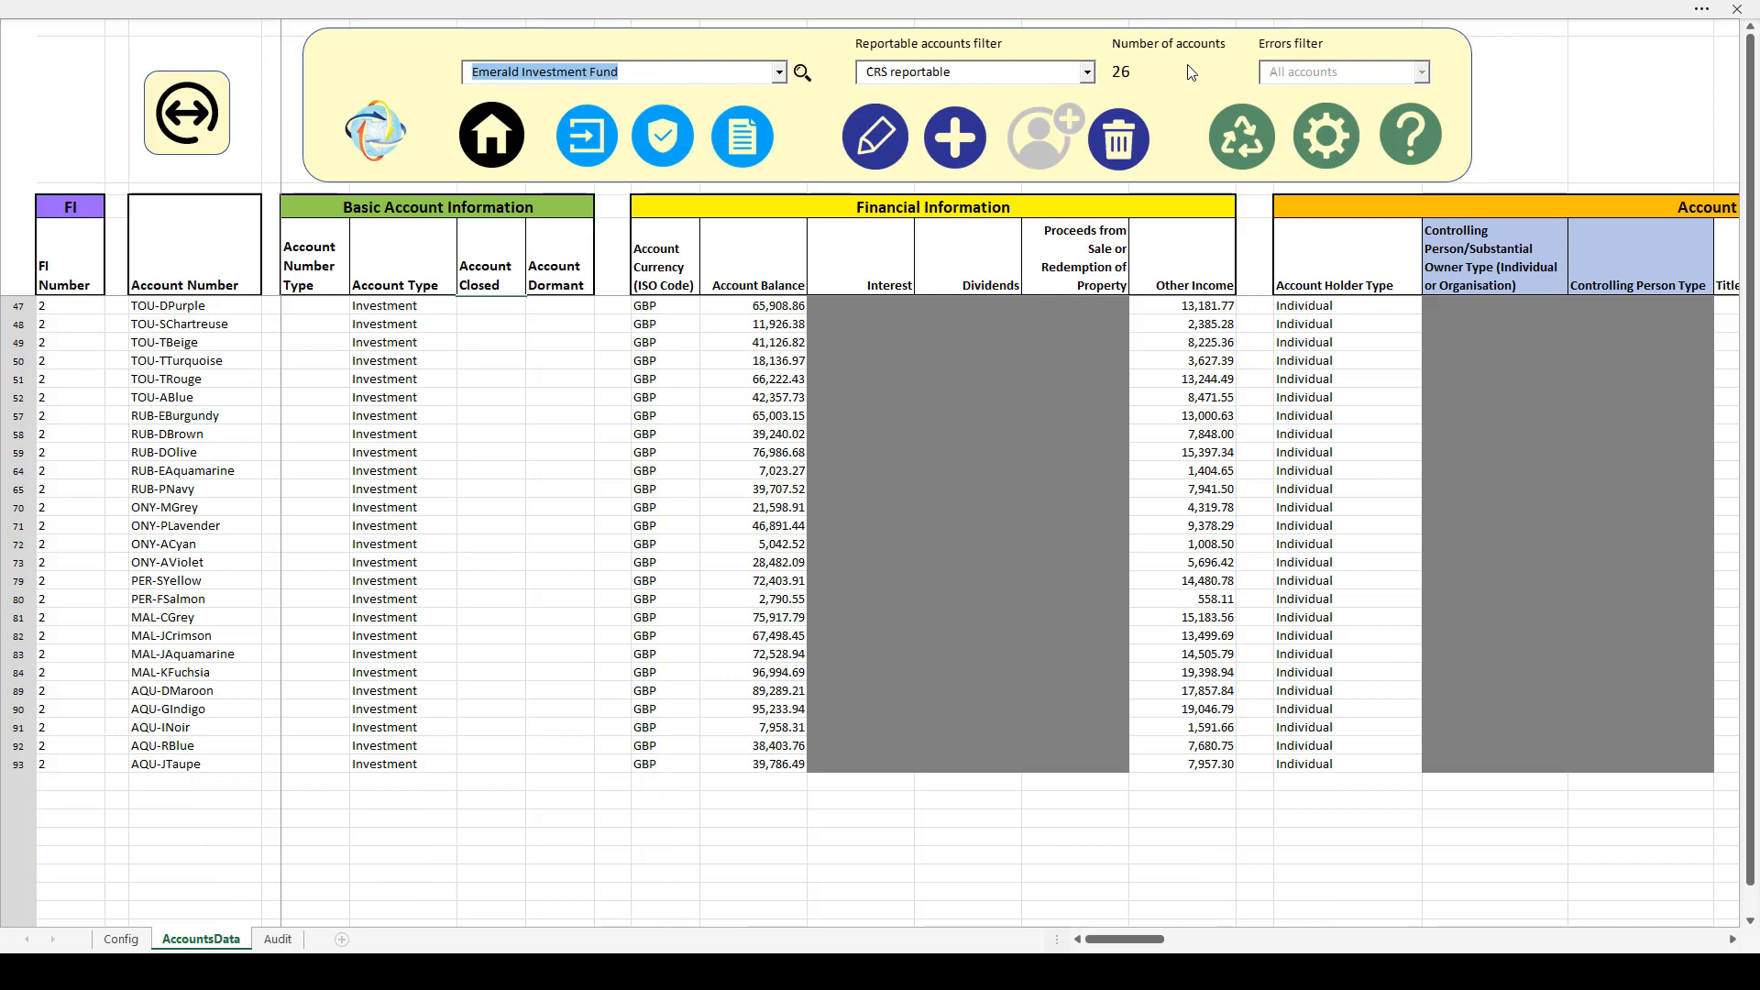
- Reset the filters to All Financial Institutions and All accounts
click(779, 73)
click(657, 95)
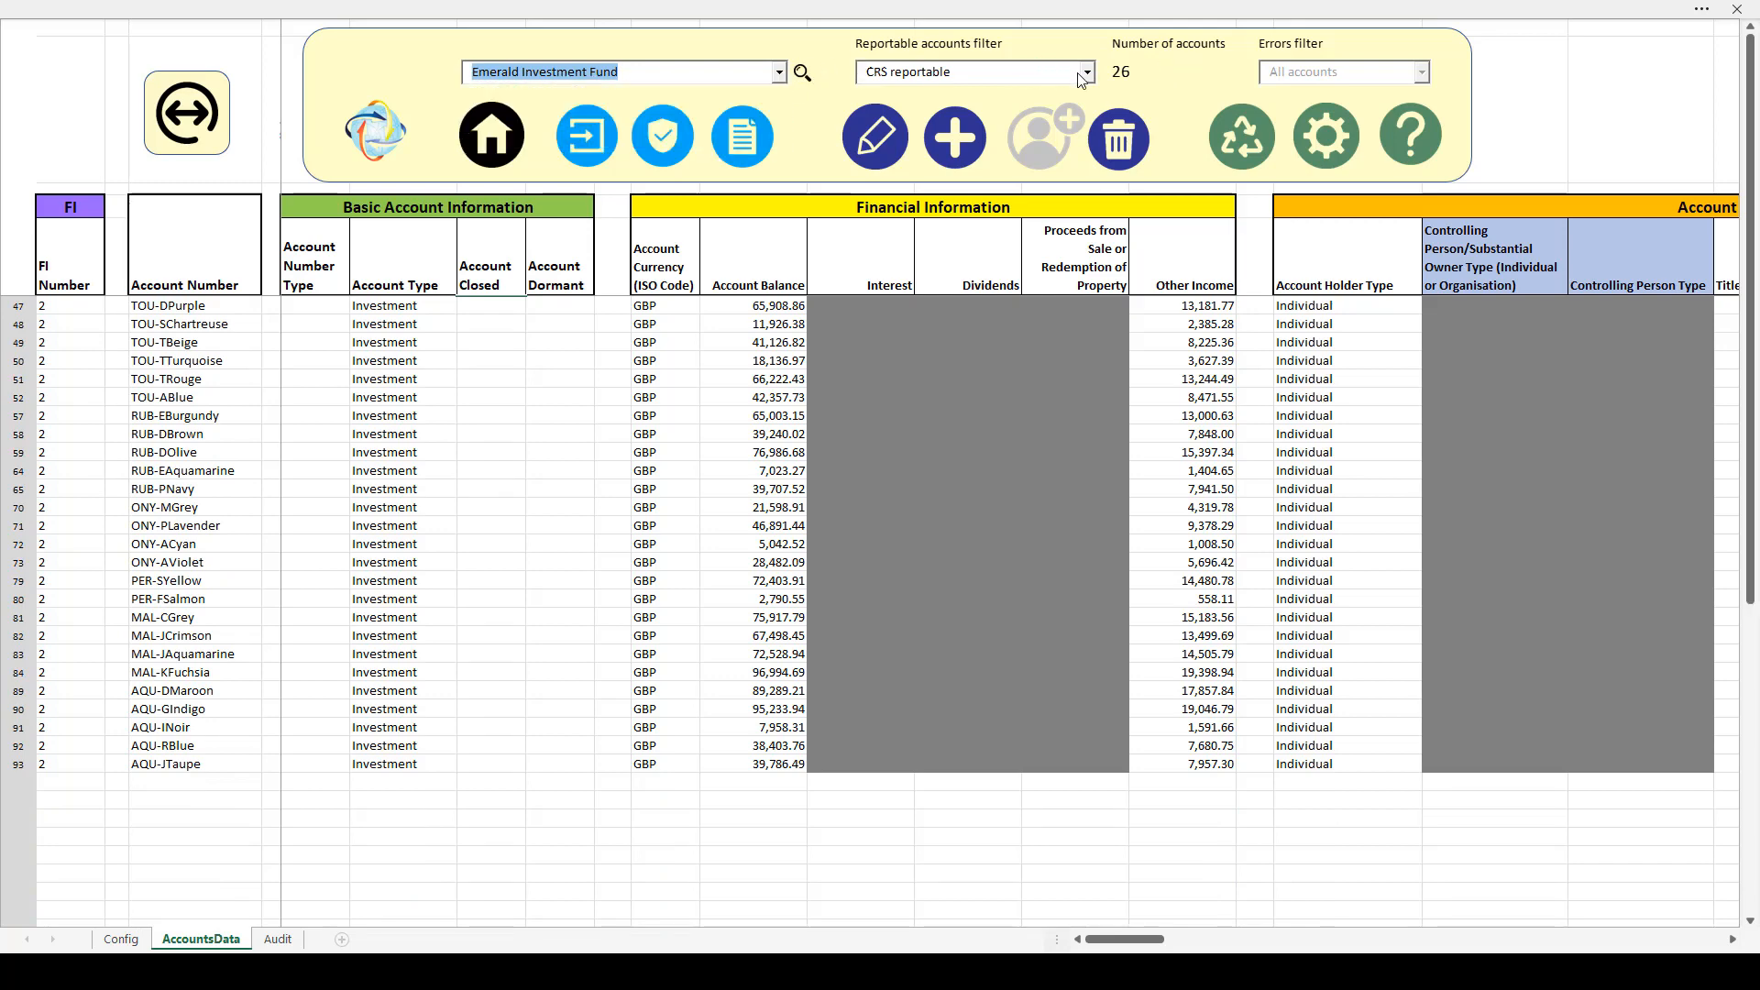
click(1024, 78)
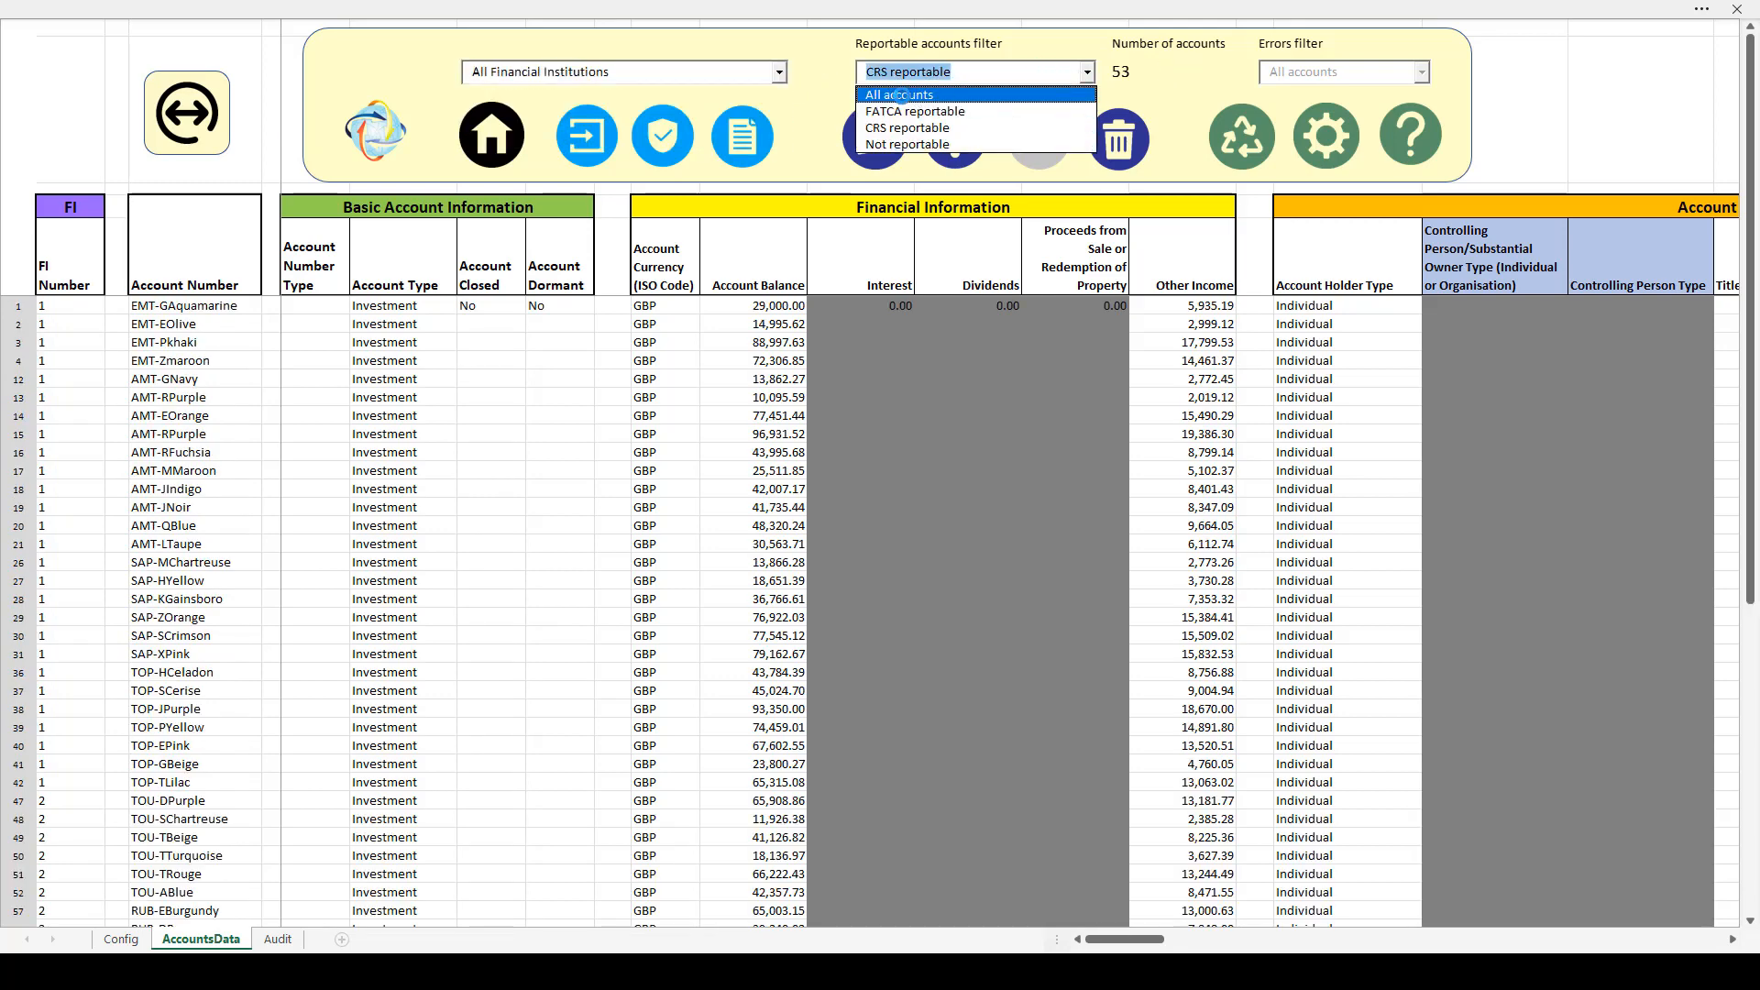
click(903, 95)
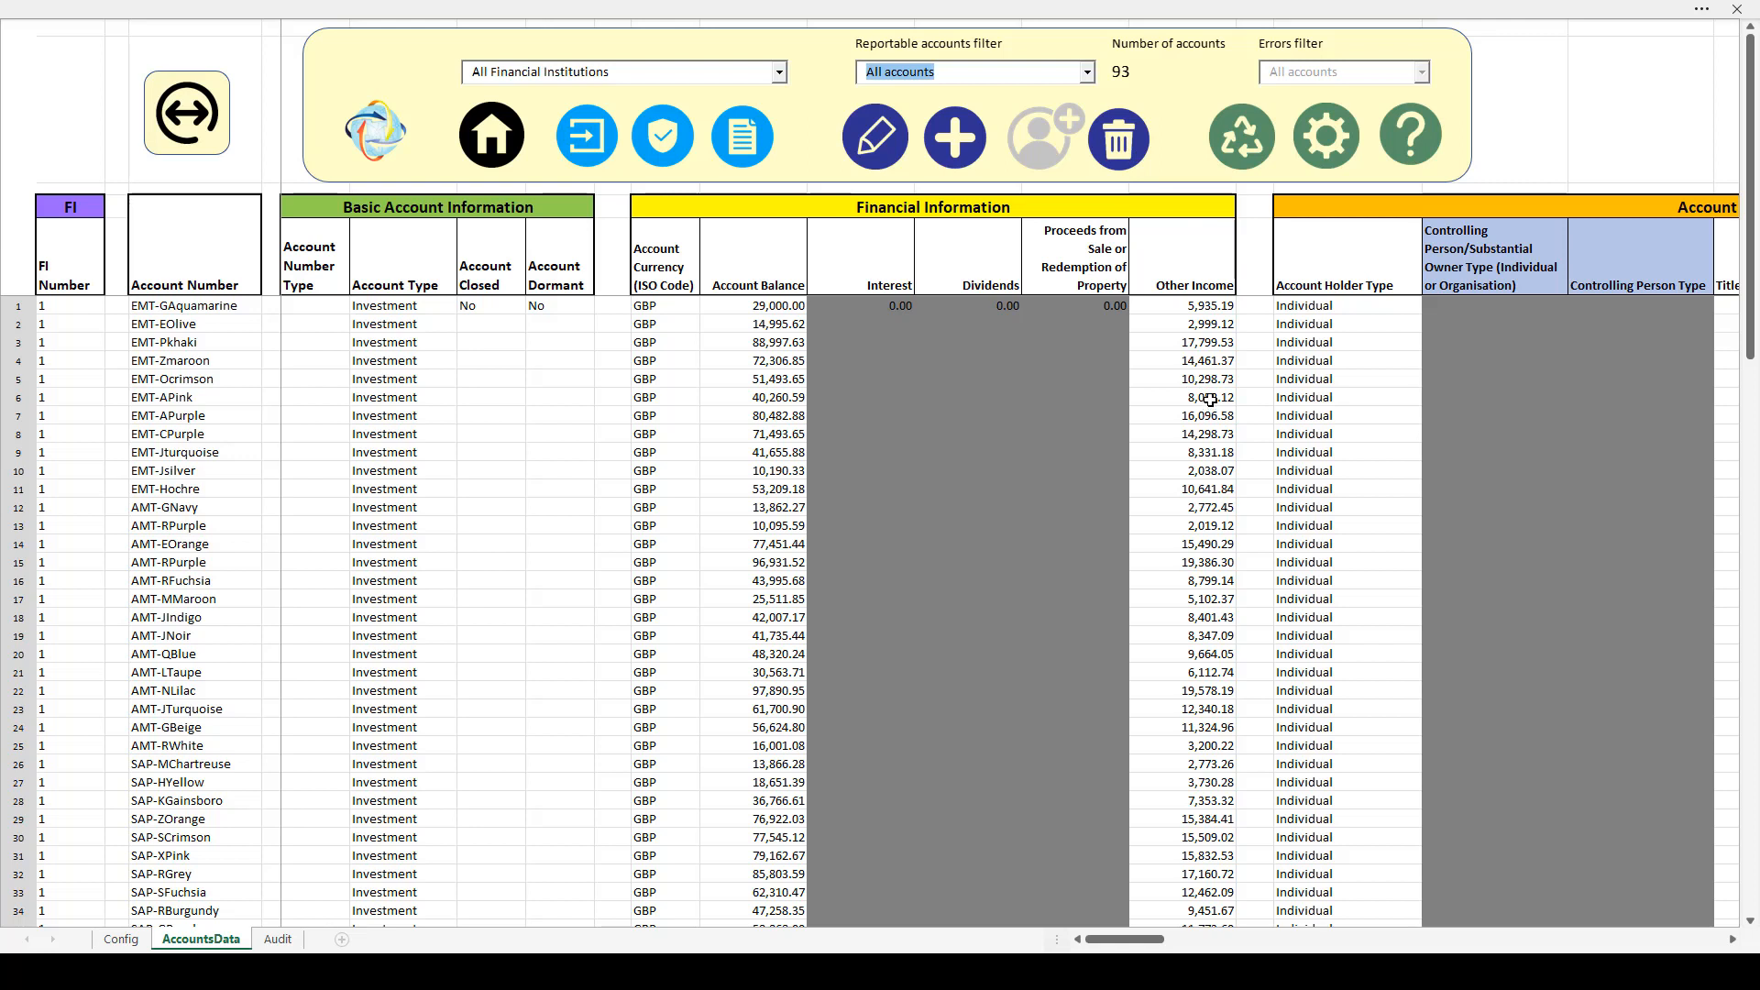
- Insert nine rows above account row 6
drag(1209, 397, 1202, 545)
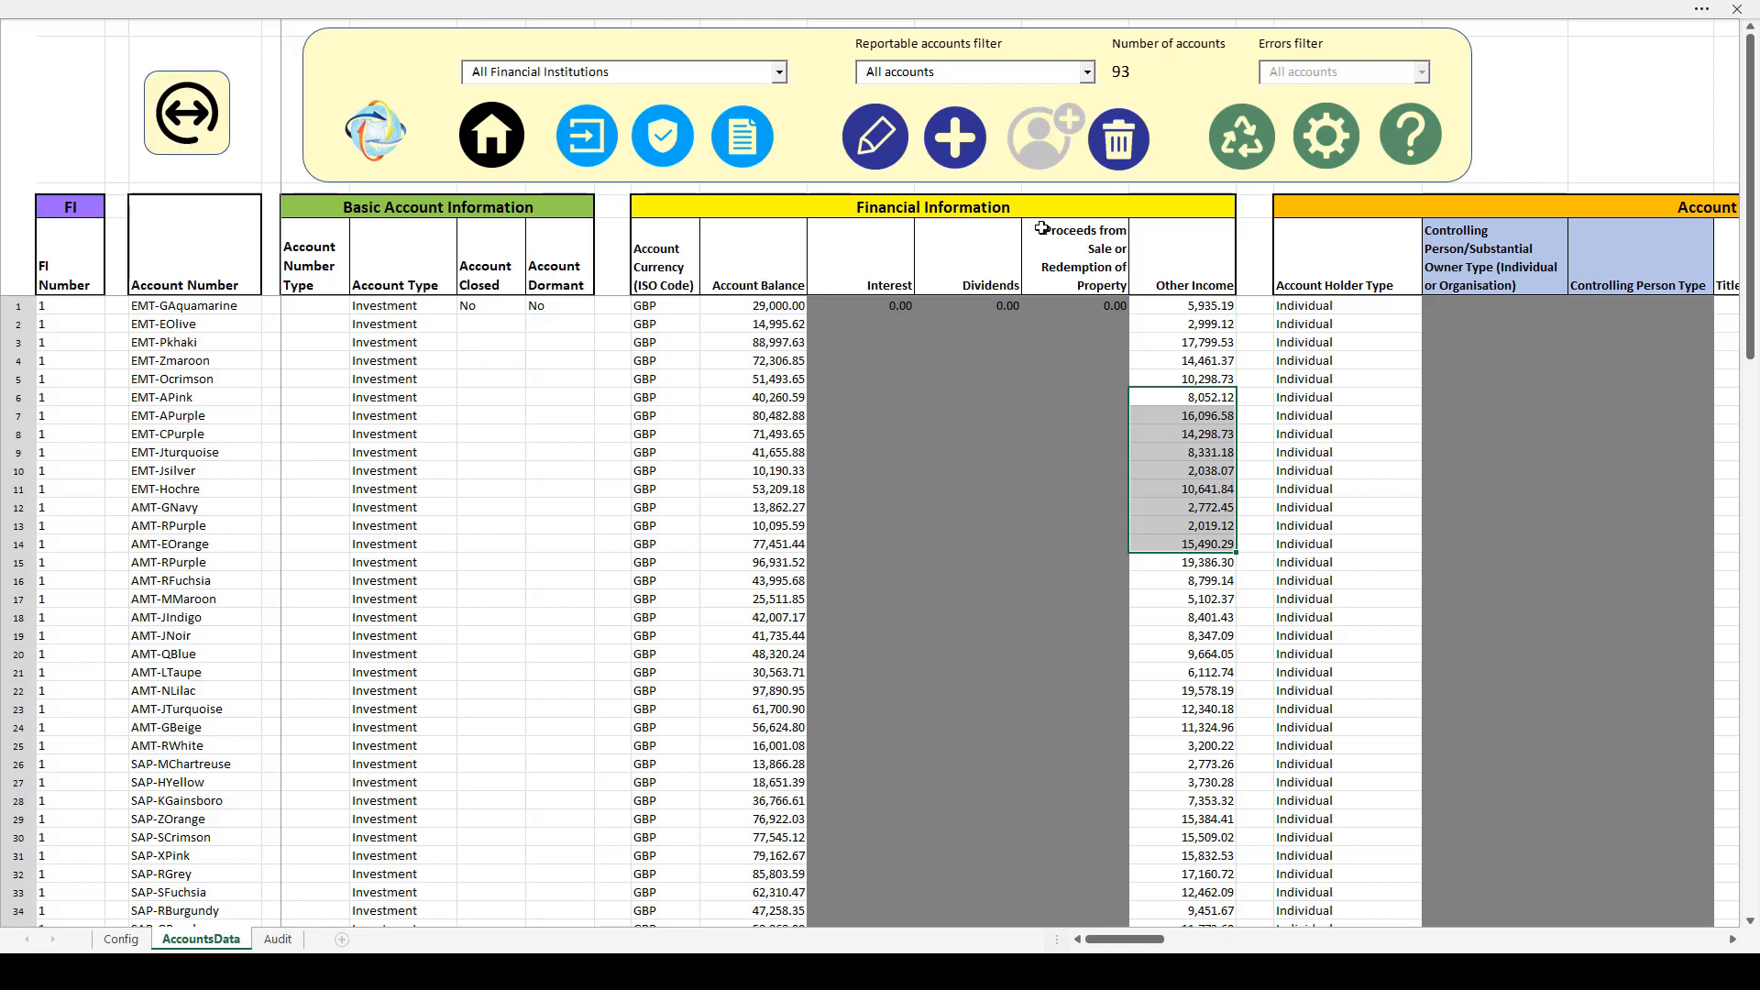
click(968, 155)
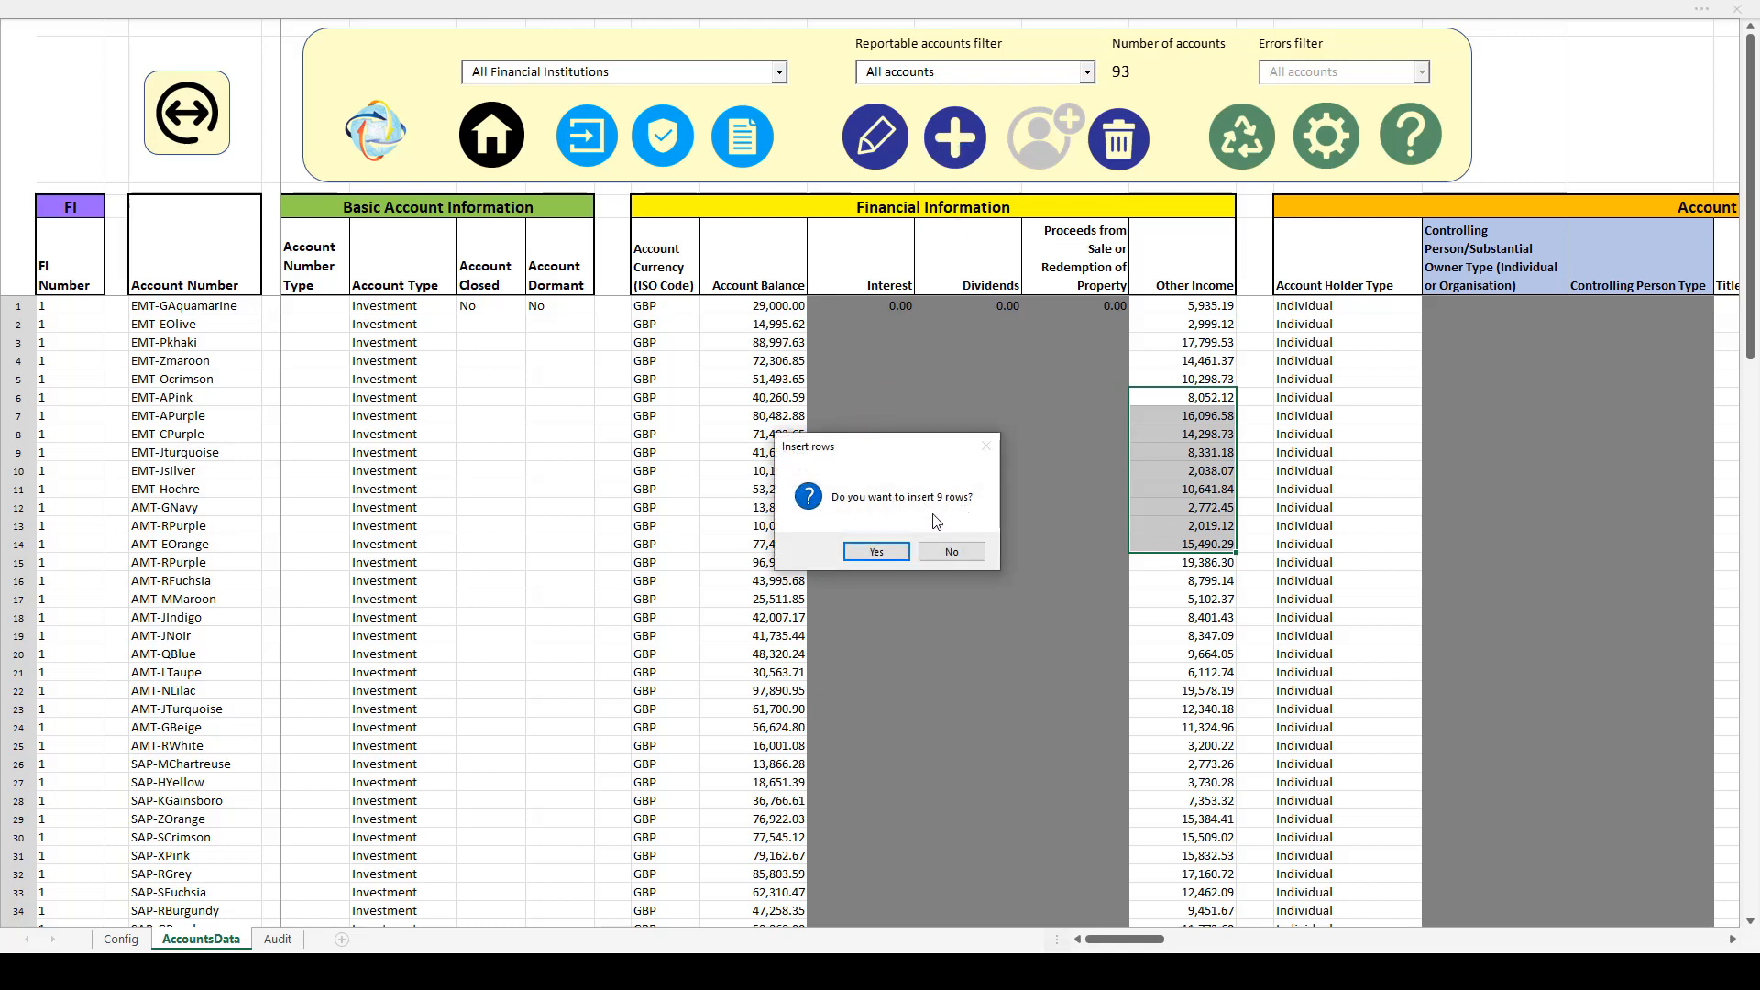
click(877, 552)
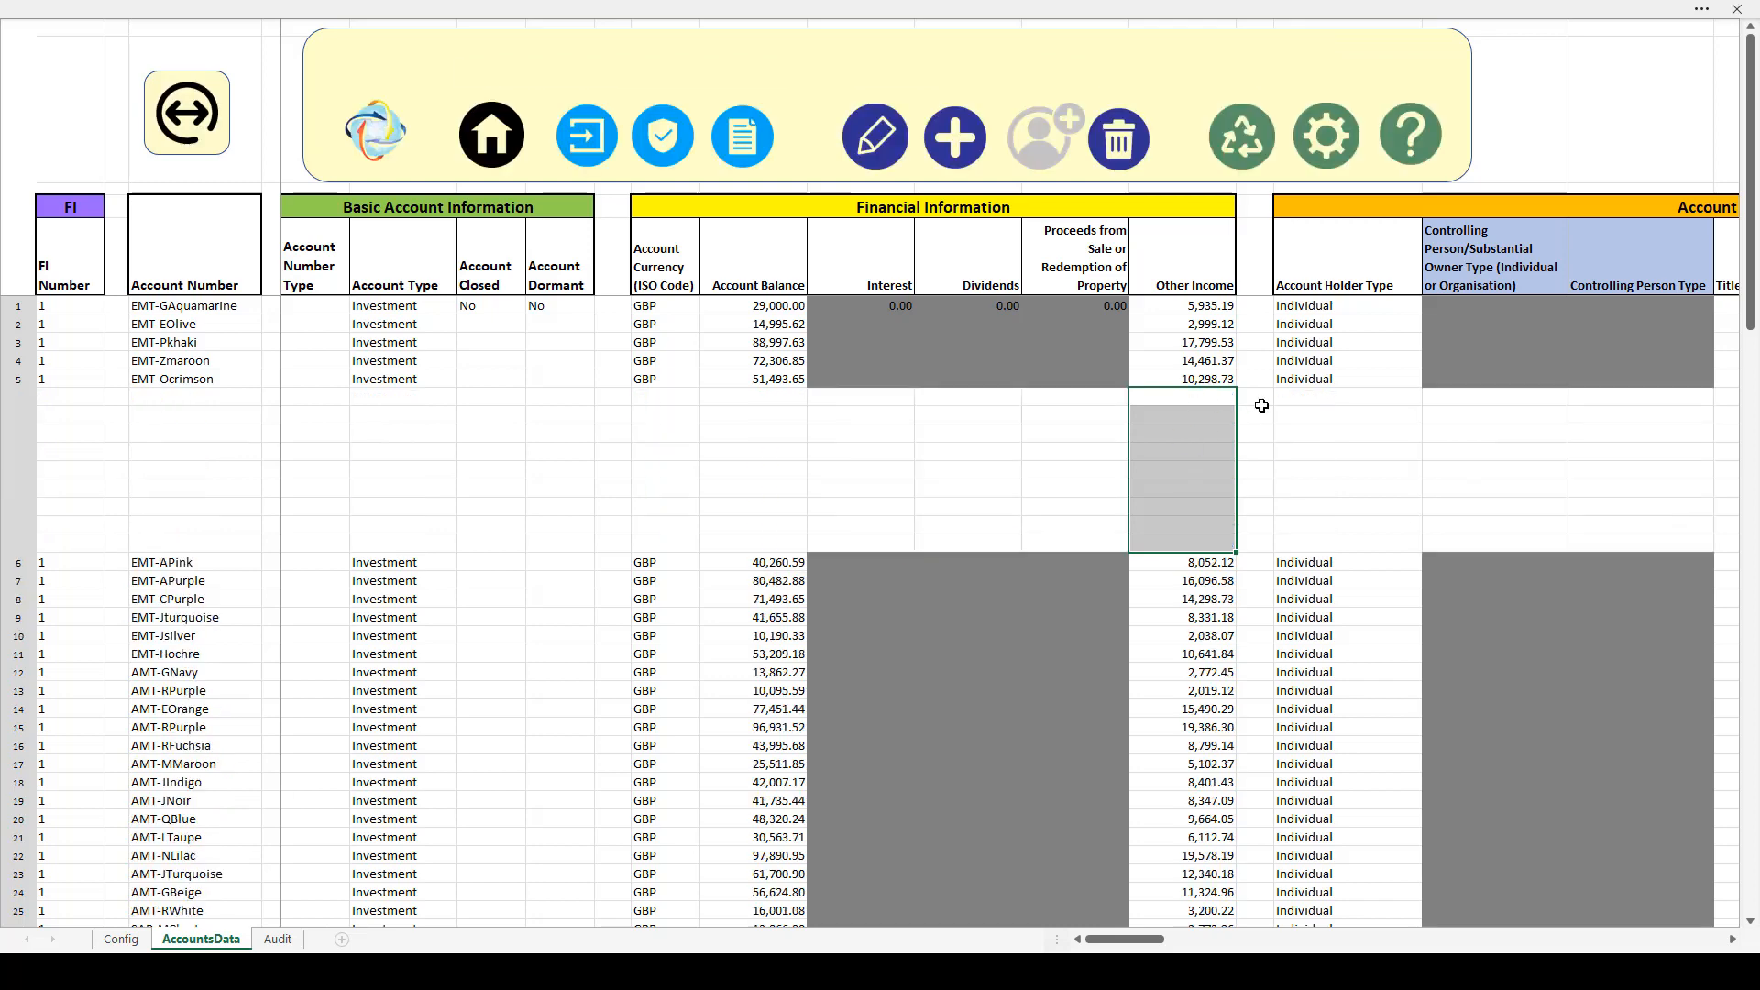
- Delete the nine blank rows between account rows 5 and 6
click(1318, 400)
drag(1201, 397, 1193, 551)
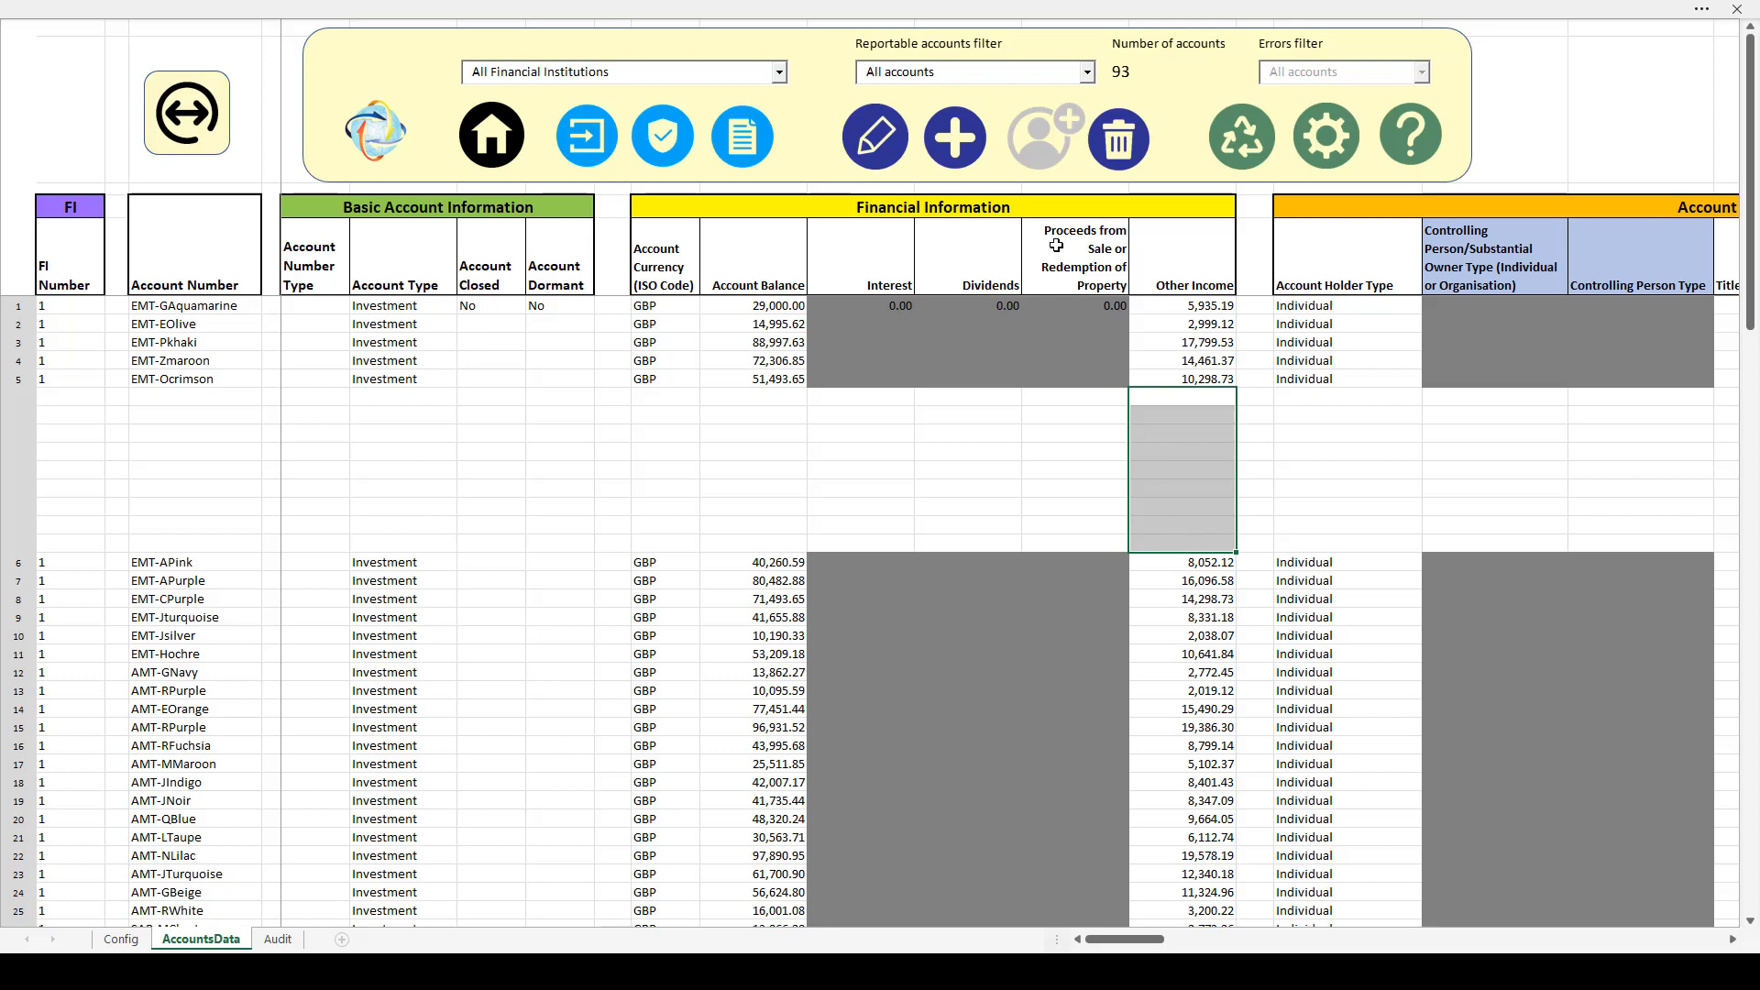
click(1121, 152)
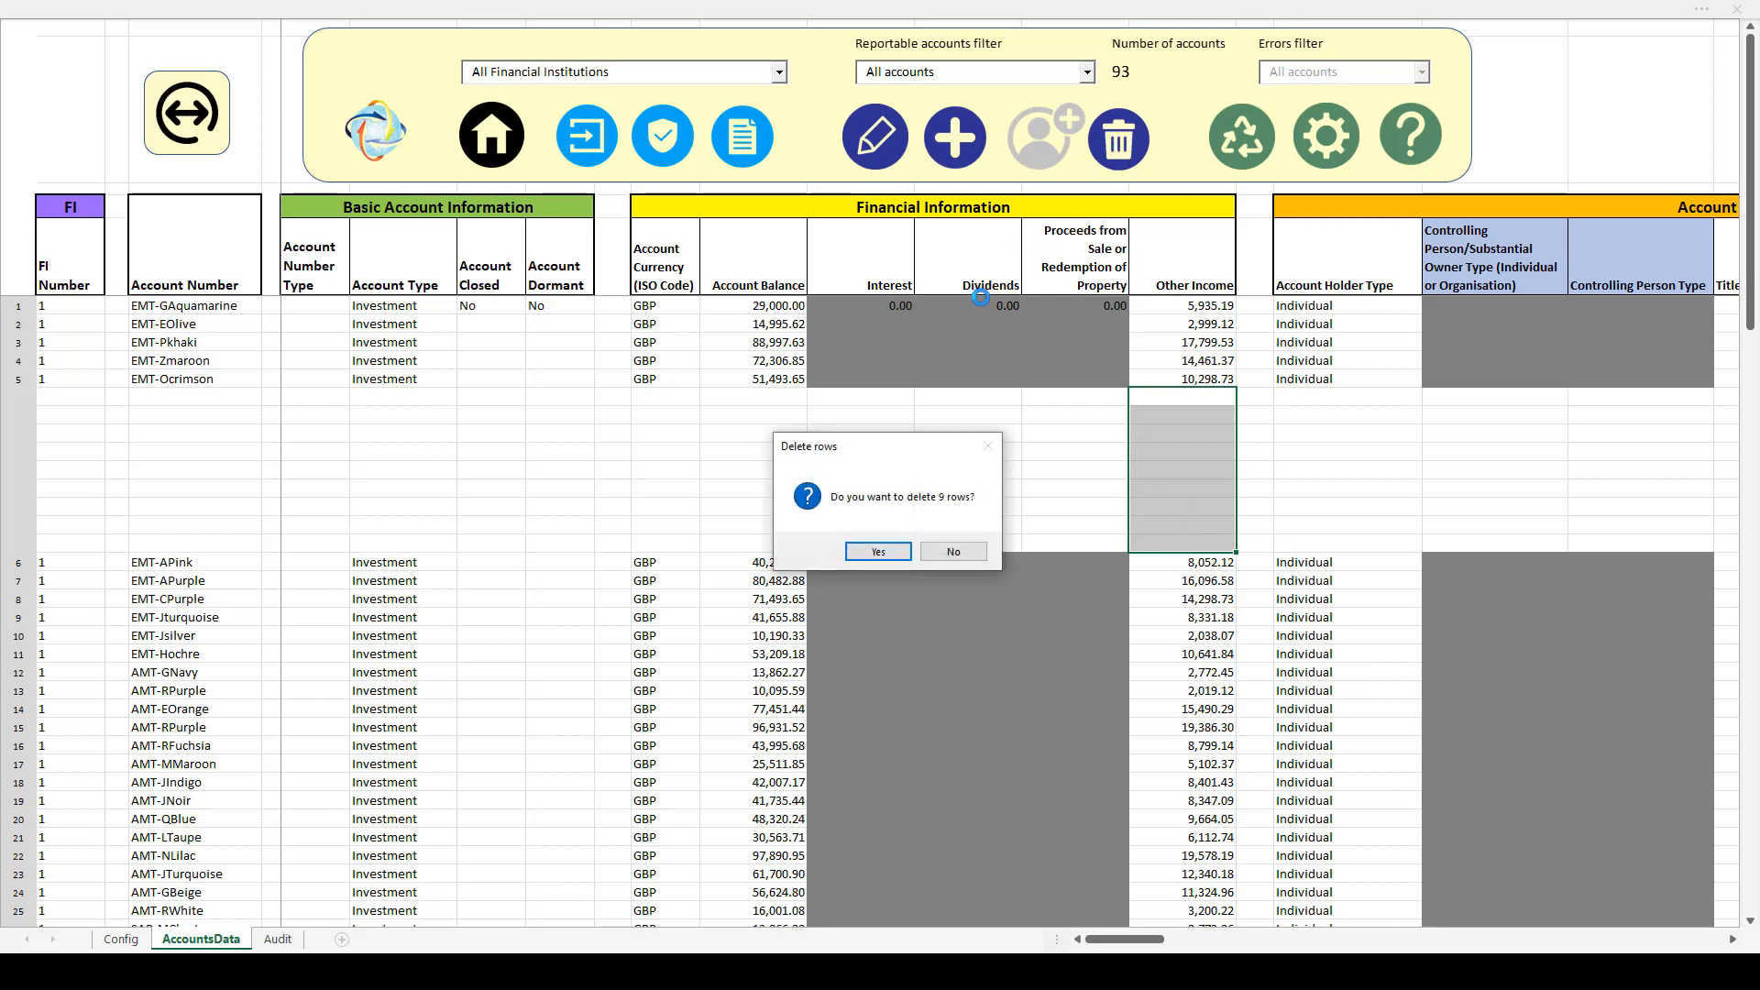
click(891, 551)
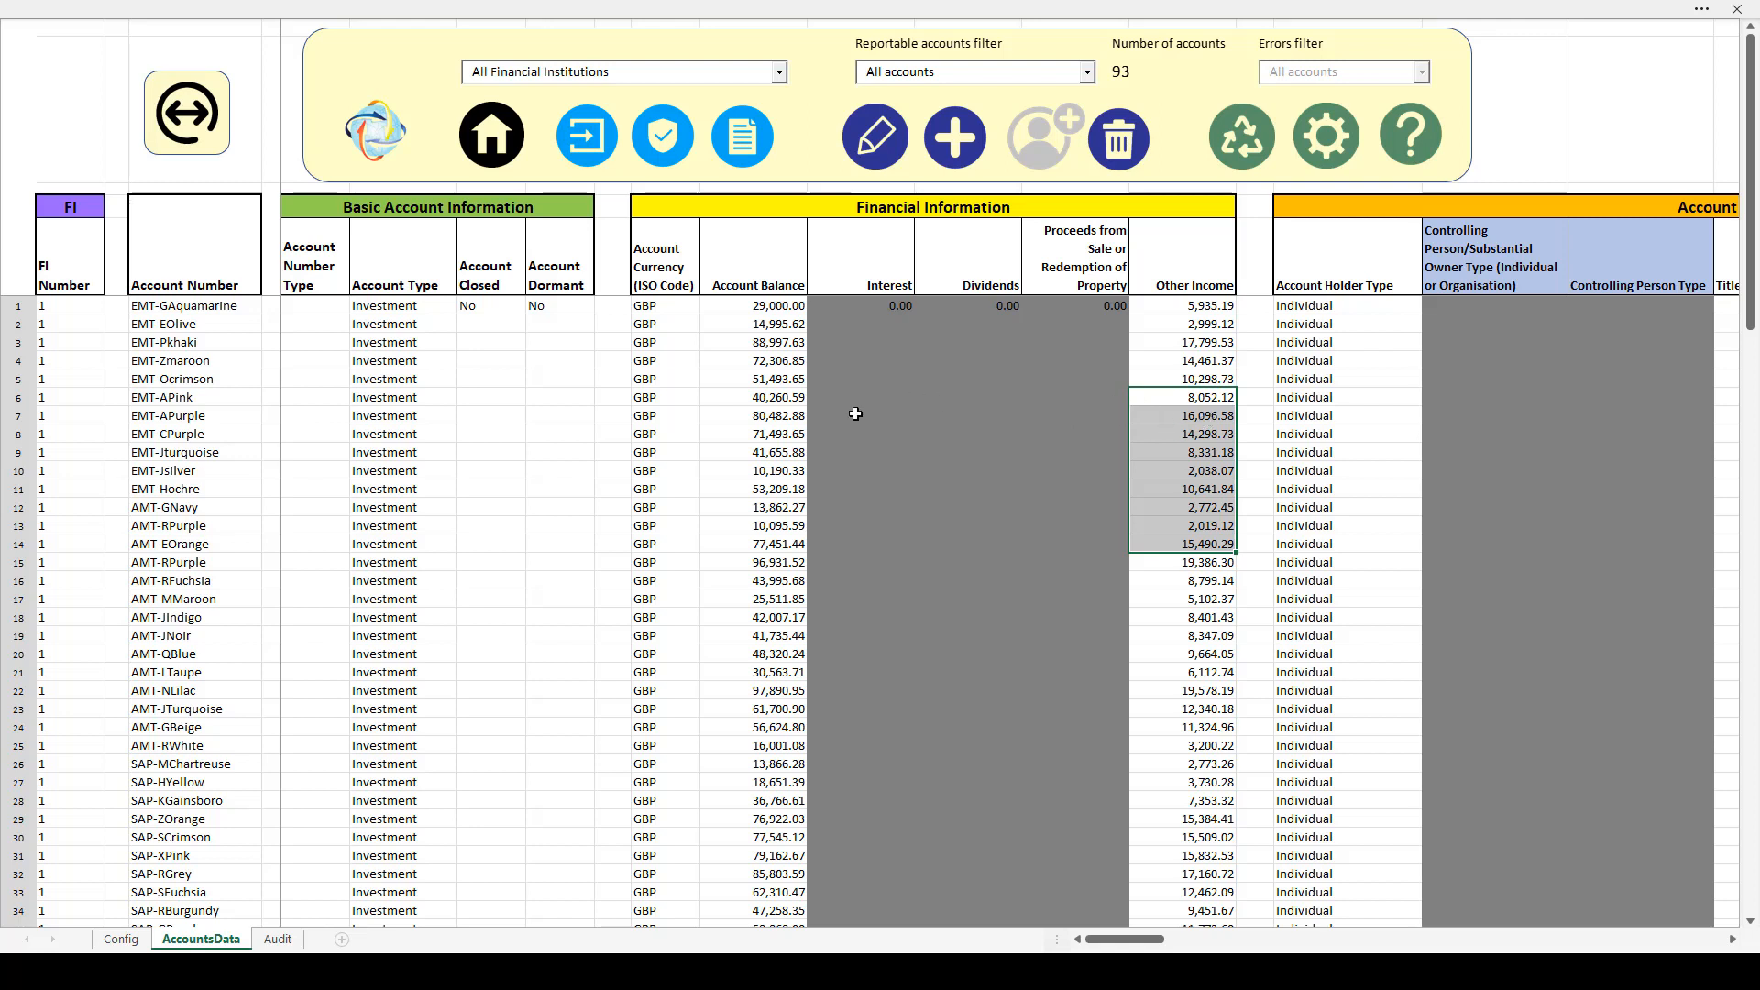
- Bring the toolbar alongside the address details columns and enter DE as the first account's country code
click(756, 412)
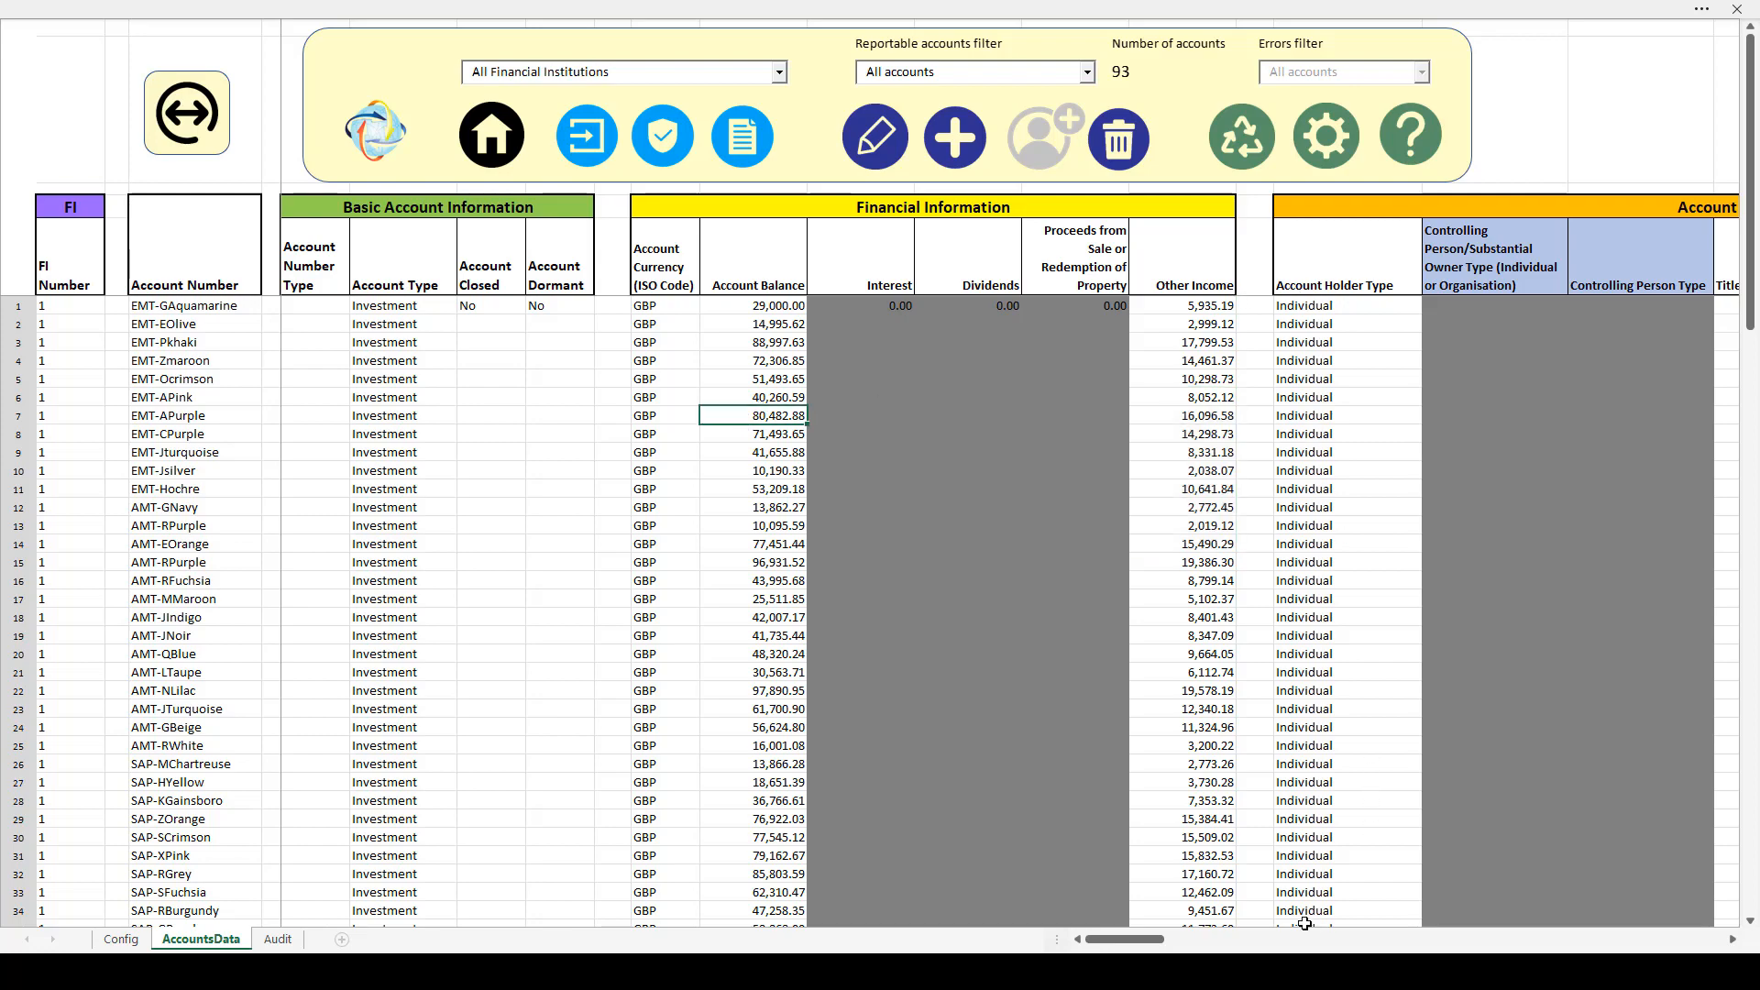
drag(1155, 943, 1299, 948)
click(1052, 310)
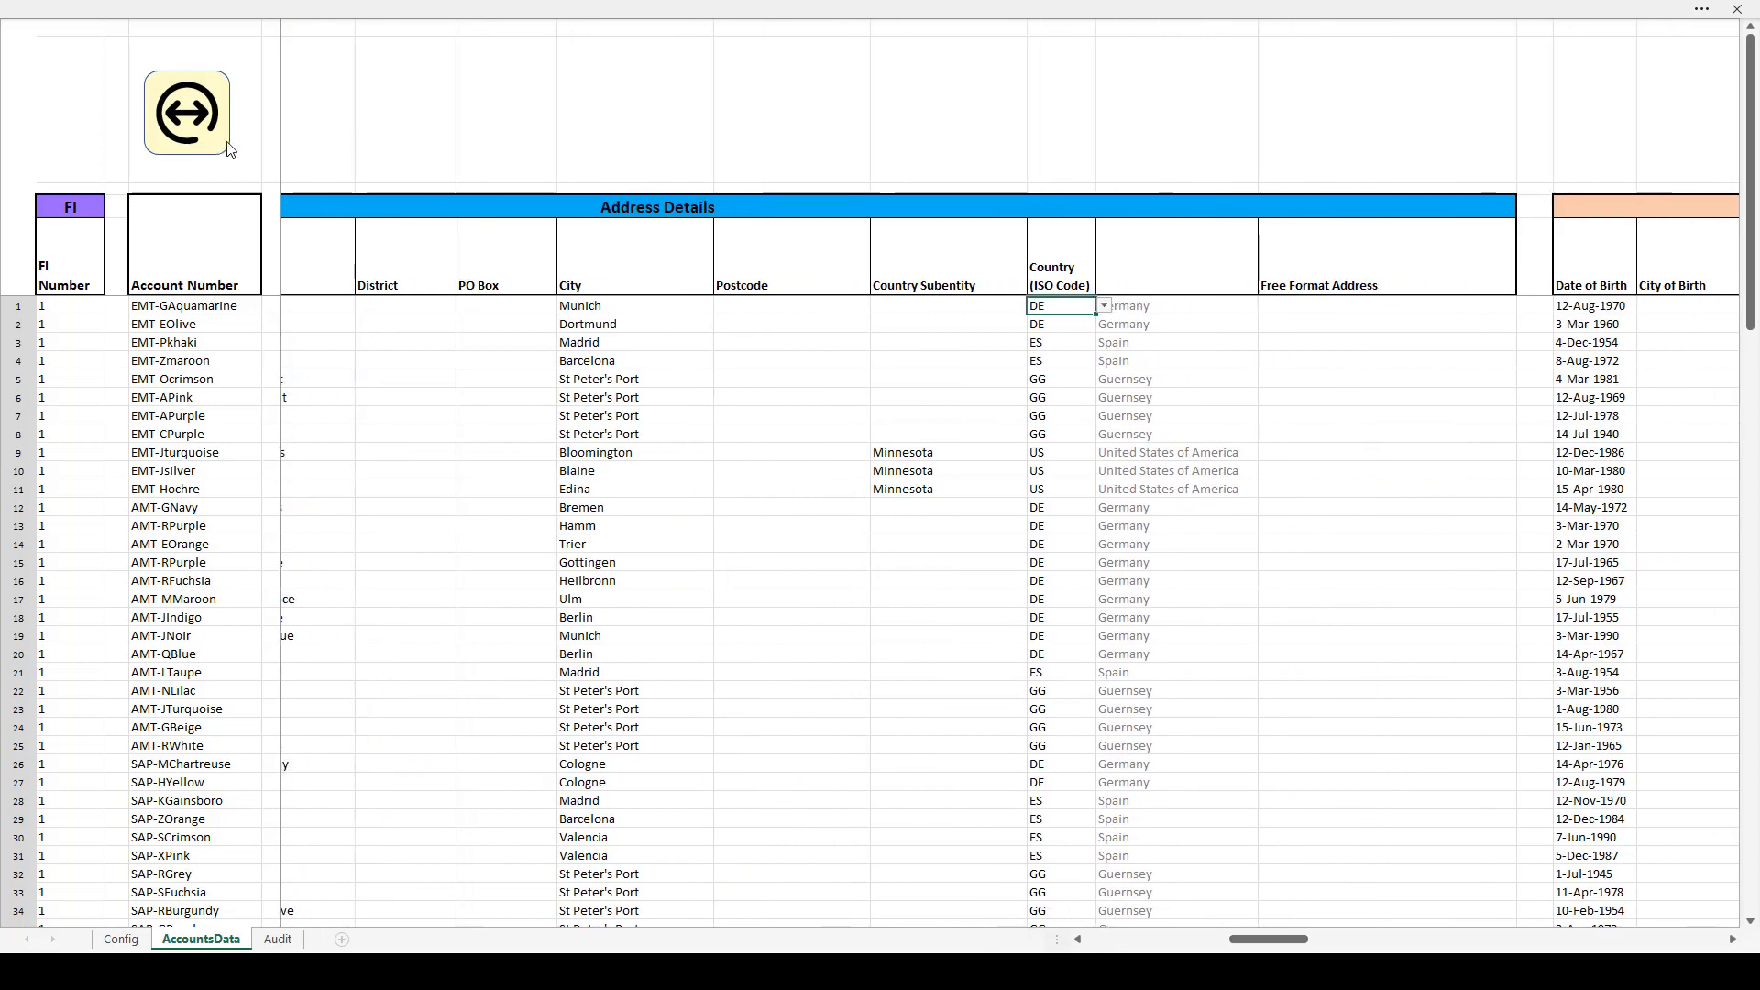
click(196, 123)
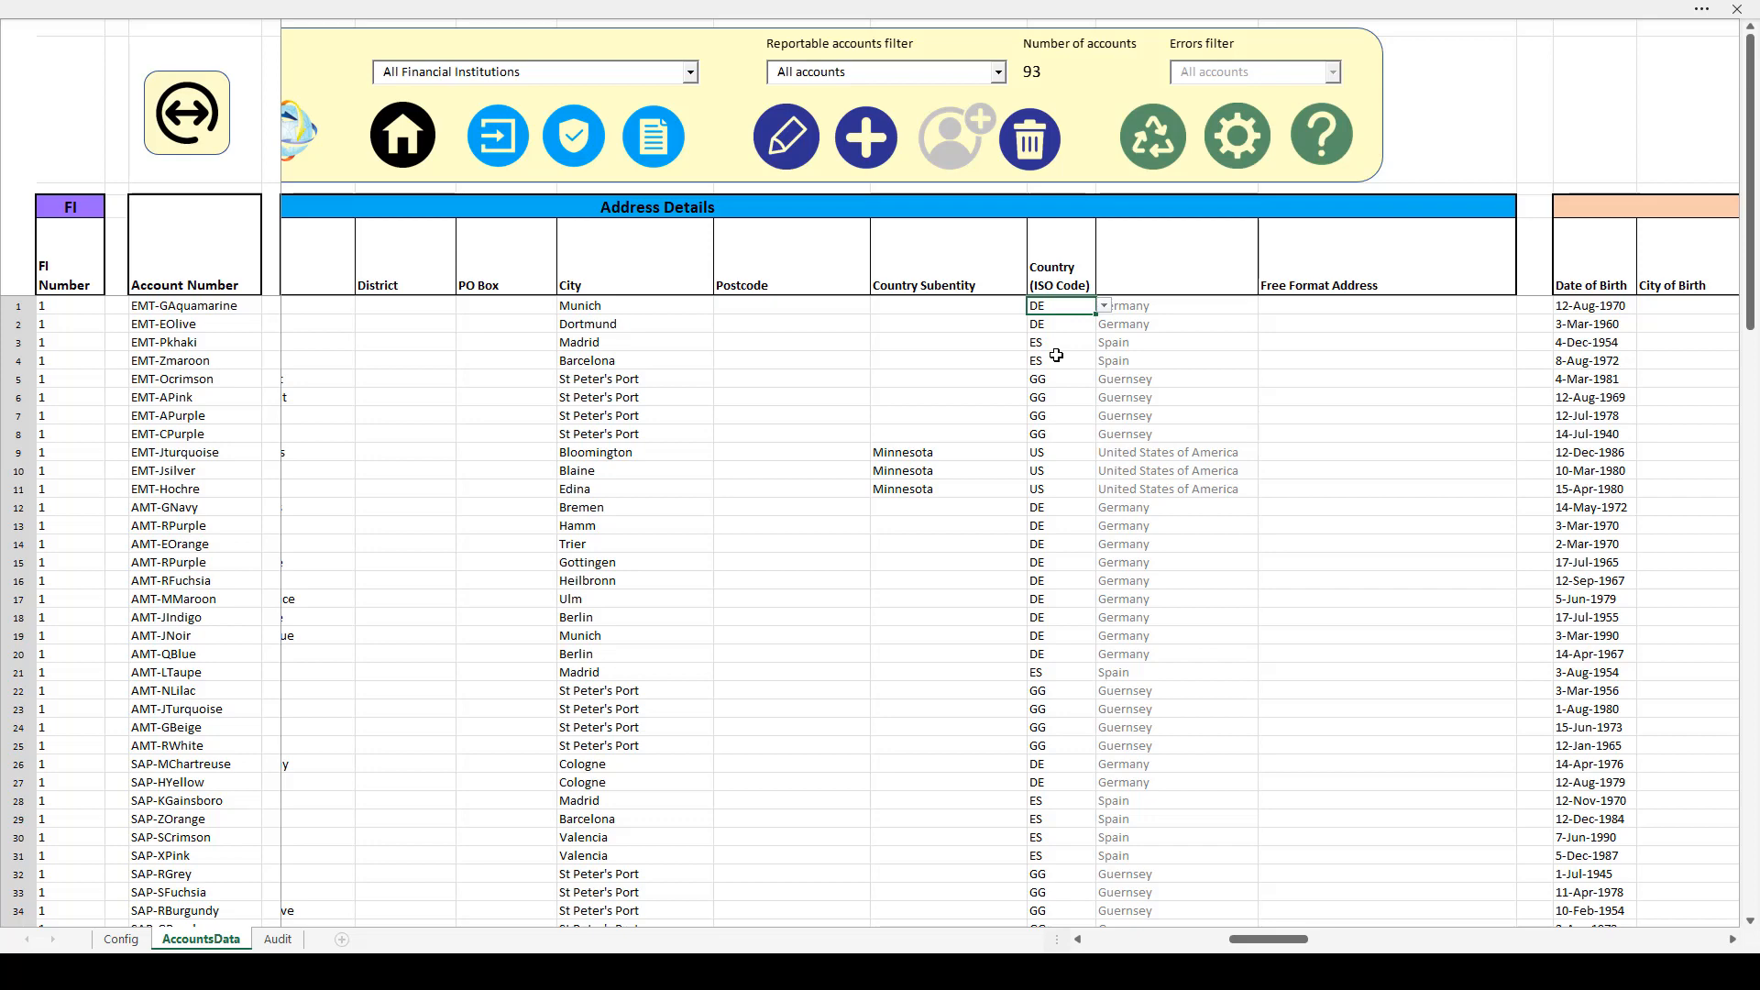
text(dE)
click(1066, 331)
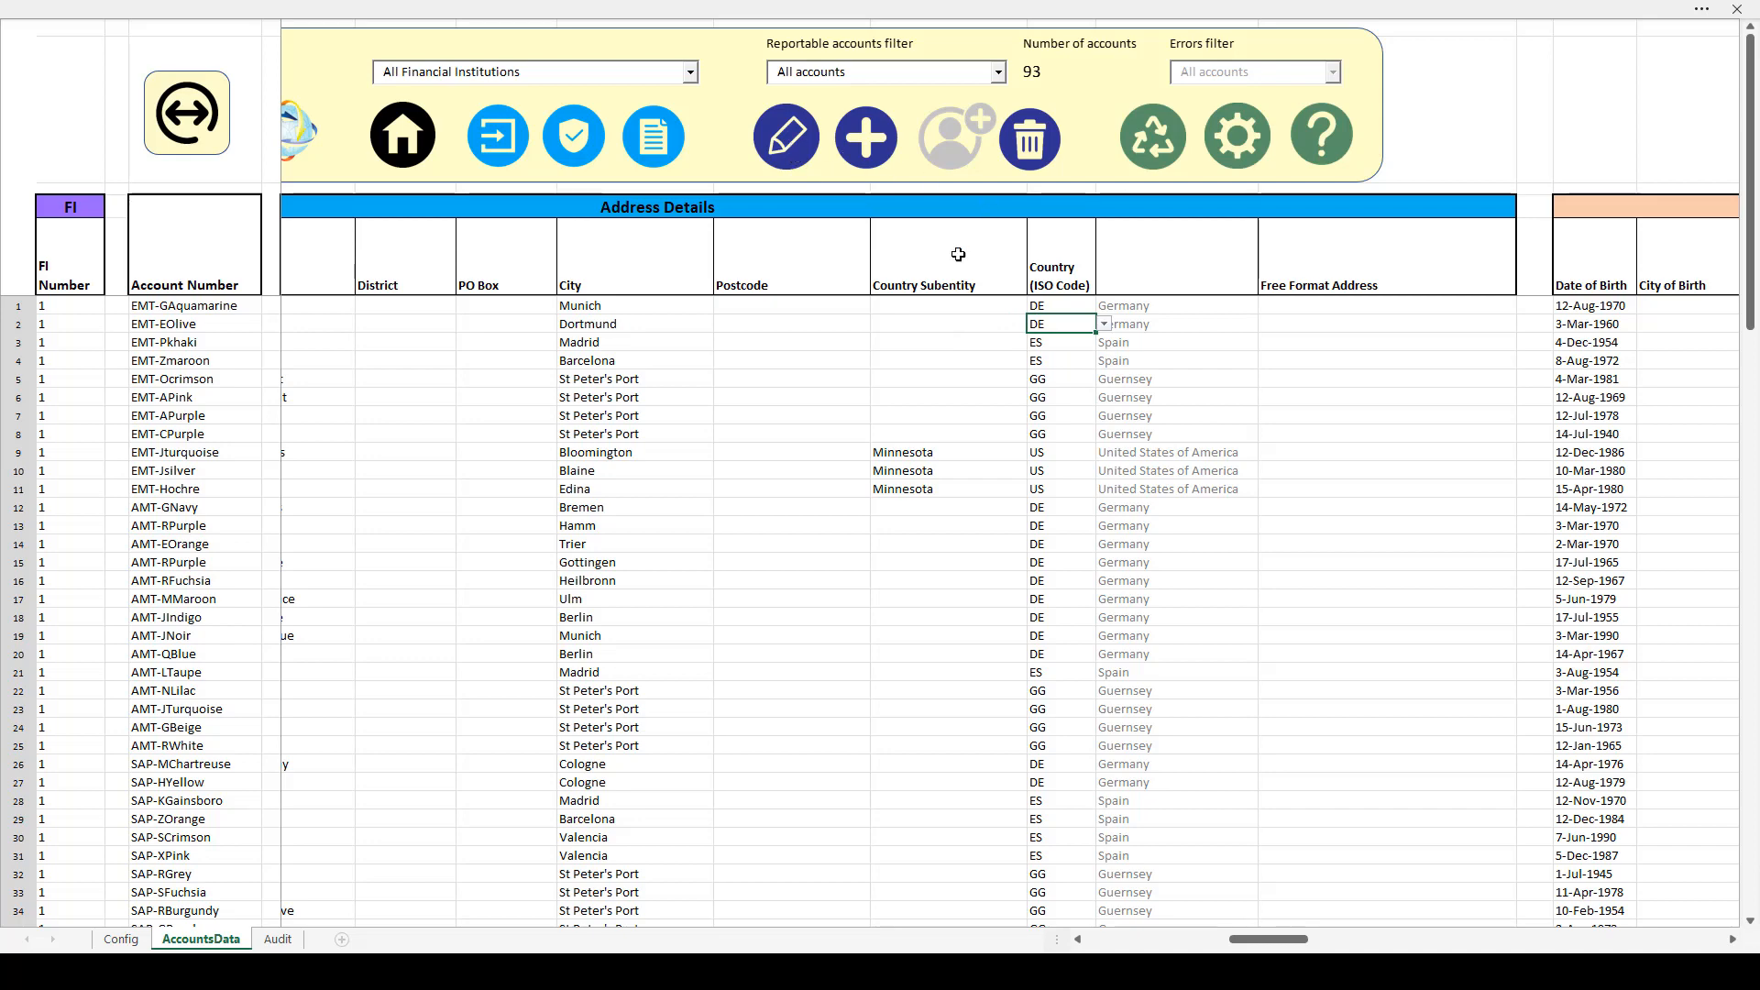
- Open the second account's details and try to enter 10pounds as its account balance in the financial information
click(794, 147)
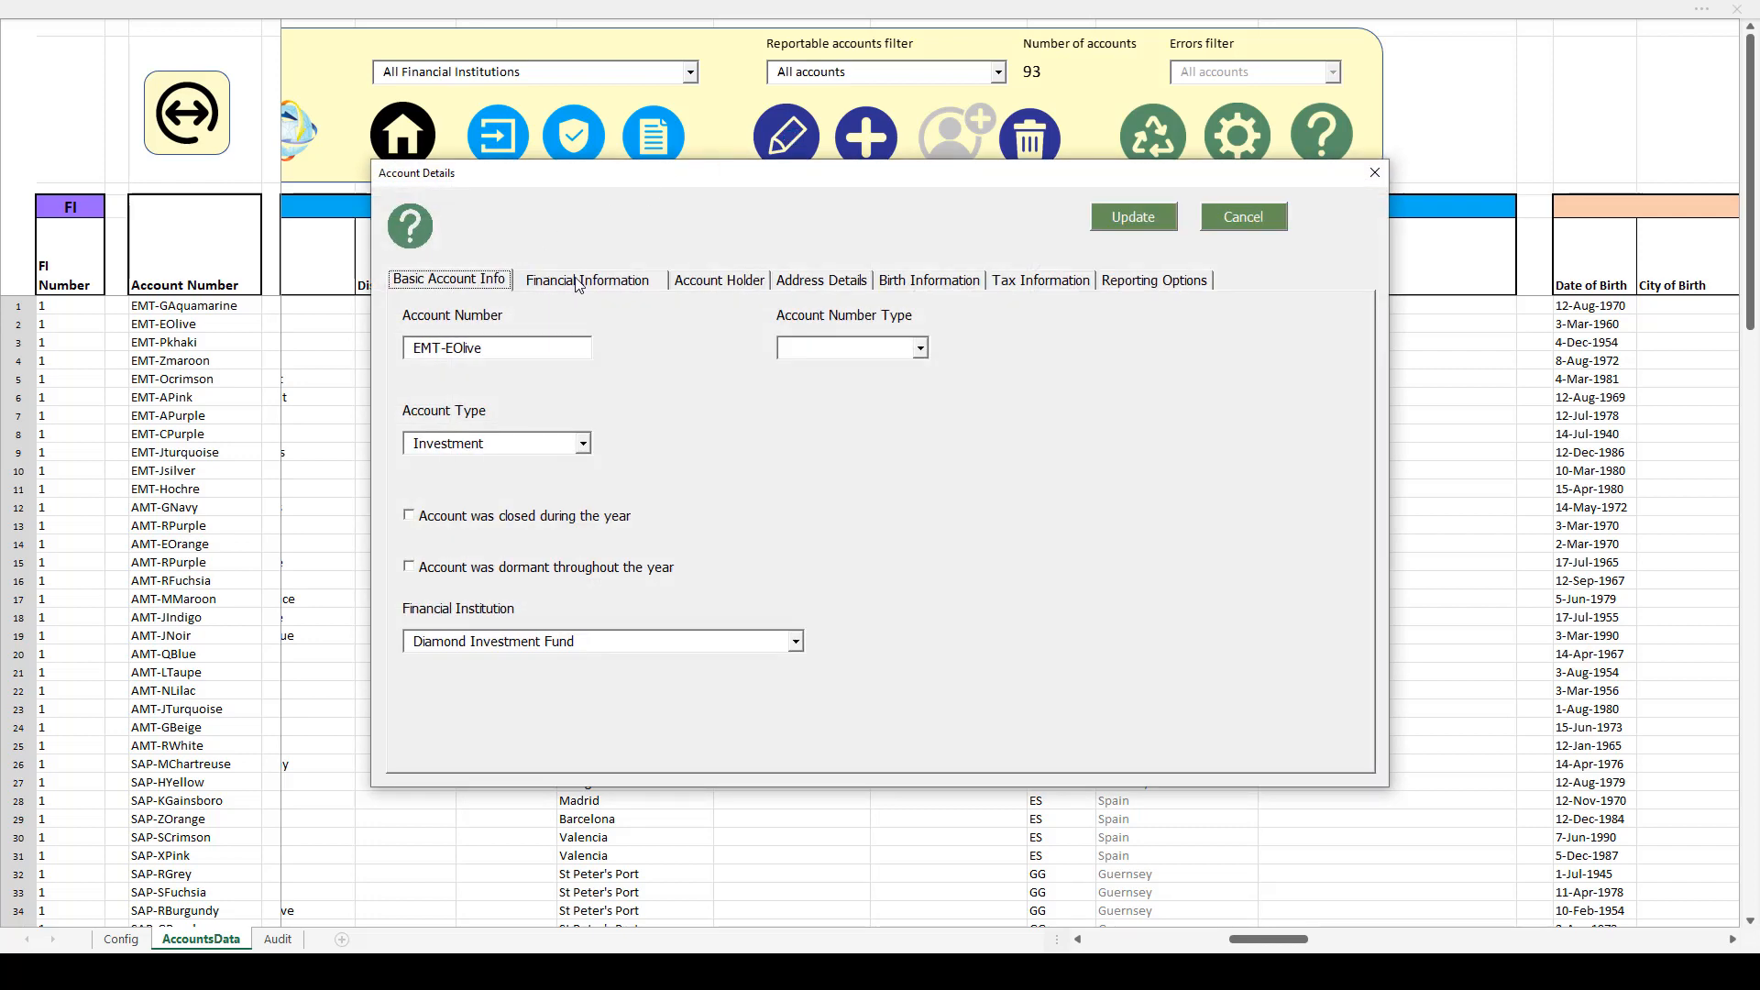
click(588, 280)
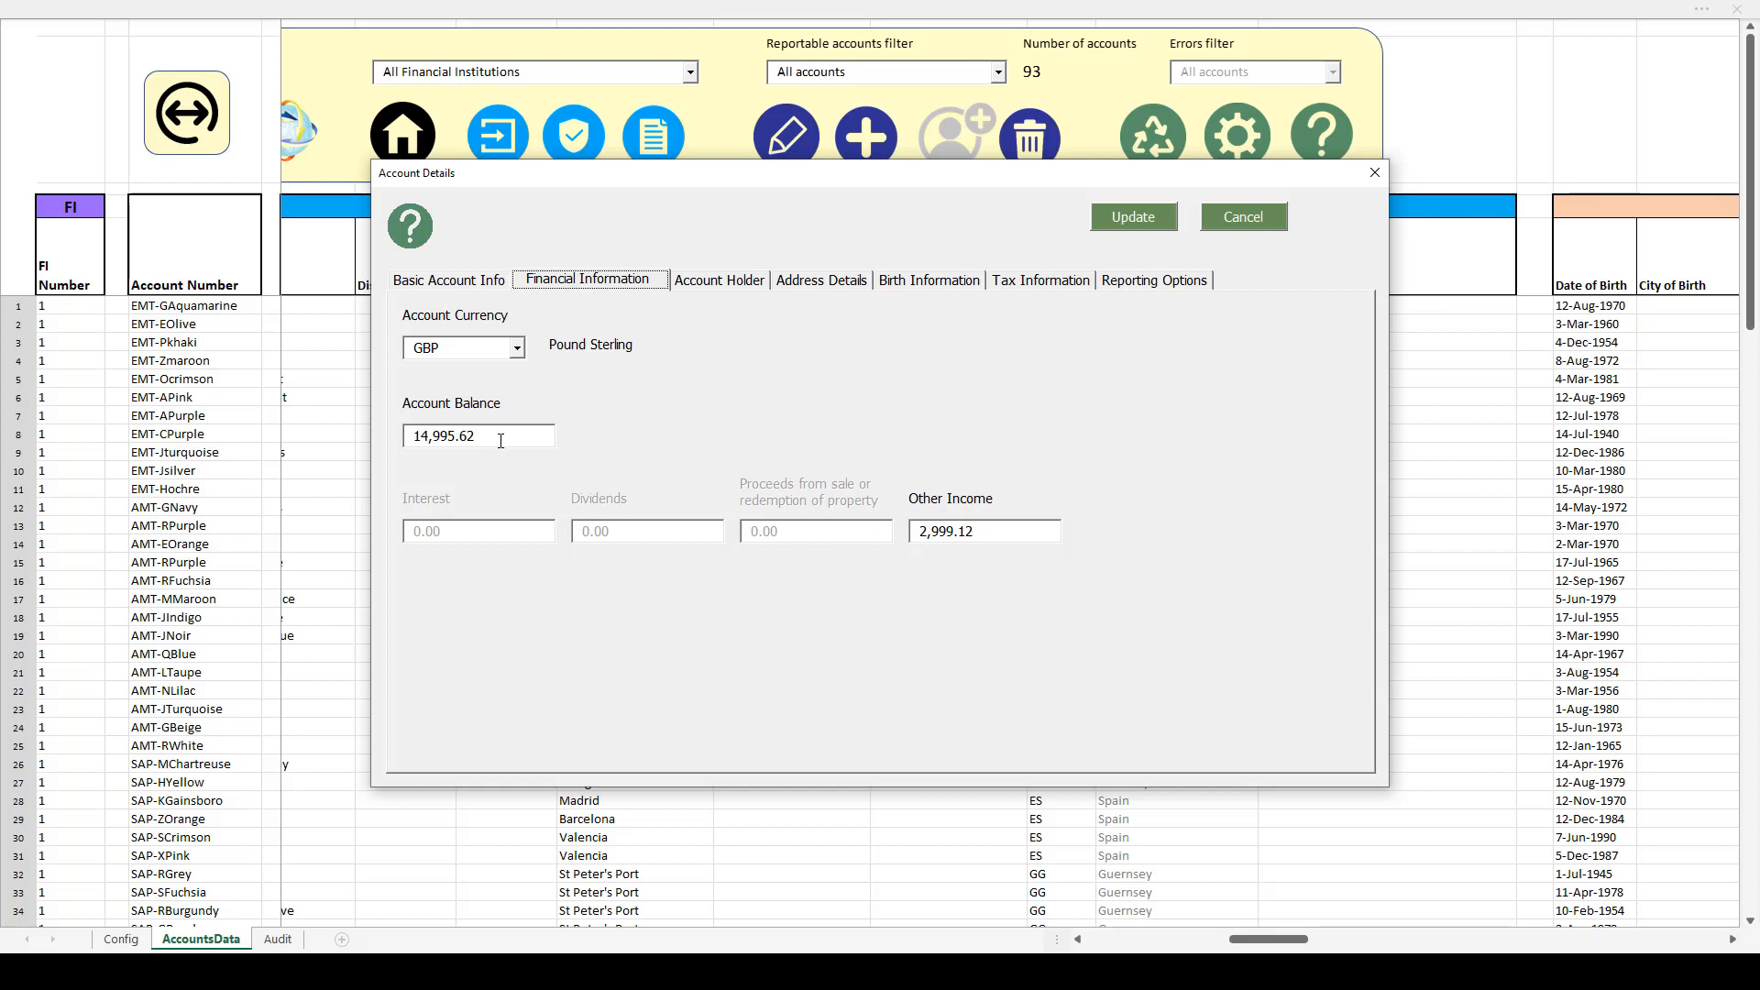
drag(500, 441, 348, 443)
text(10pounds)
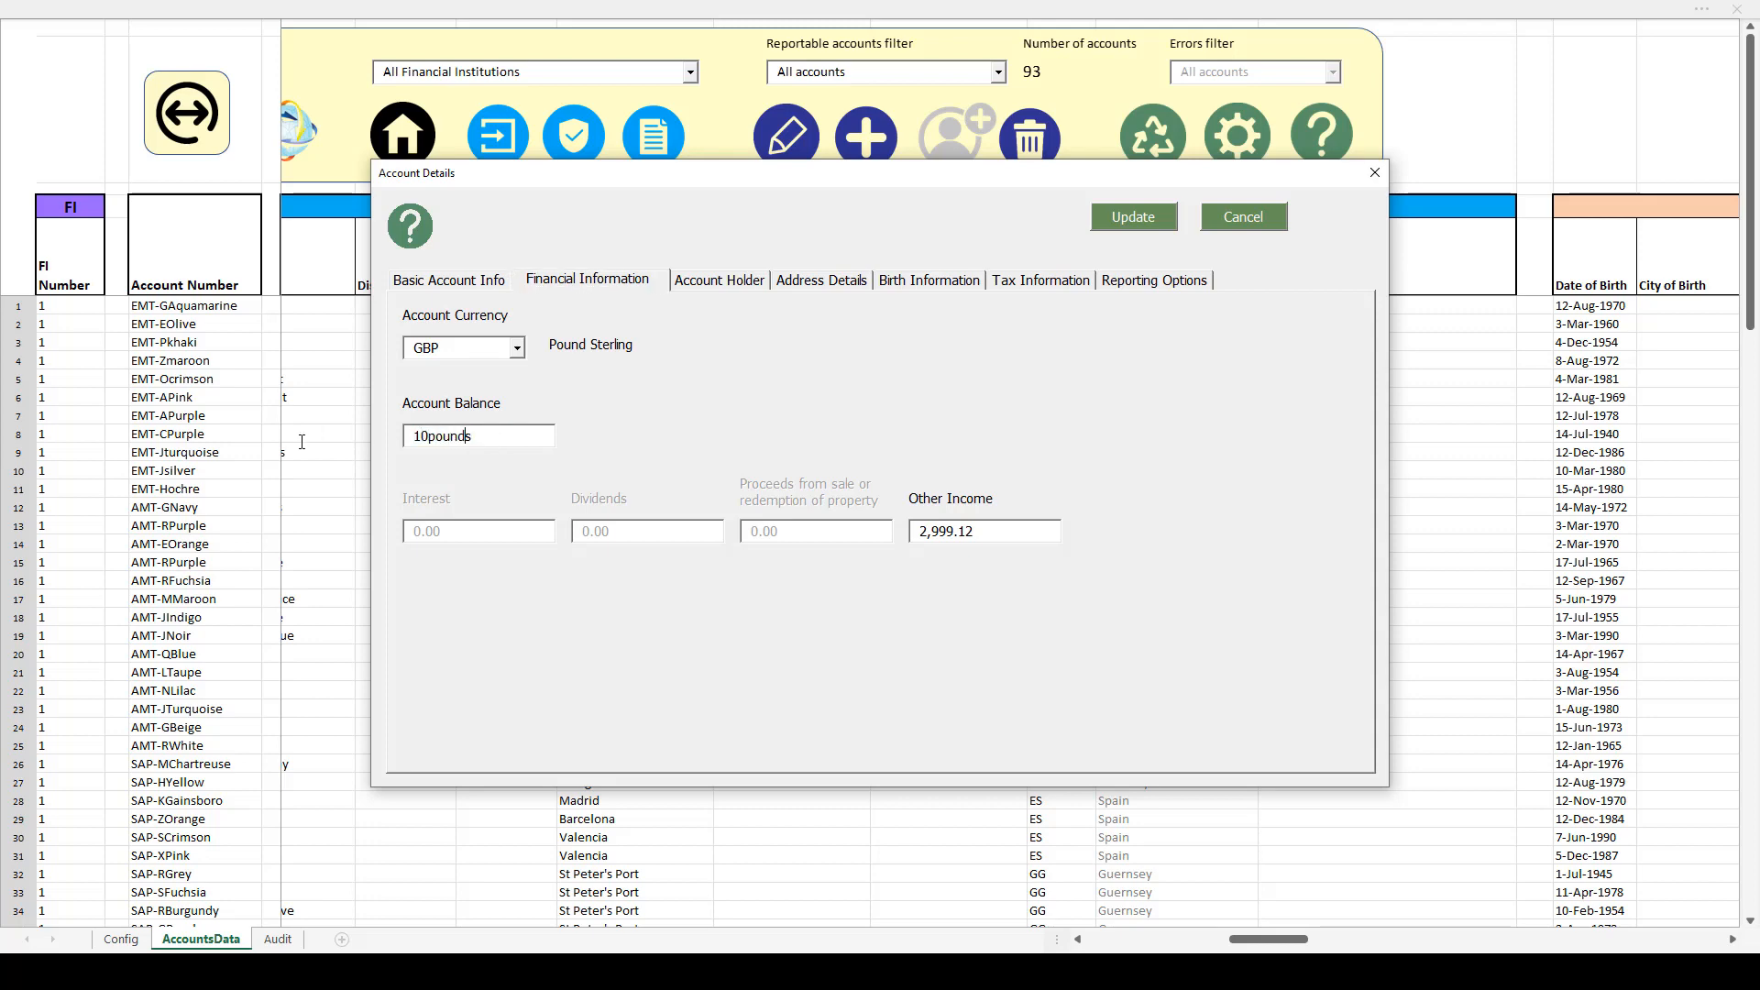
click(506, 434)
key(Tab)
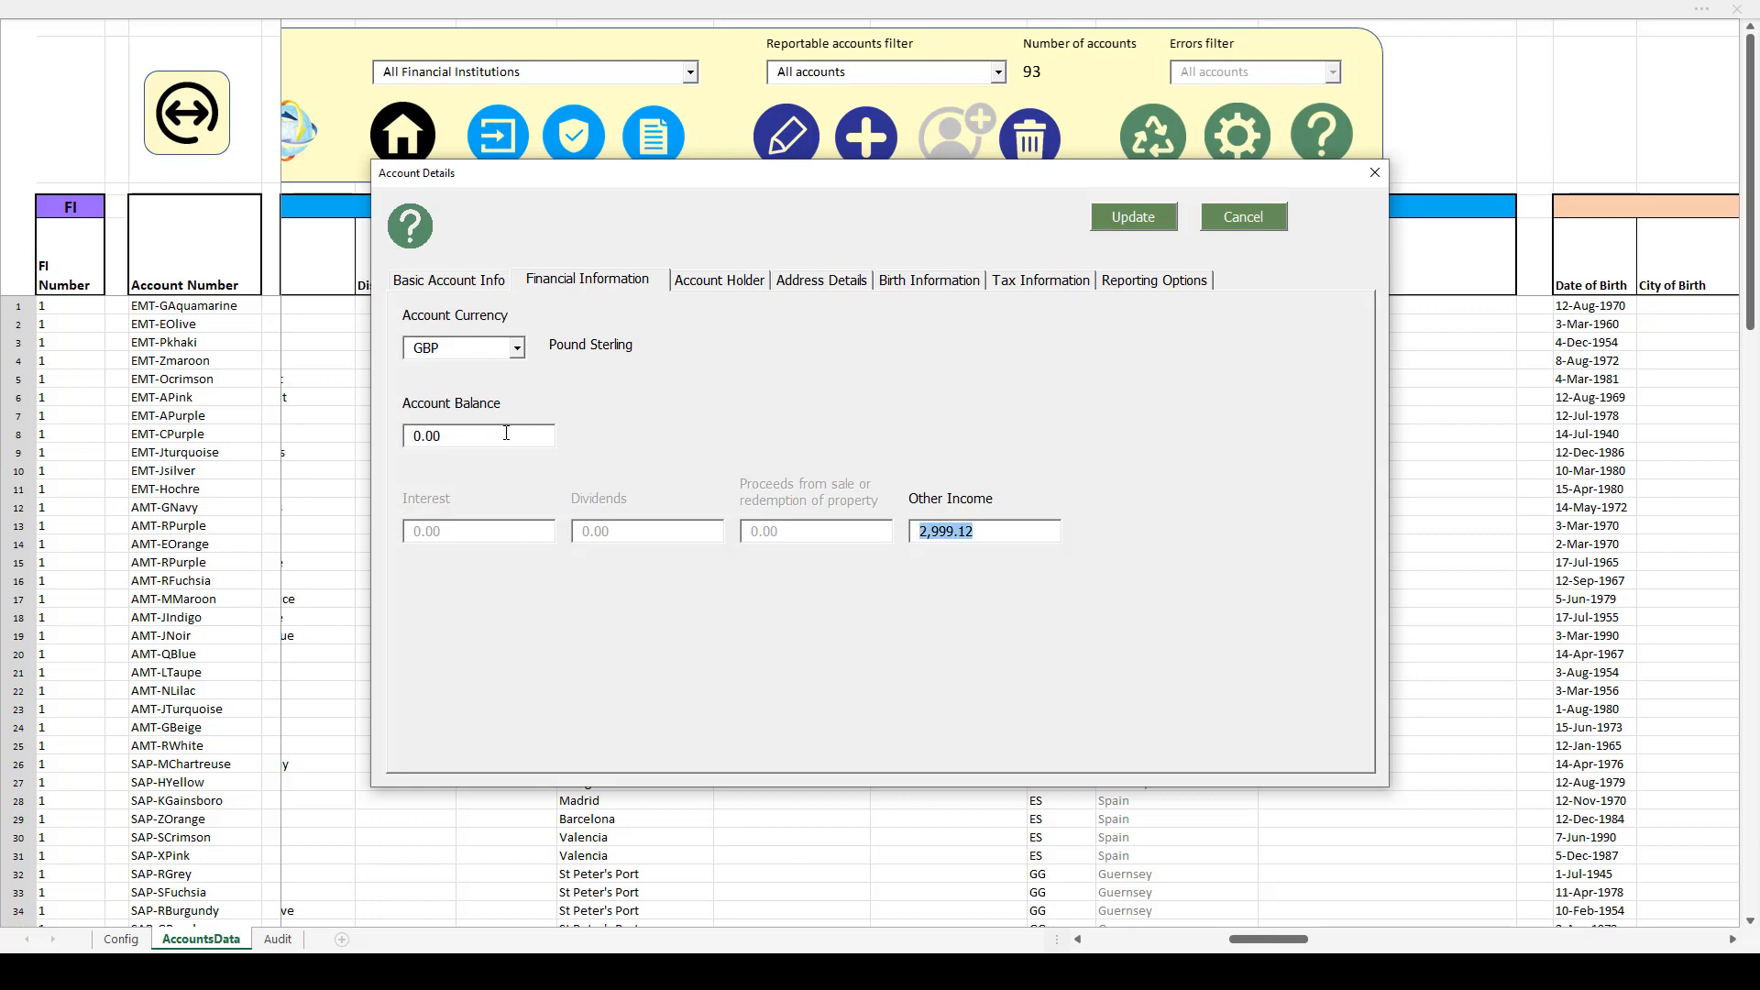
- Enter 1m as the account balance in the second account's financial information
click(506, 435)
drag(519, 437, 356, 431)
text(1m)
key(Tab)
click(506, 437)
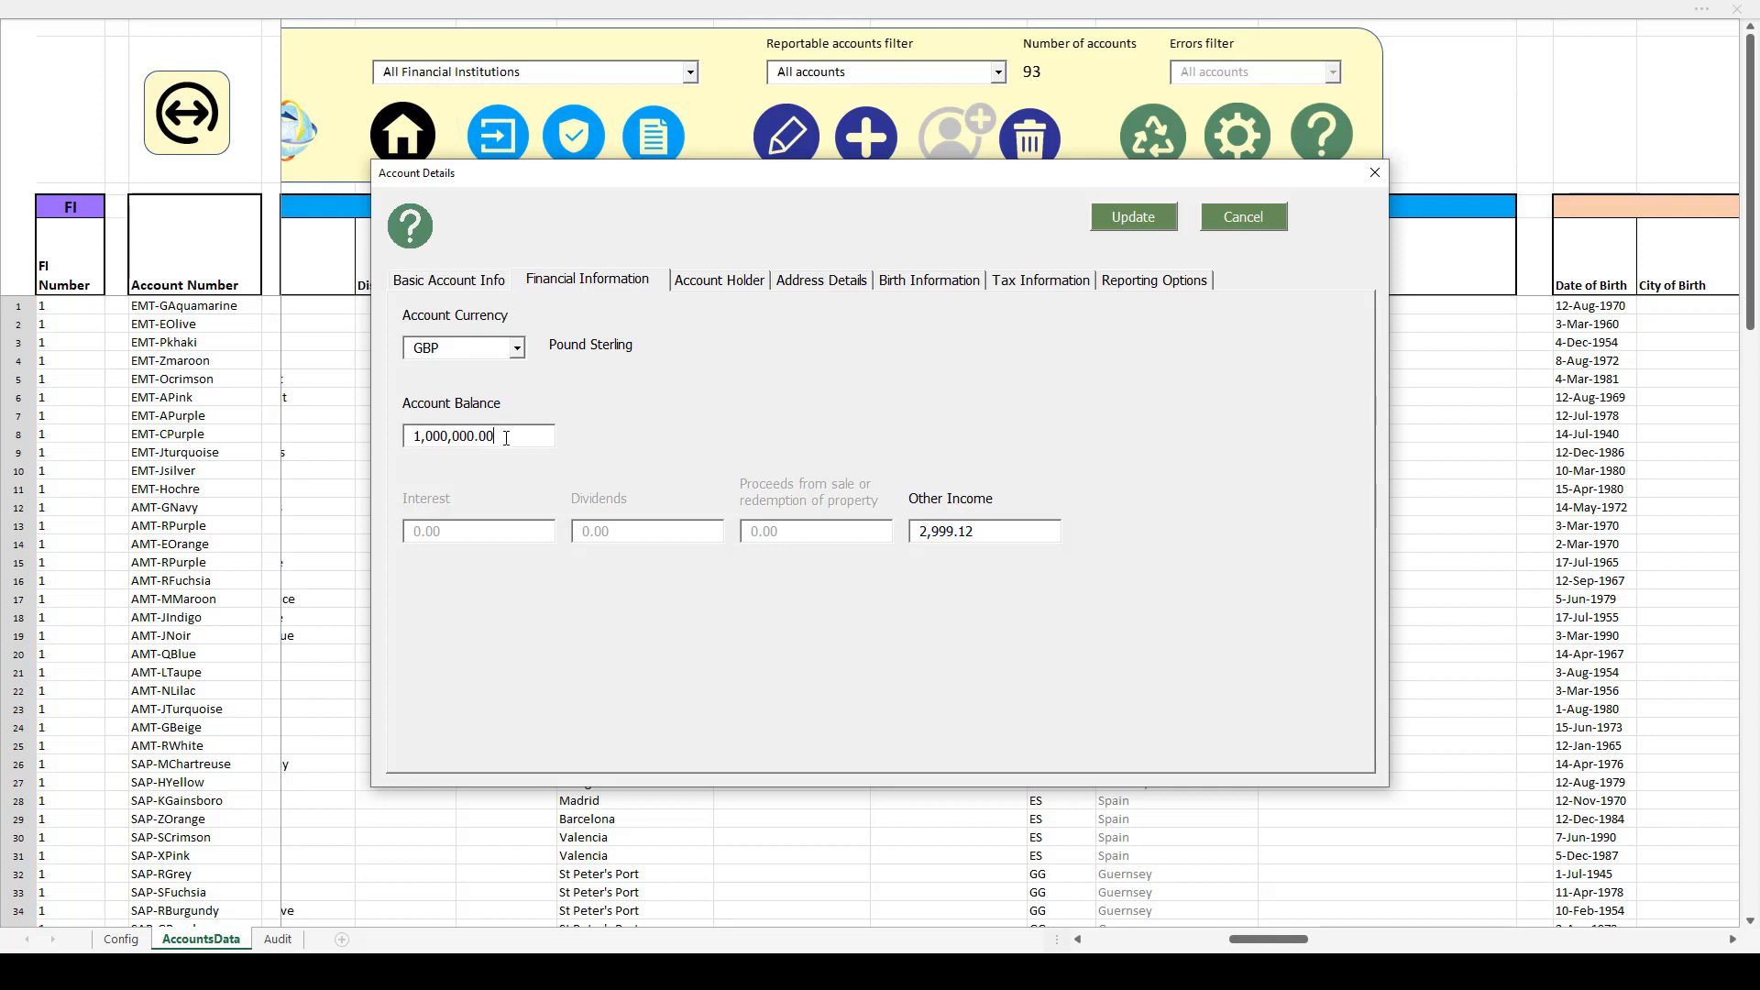
- Replace the second account's balance with 20k
drag(506, 438, 363, 437)
click(528, 441)
drag(534, 443, 397, 451)
text(20k)
key(Tab)
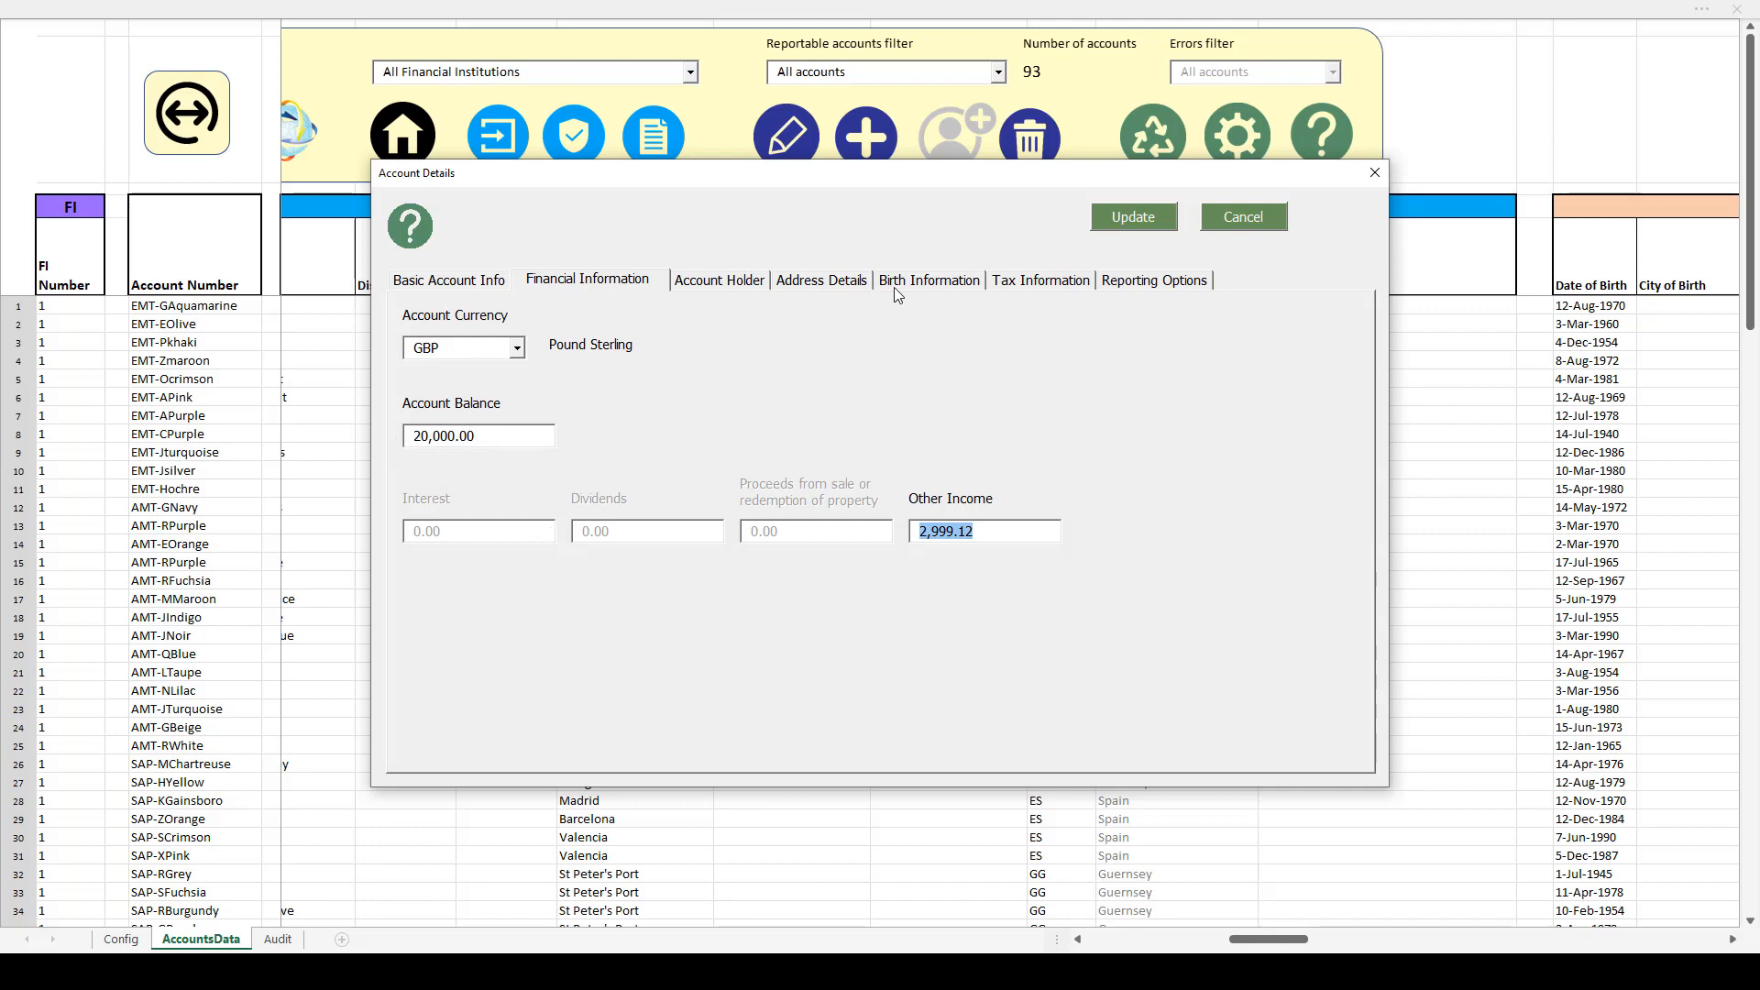
- In the tax information, clear the first jurisdiction of residence, try CU, and set it back to DE
click(1038, 284)
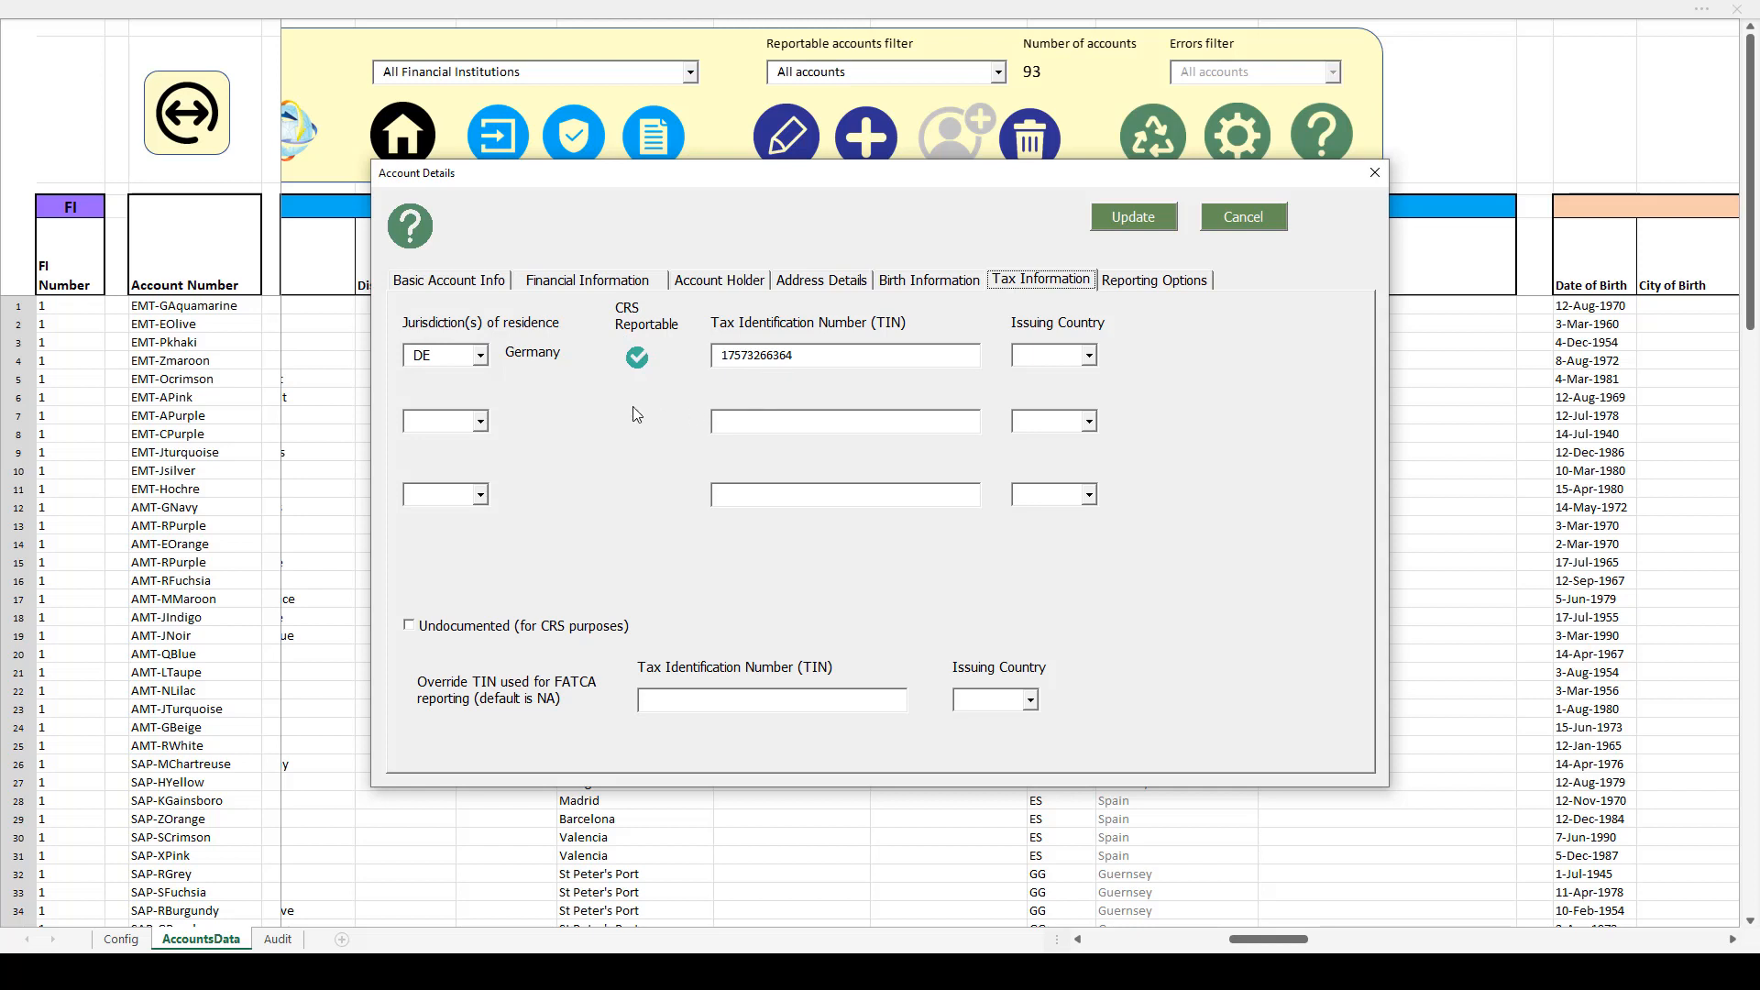
click(446, 358)
key(Delete)
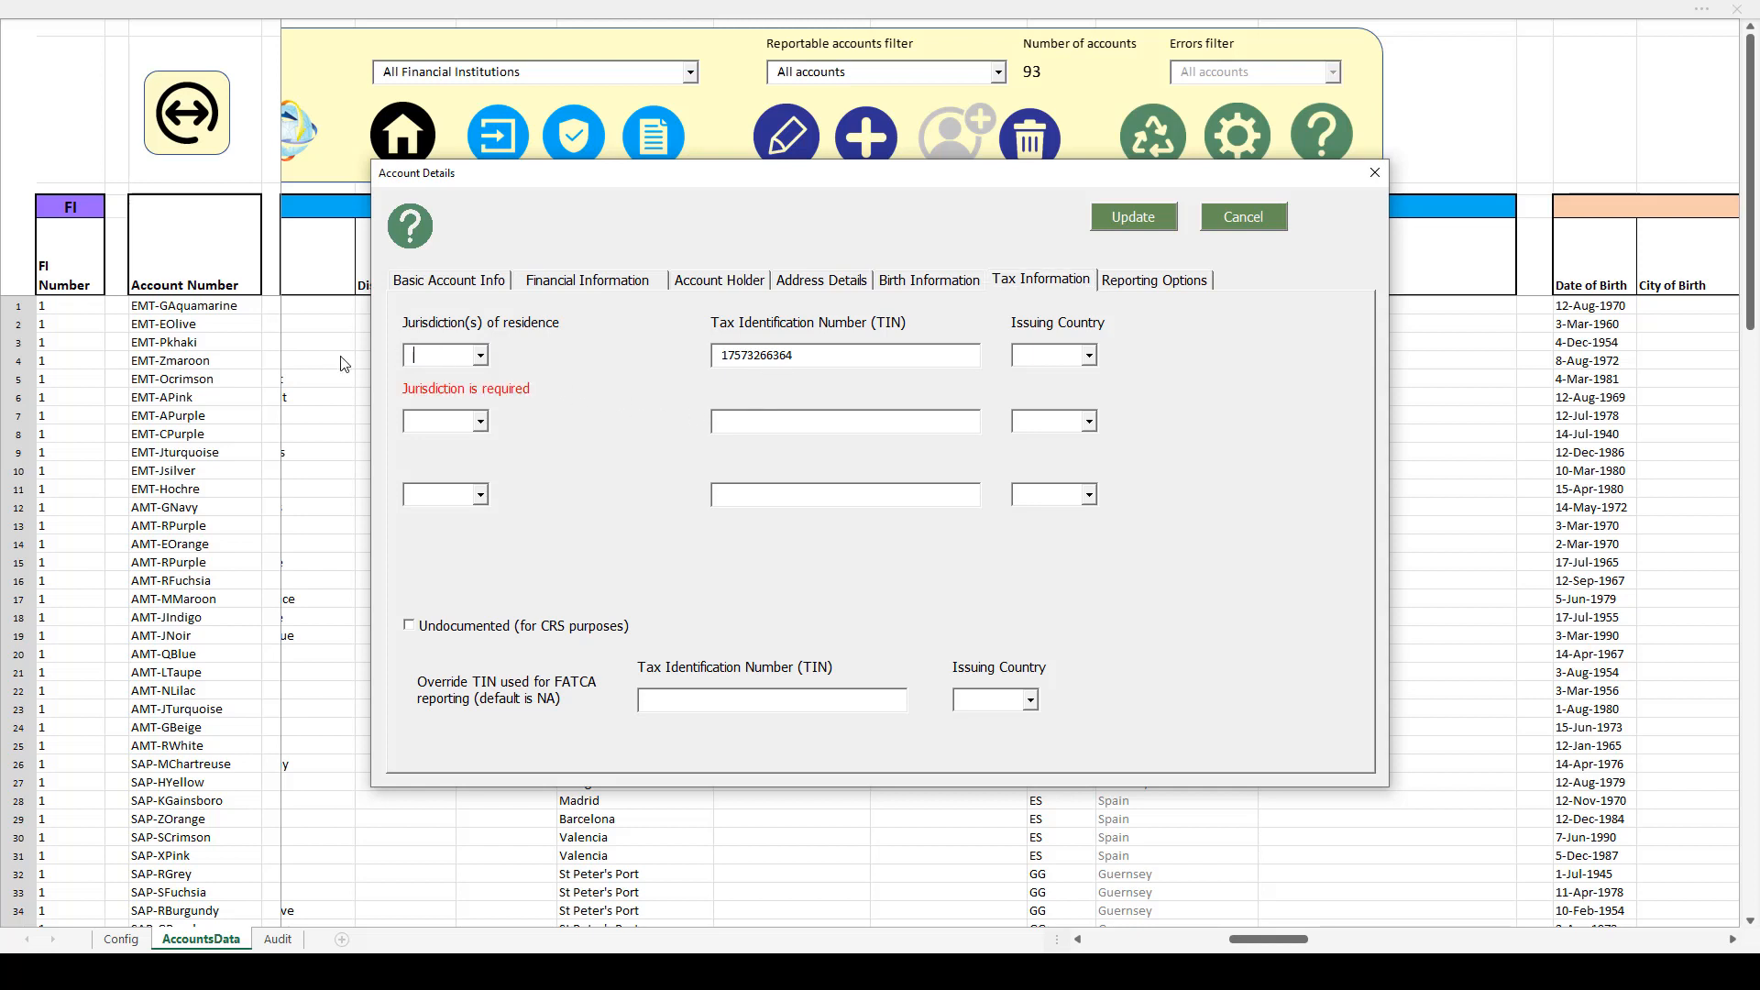
text(CU)
drag(458, 357, 337, 354)
text(DE)
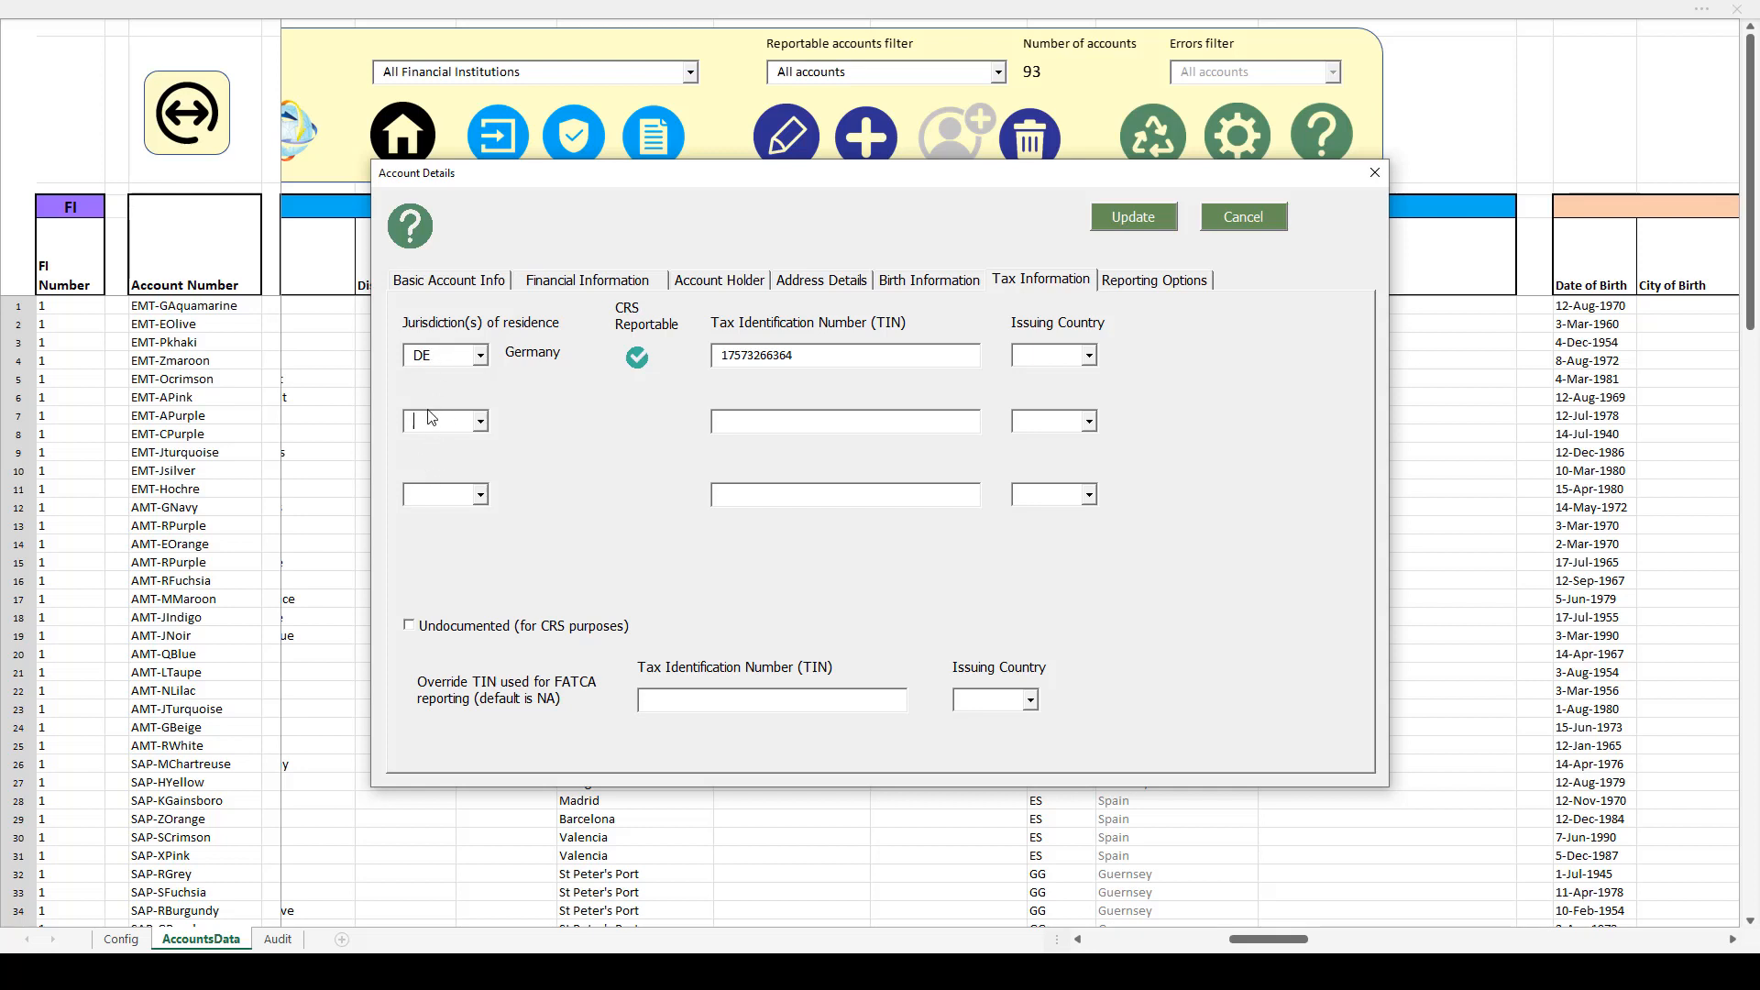
- Try FR as the second jurisdiction of residence, clear it, and discard the account detail changes
text(FR)
drag(440, 424, 329, 427)
key(BackSpace)
click(1260, 218)
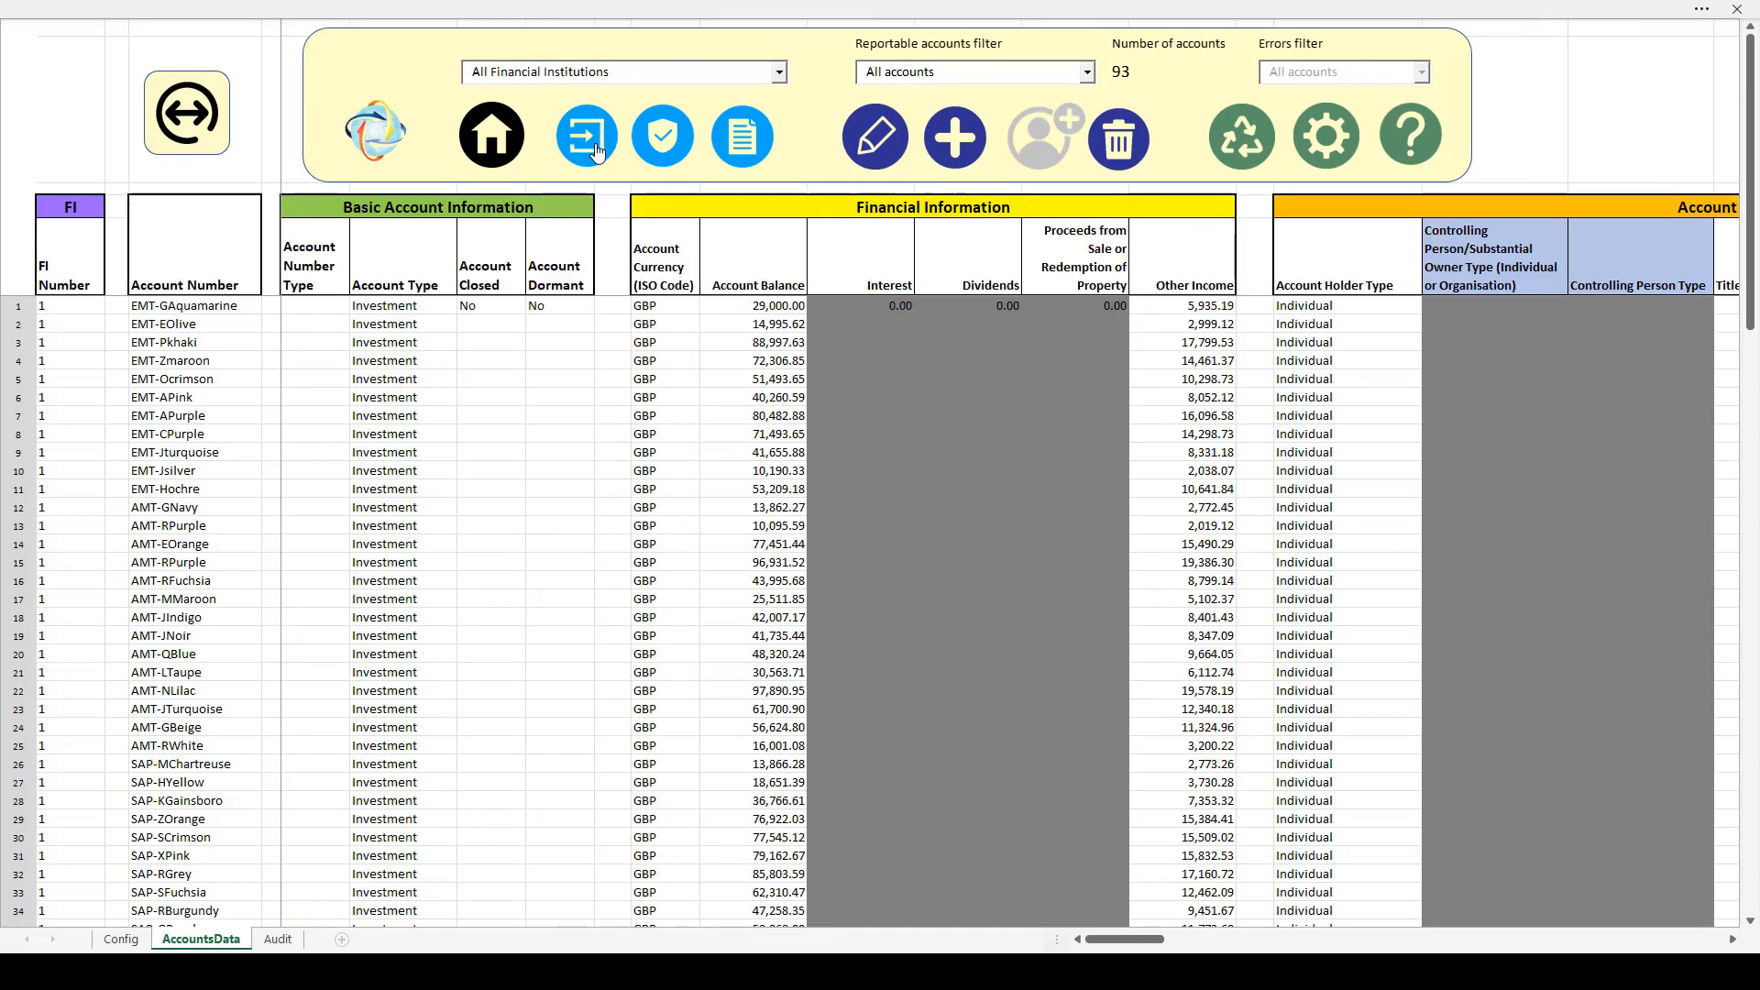
- Start an accounts data import for Sapphire Investment Fund from the workbook Gemstone group AEOI data.xlsx
click(591, 150)
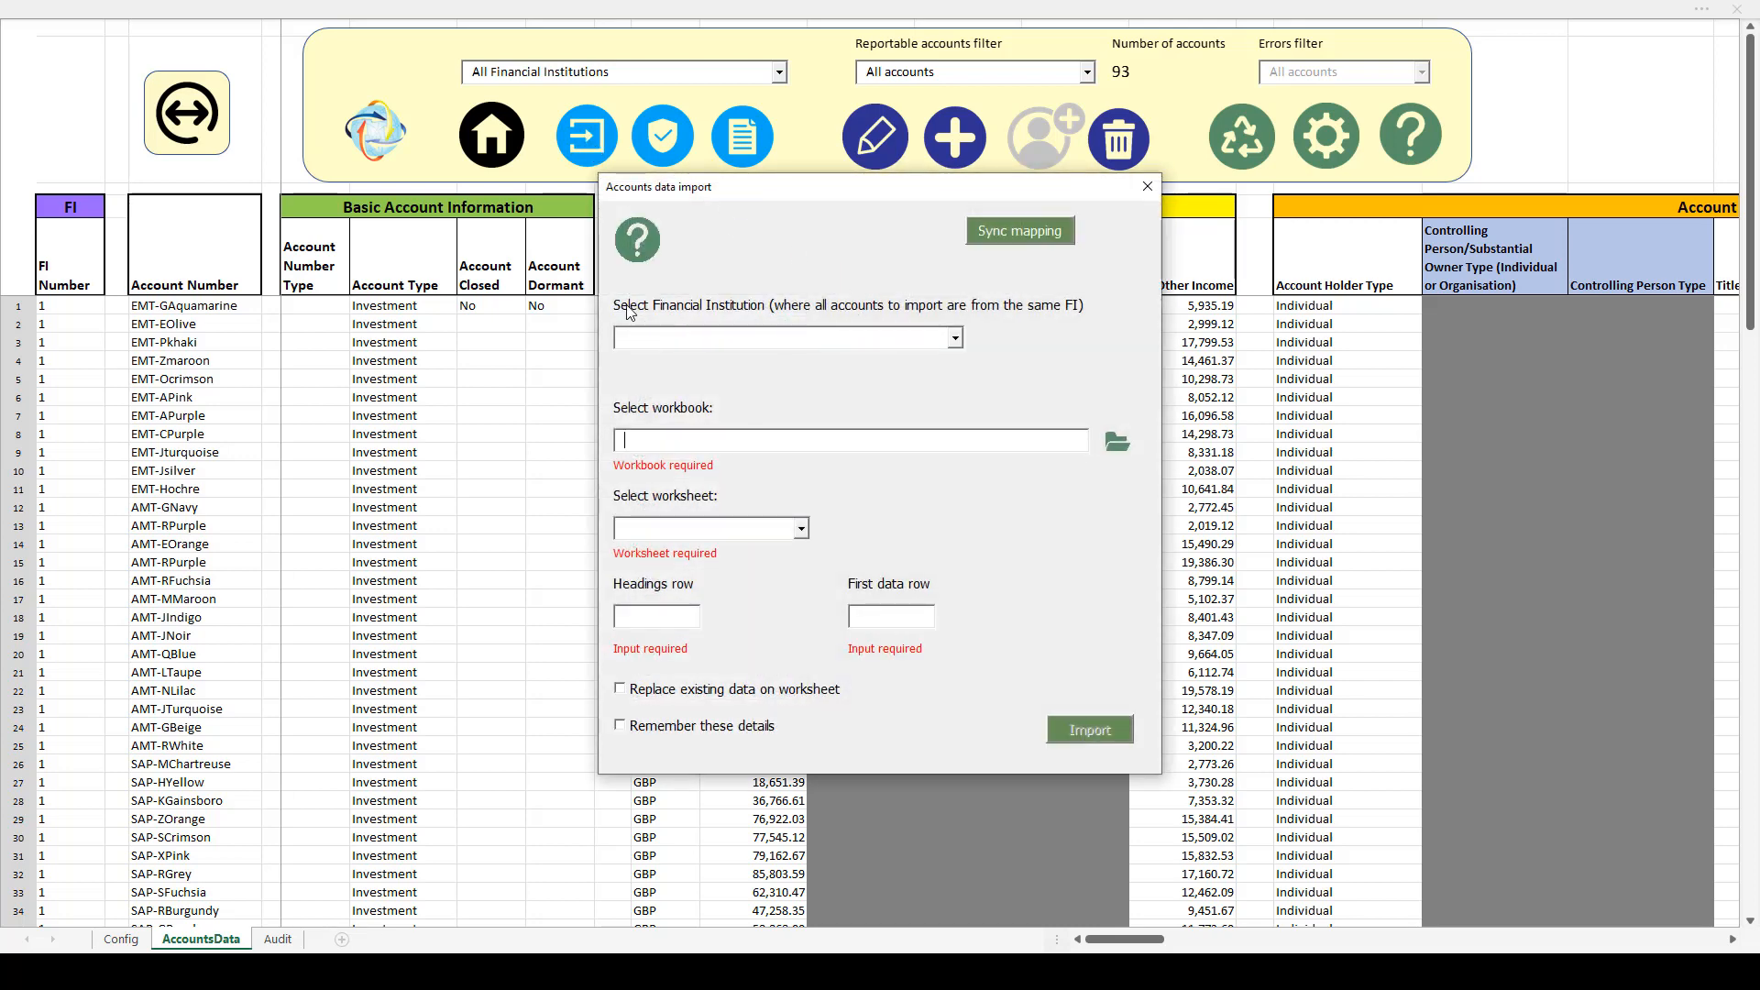
click(956, 339)
click(857, 391)
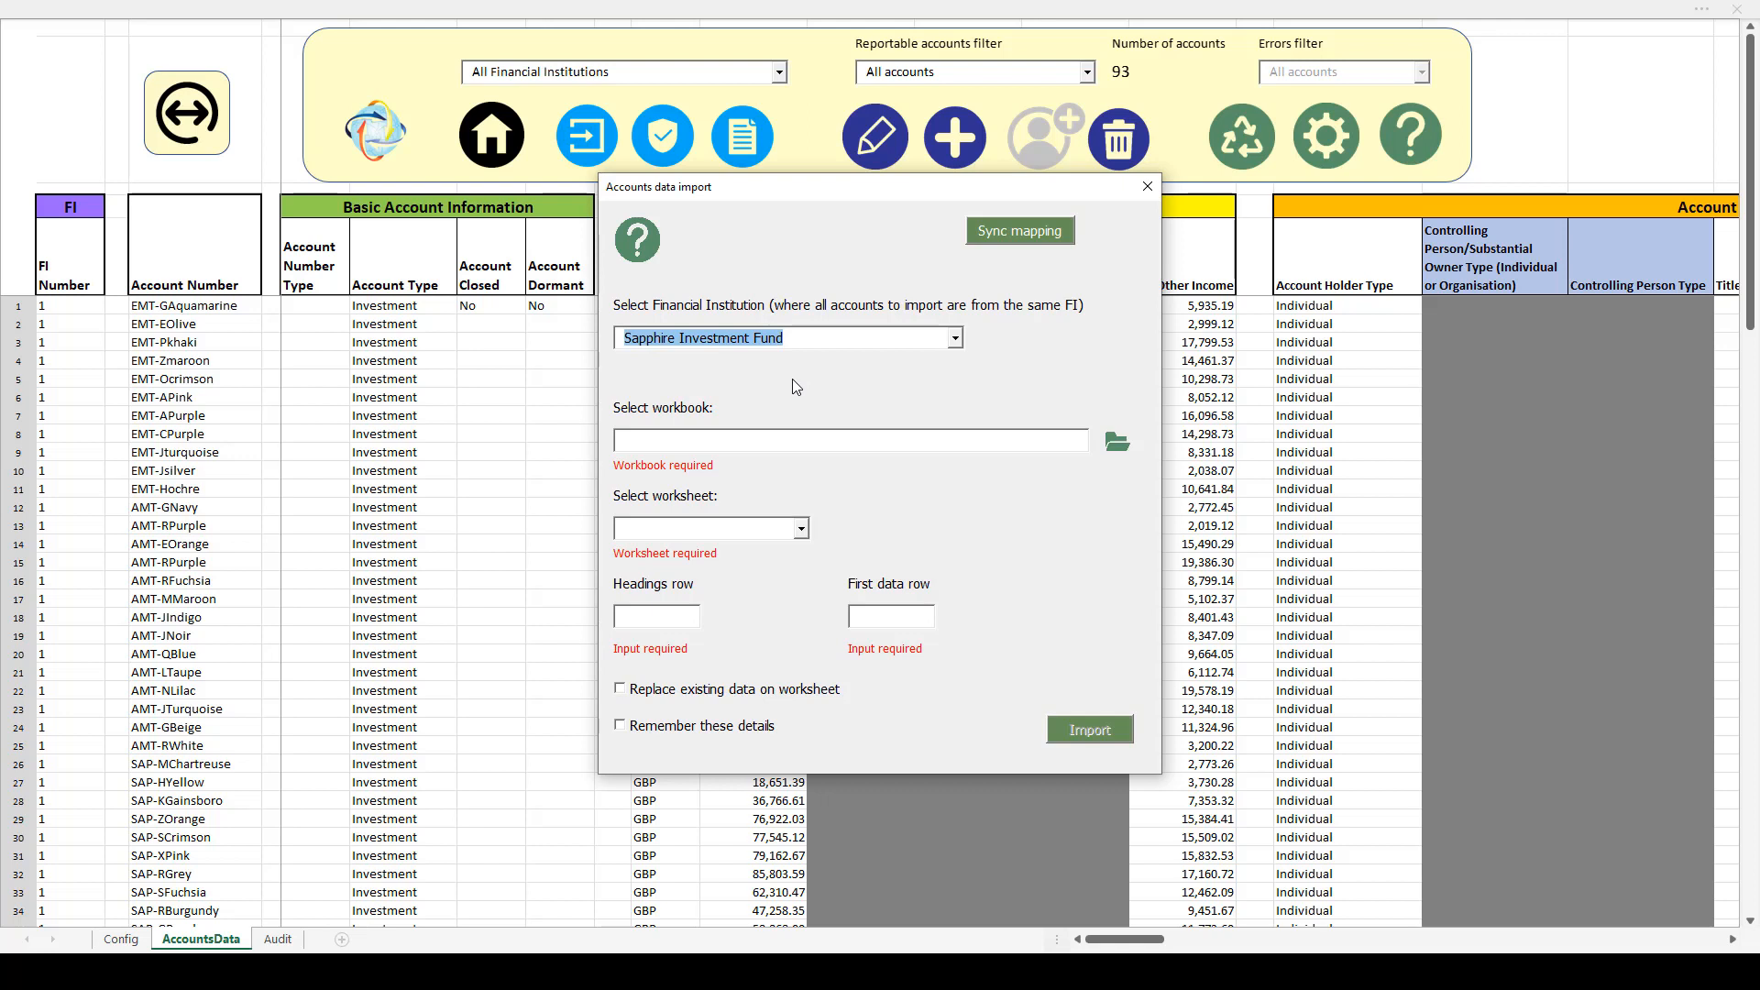
click(1119, 439)
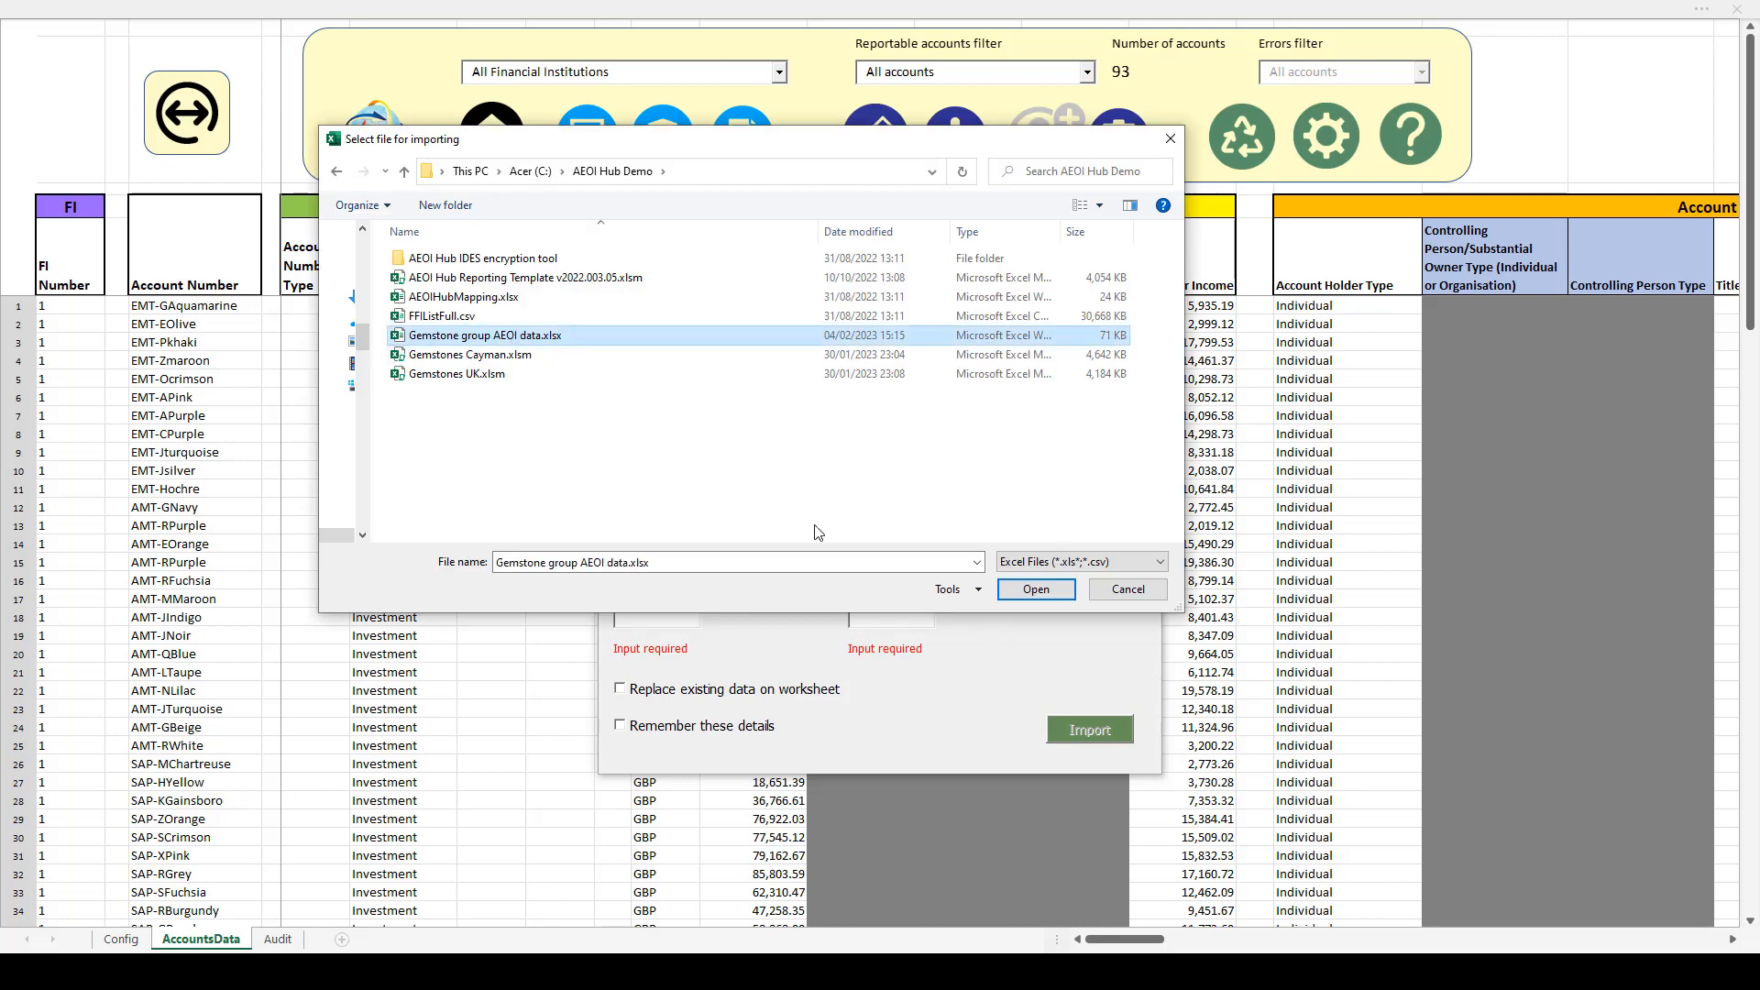
click(1034, 590)
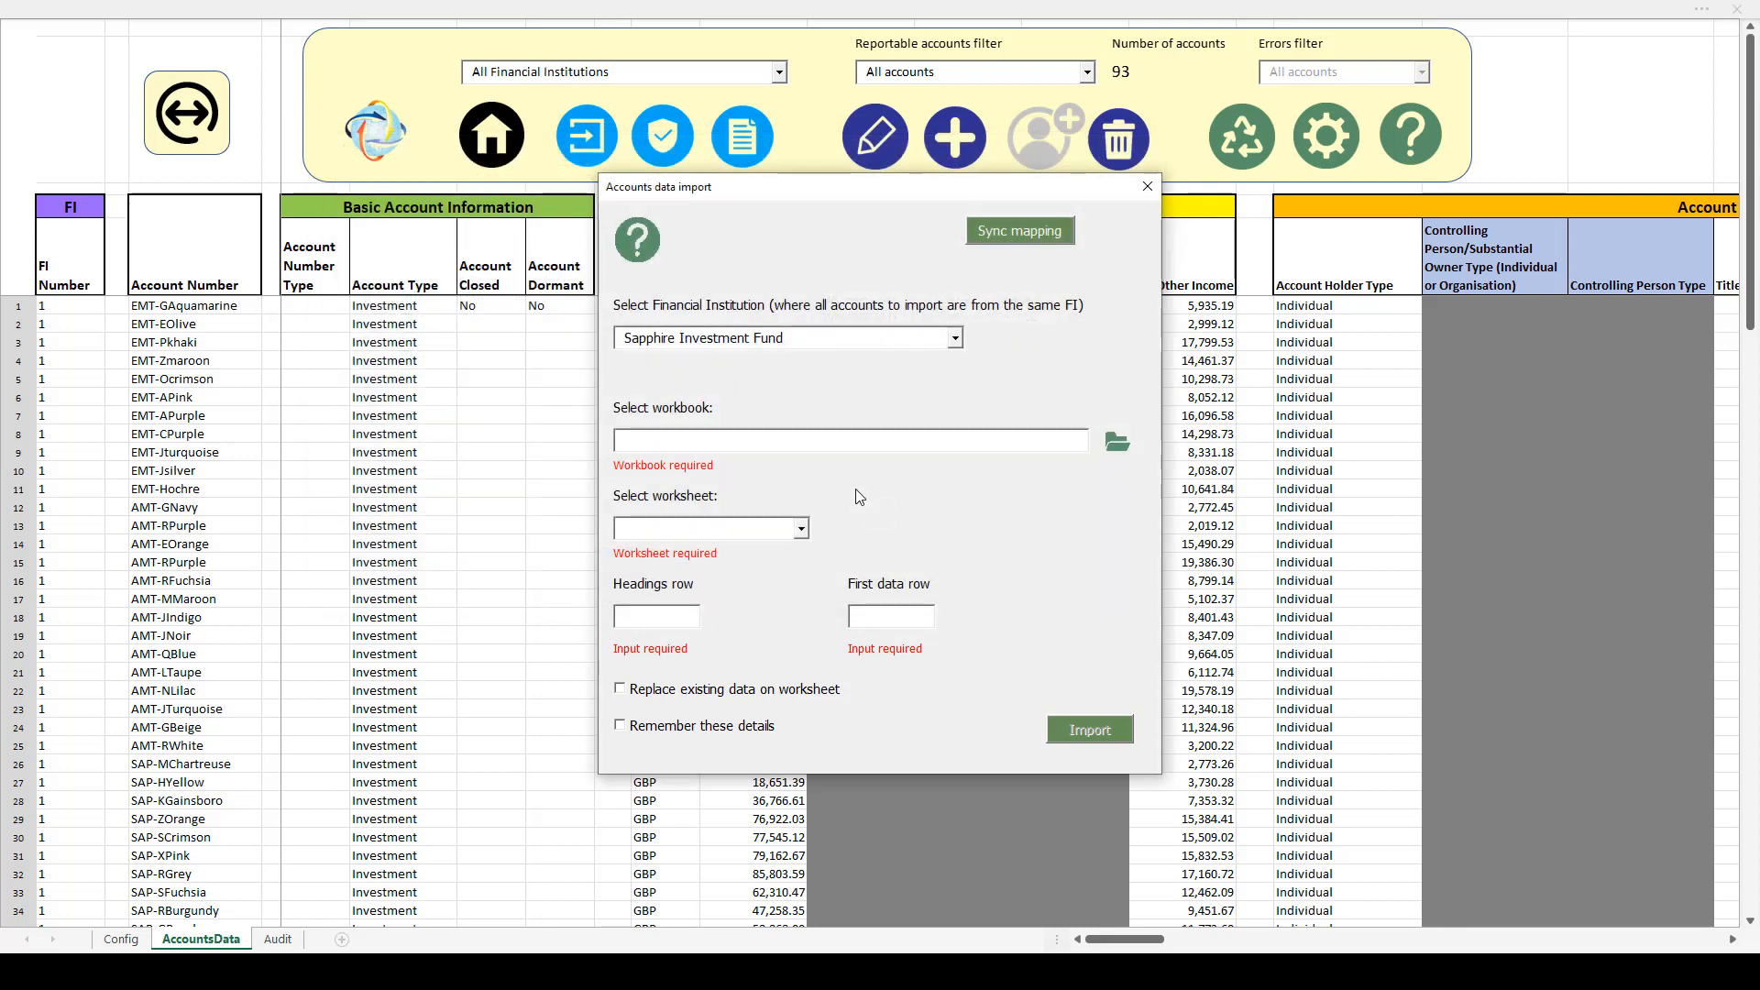
- Set the import to the Sapphire worksheet with headings row 1 and first data row 5
click(803, 528)
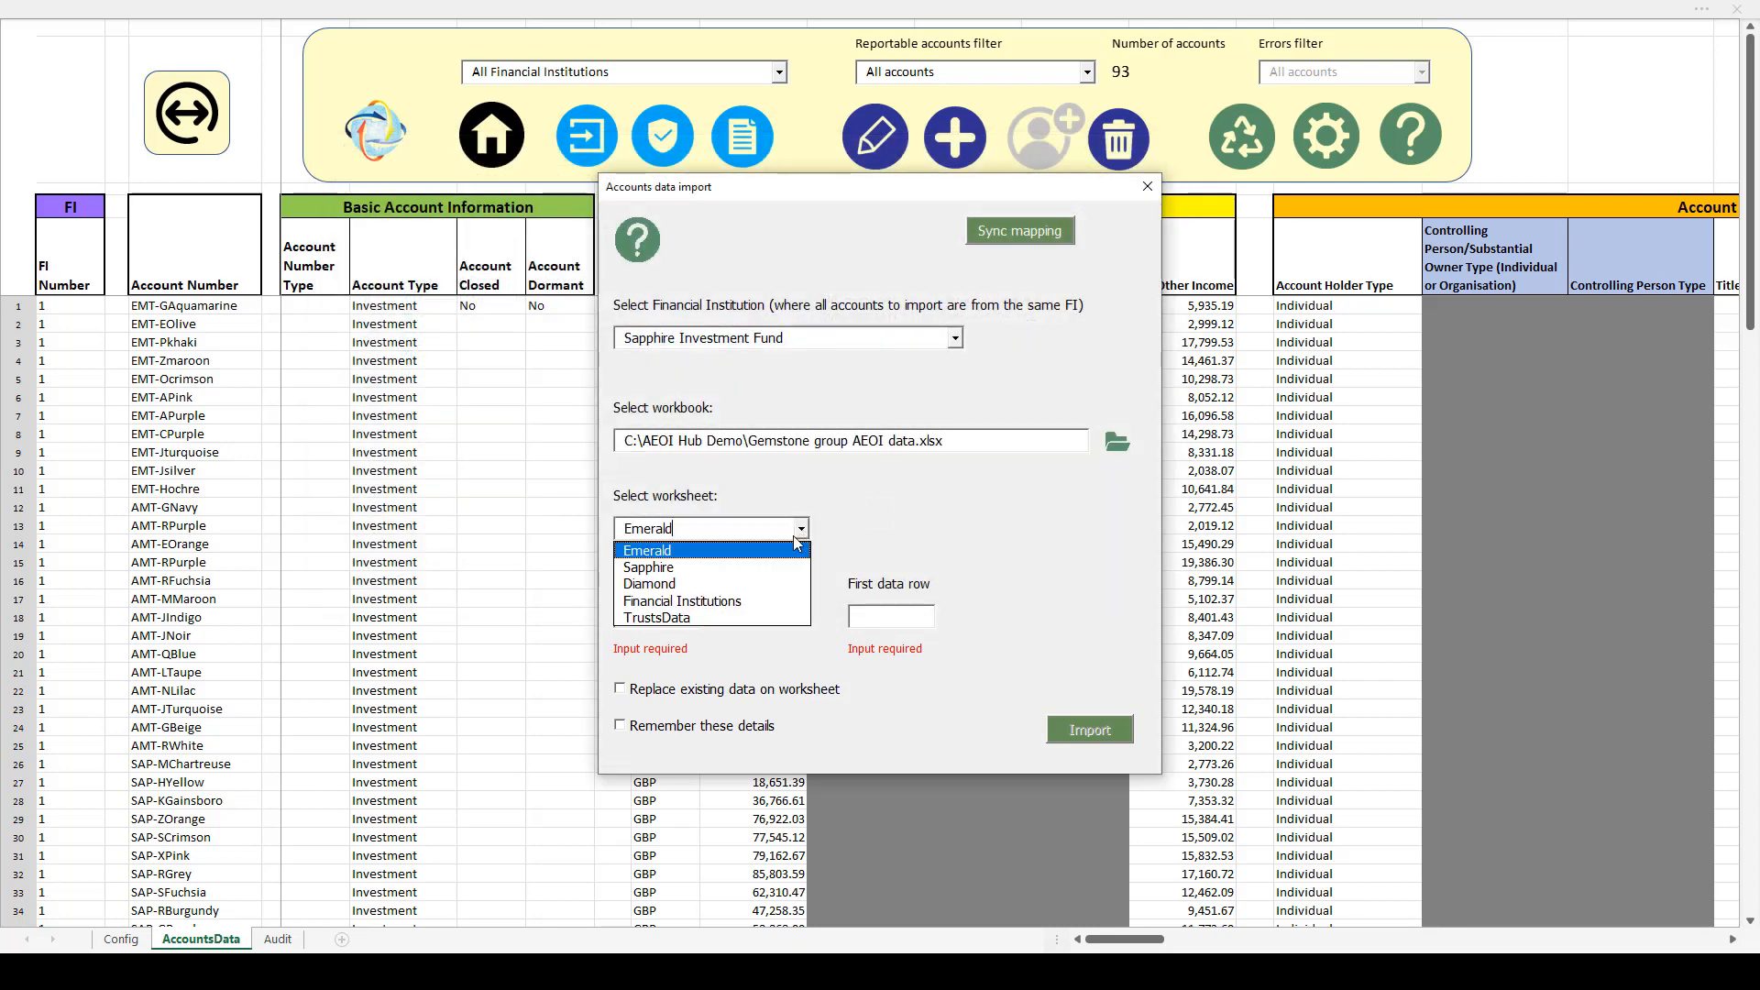
click(704, 567)
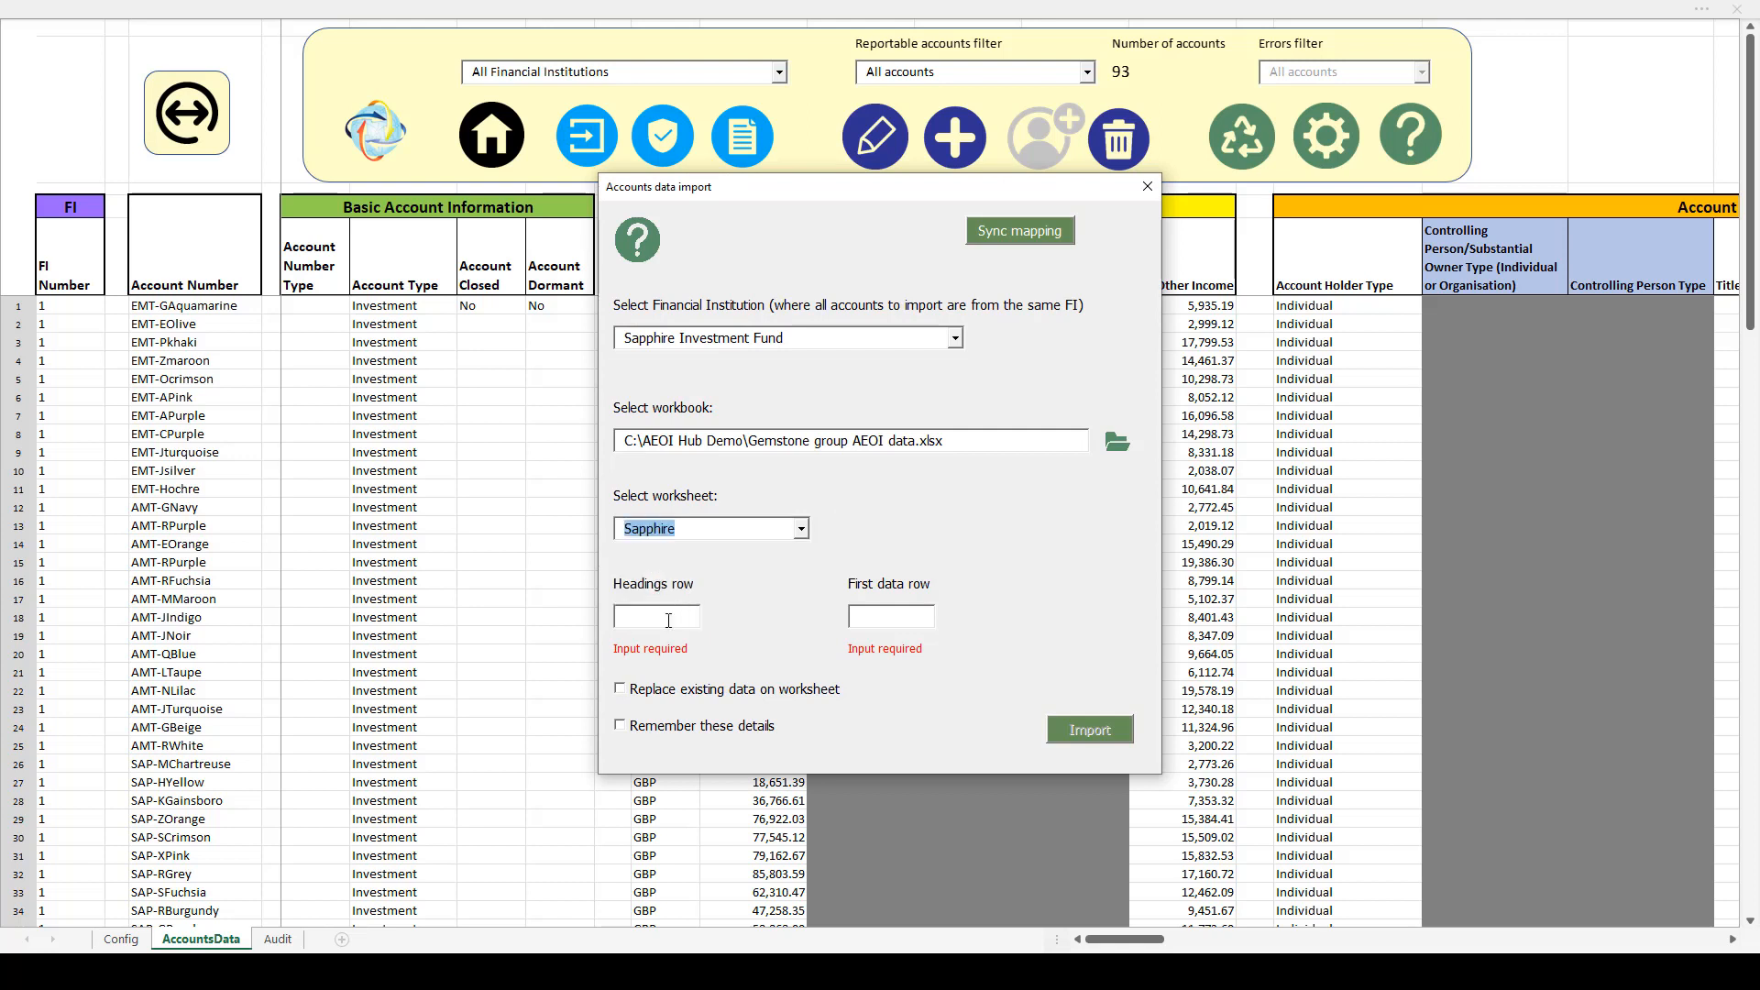
click(887, 622)
text(5)
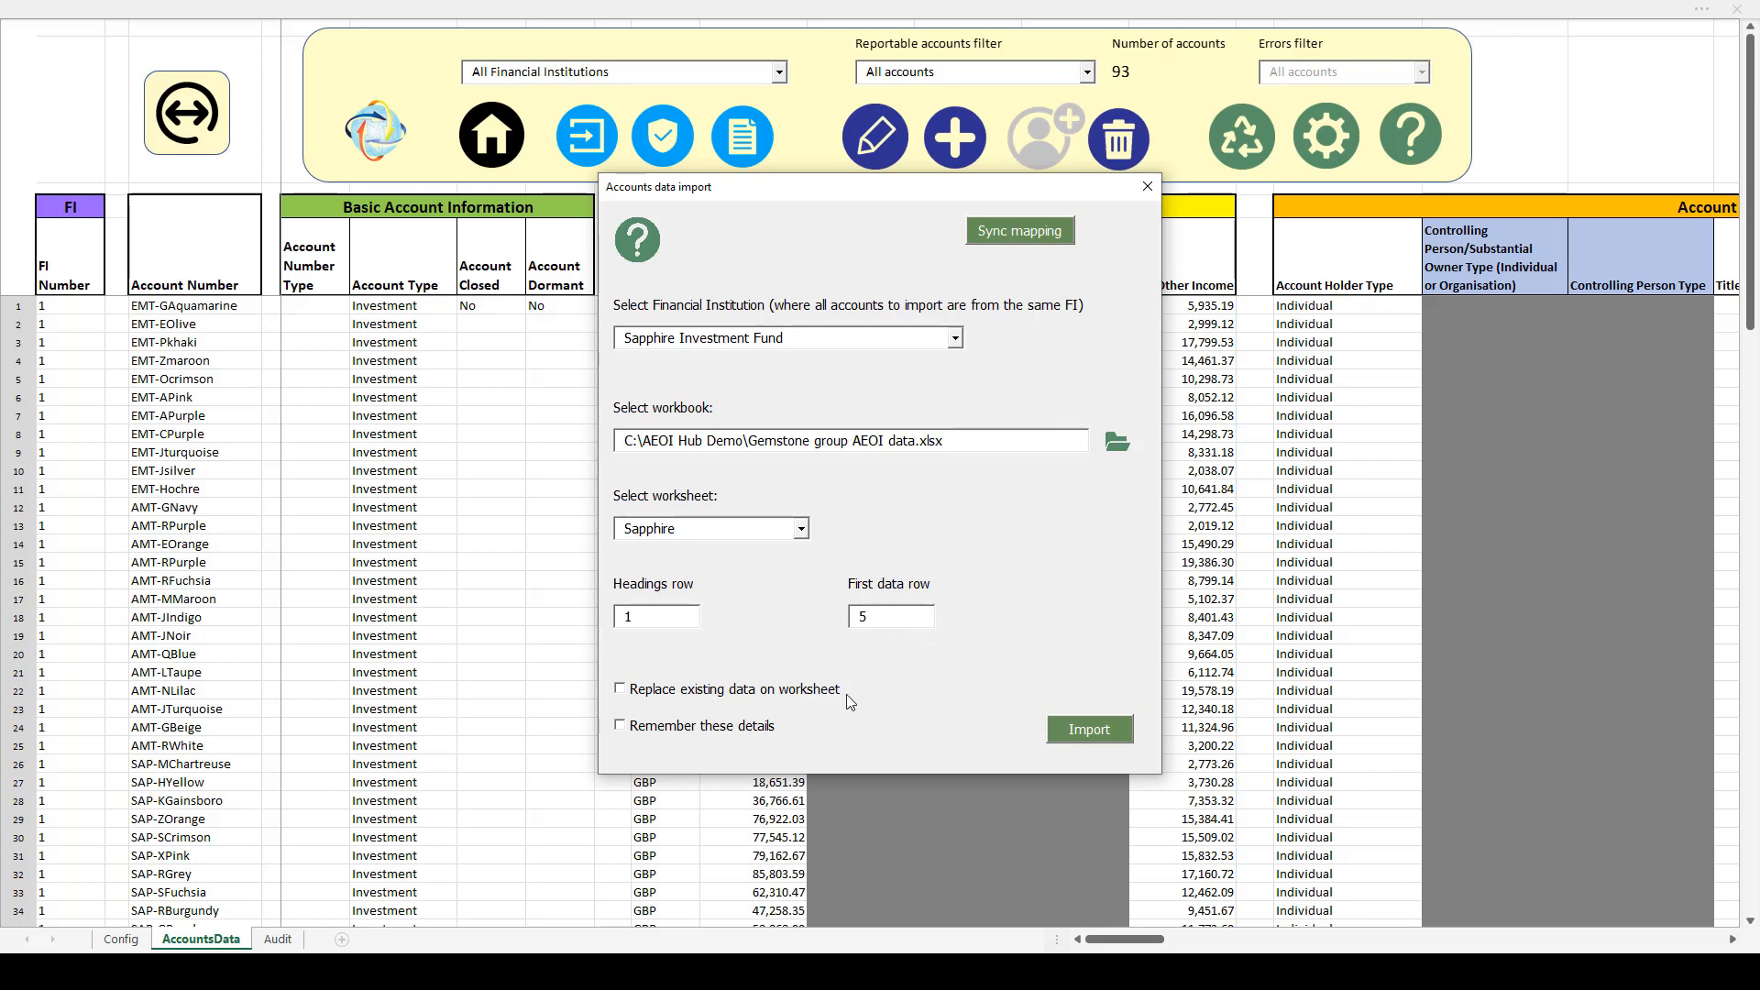
- Import the Sapphire accounts without mapping the unmatched columns and run the validation checks
click(1098, 738)
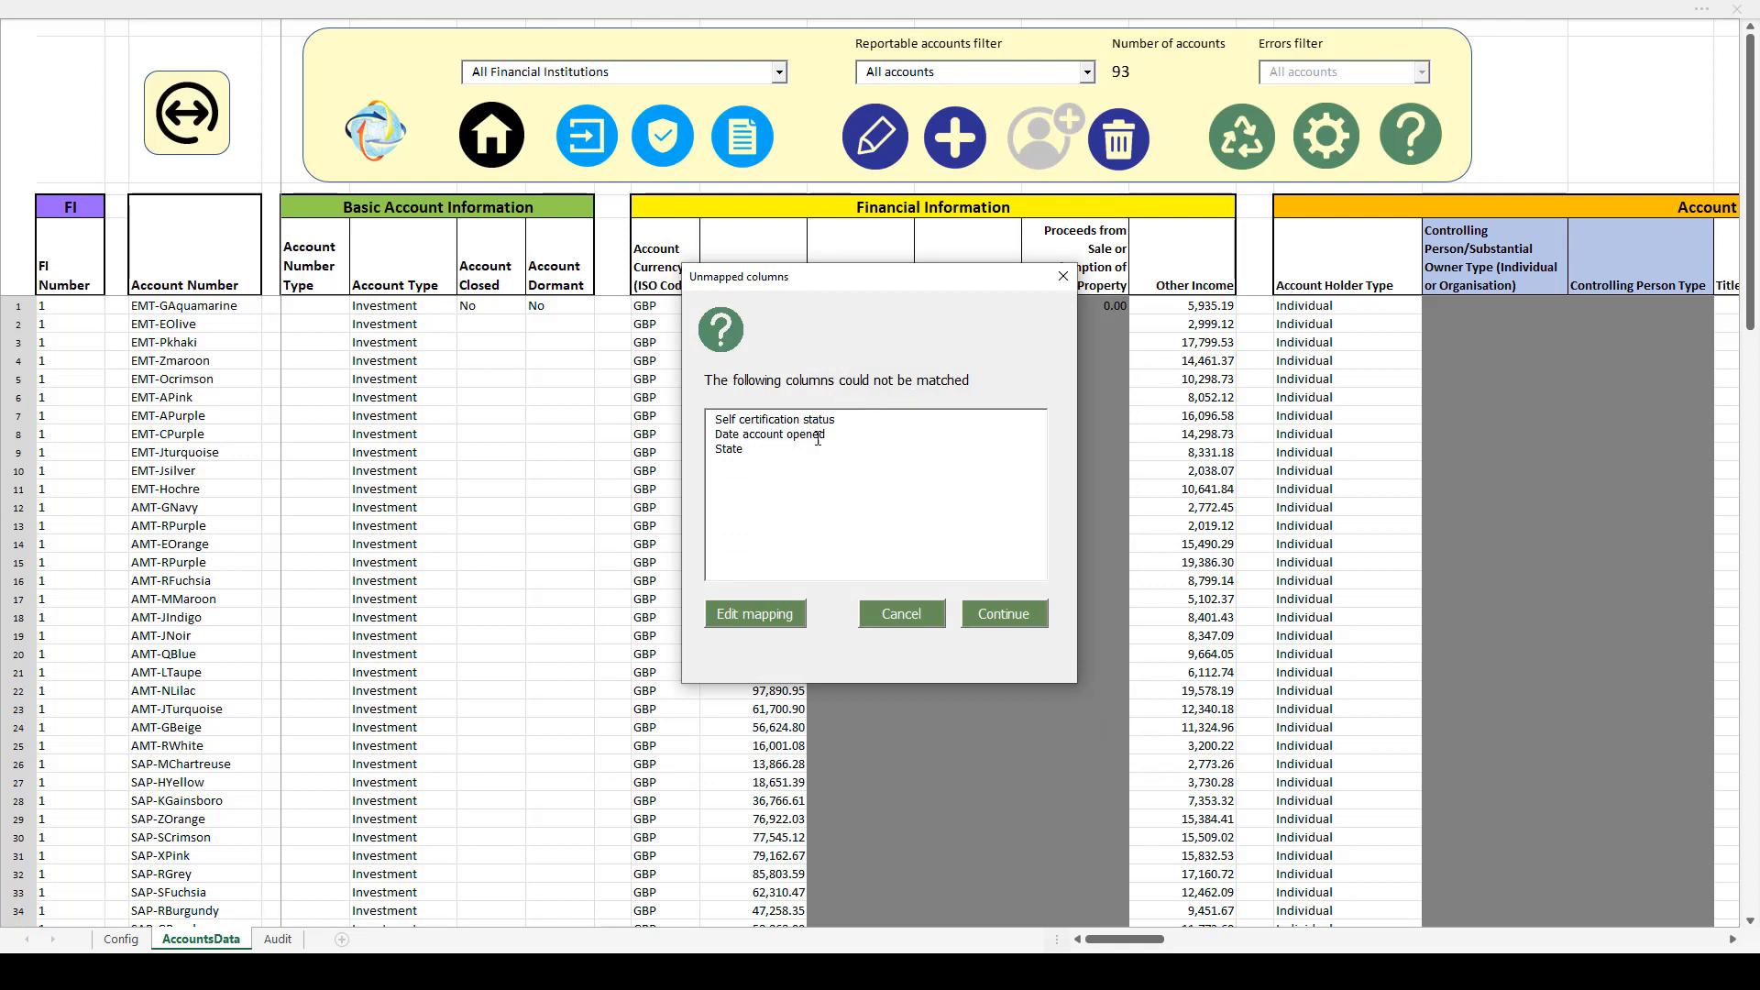
click(1035, 625)
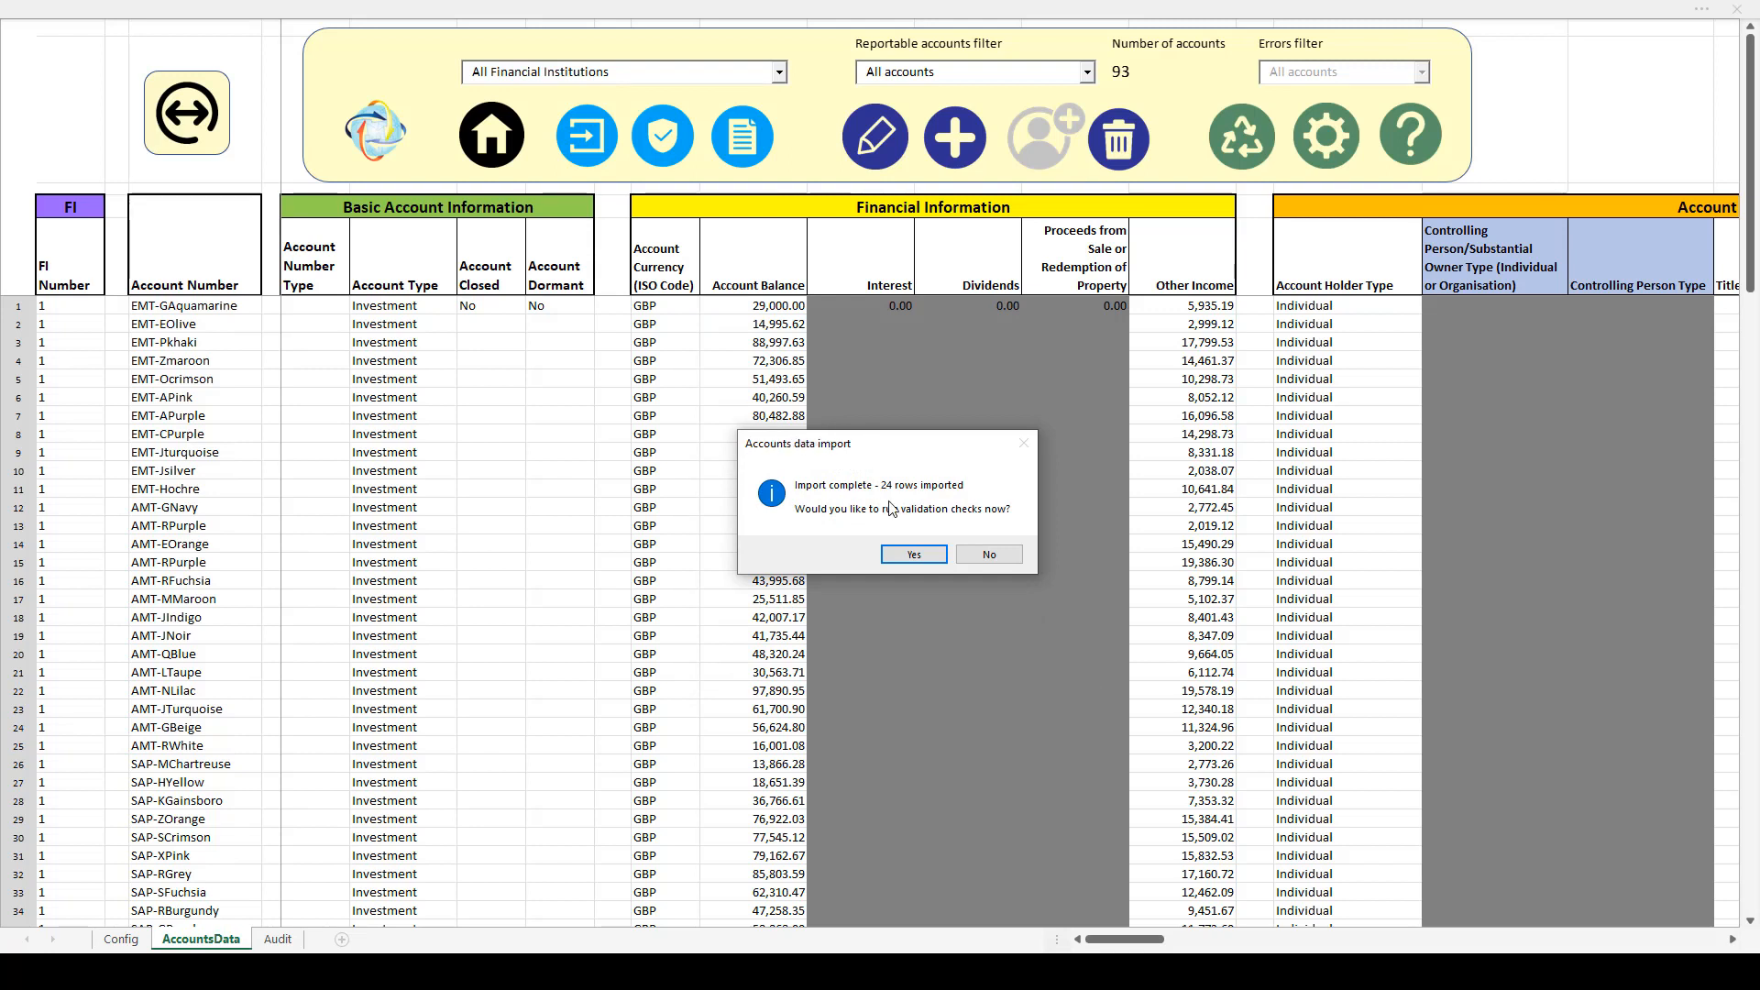
click(910, 555)
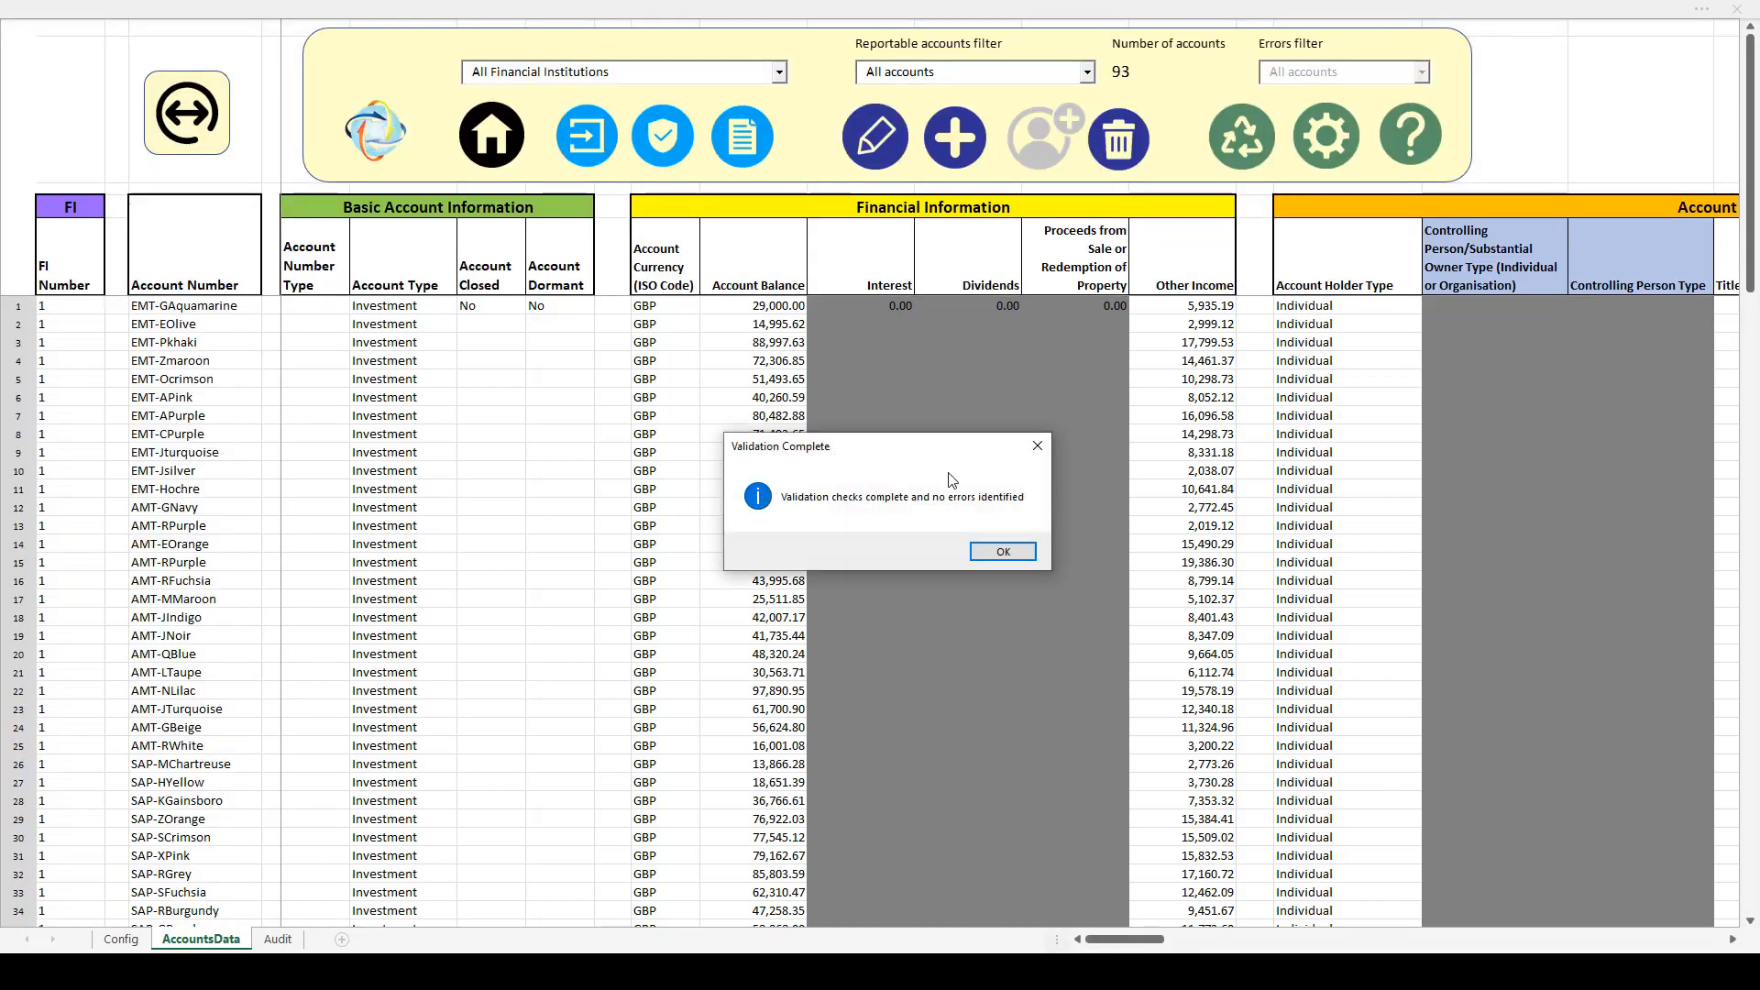
click(1002, 549)
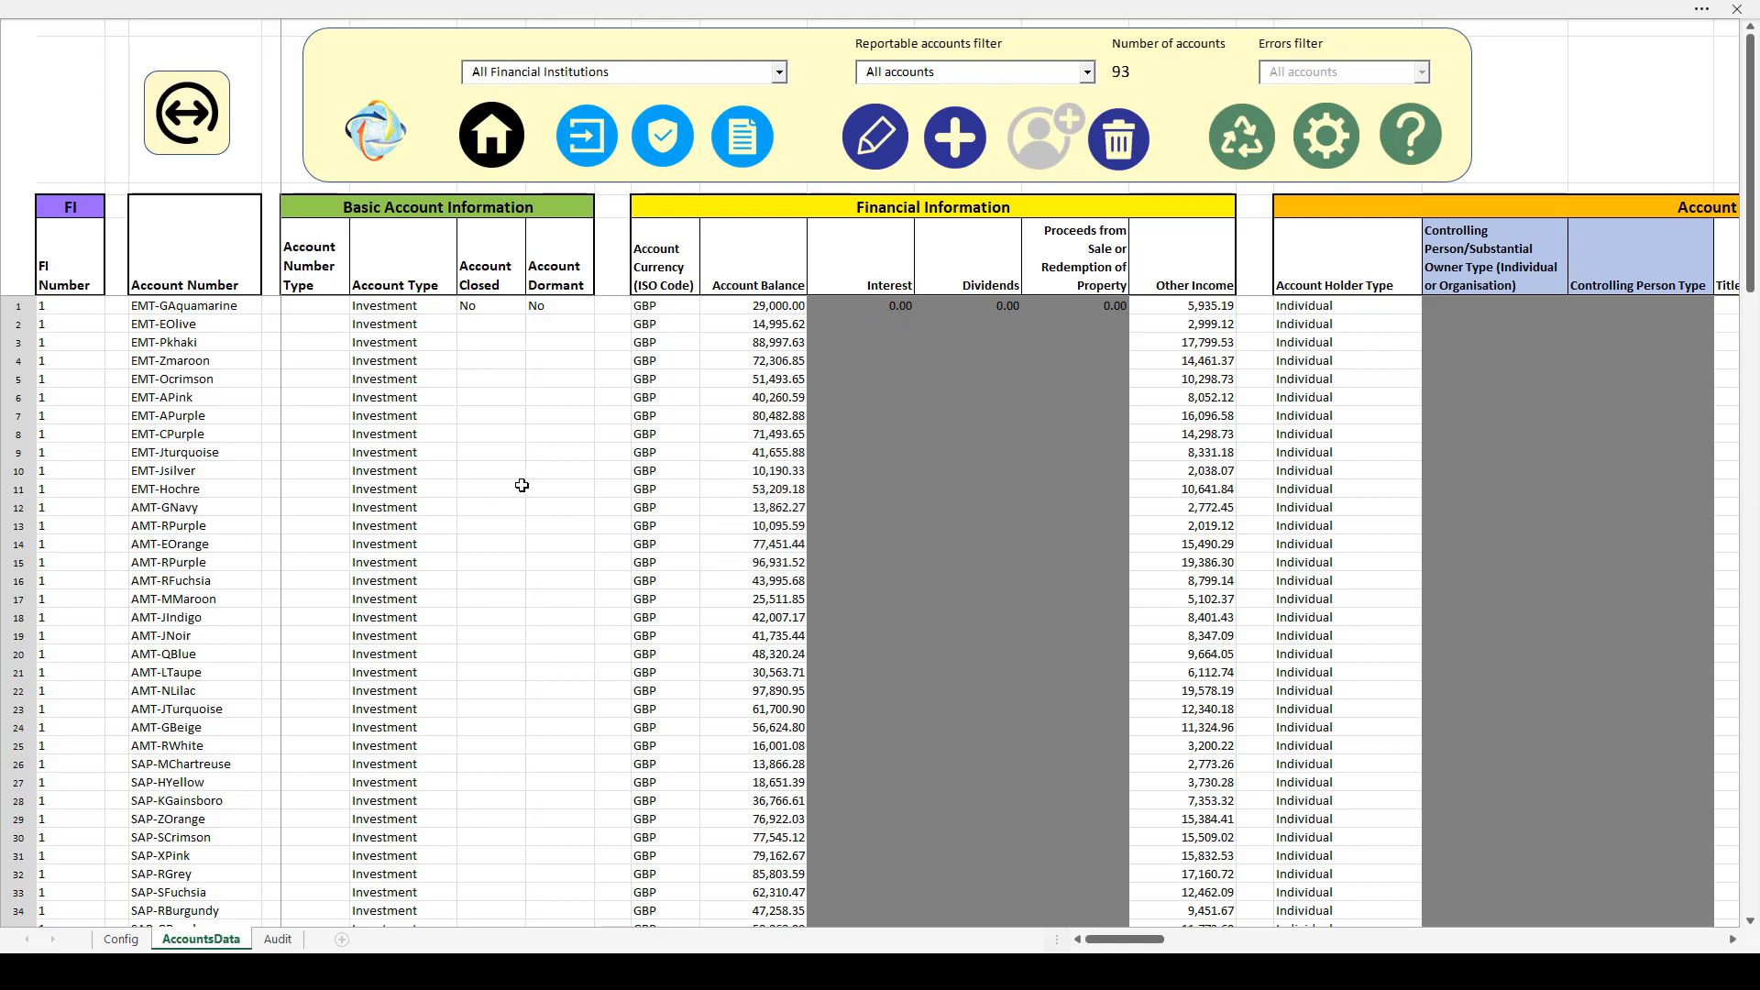
- Filter the account data to Sapphire Investment Fund and try the CRS reportable accounts filter
click(780, 74)
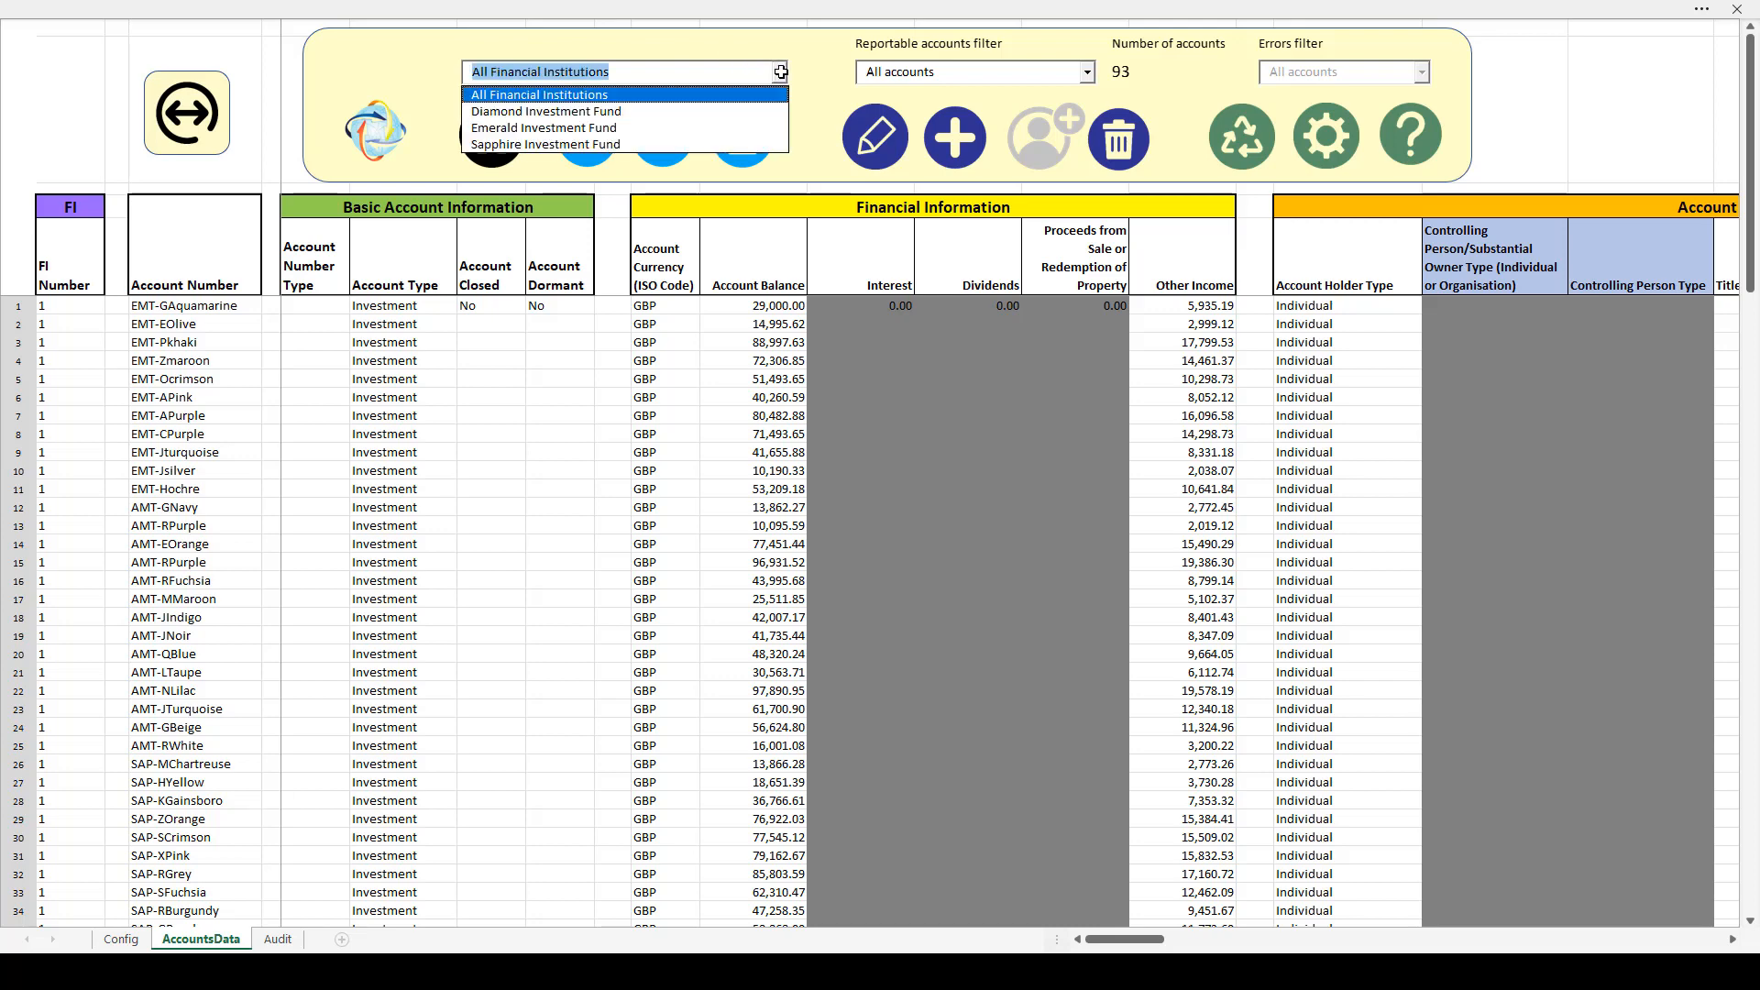
click(586, 144)
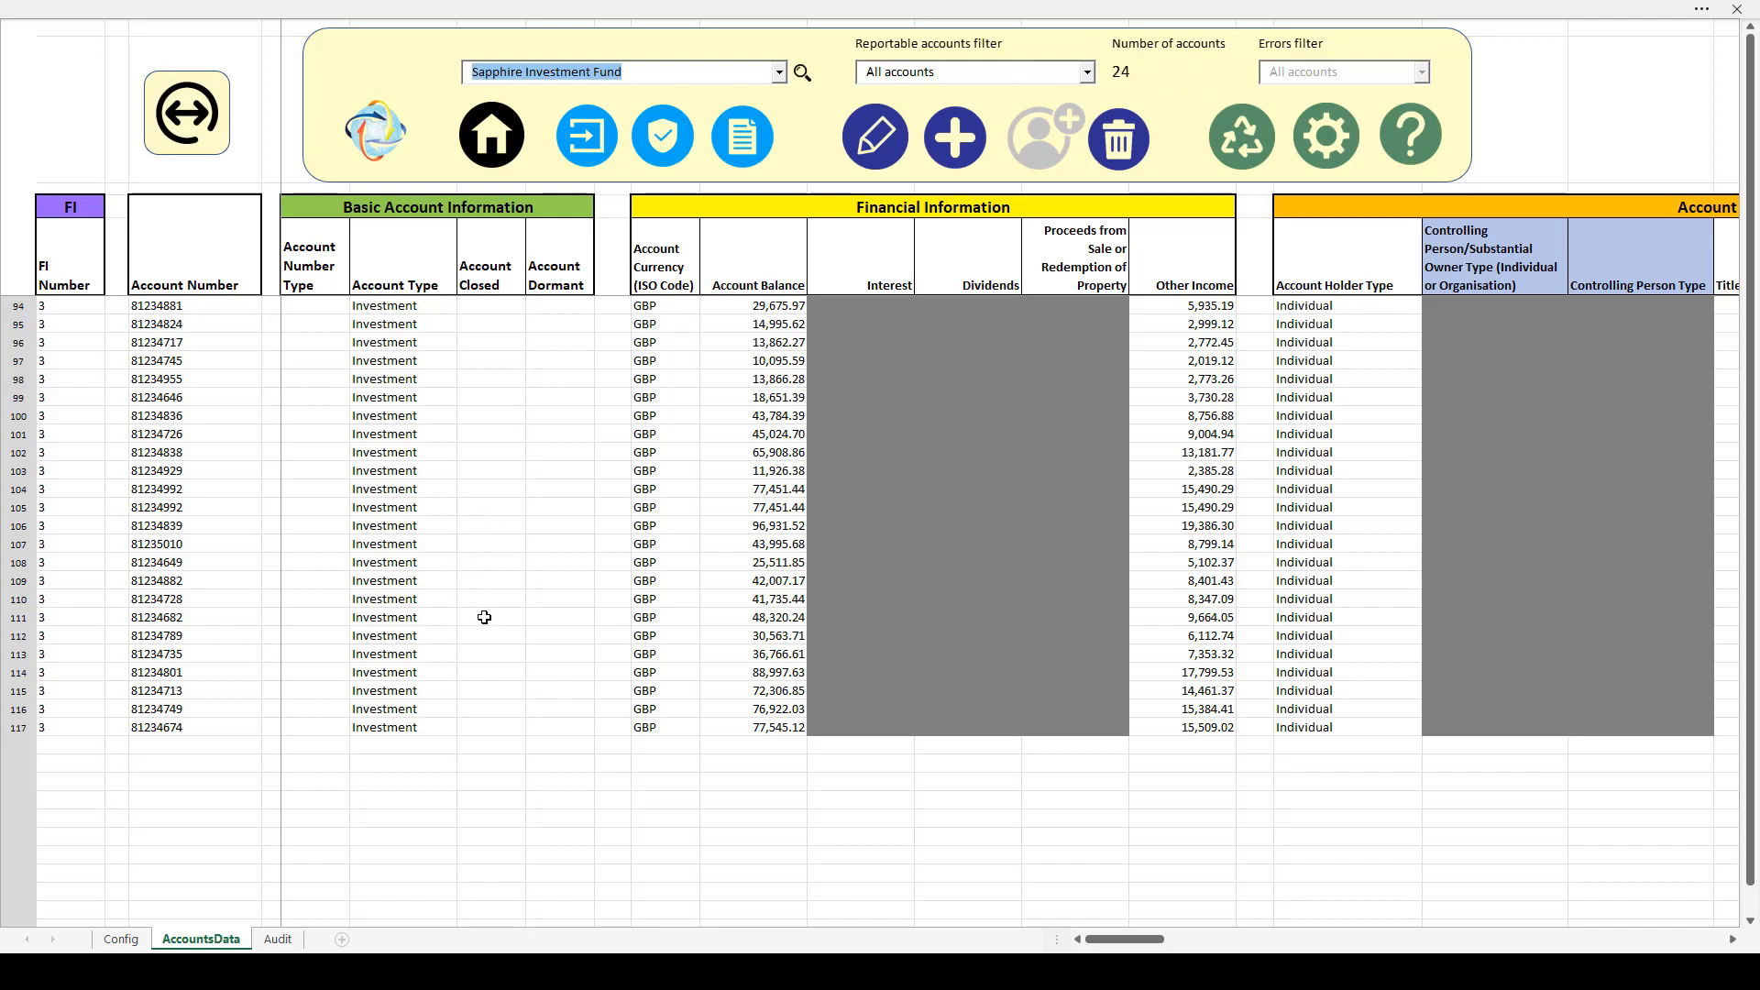
click(1088, 72)
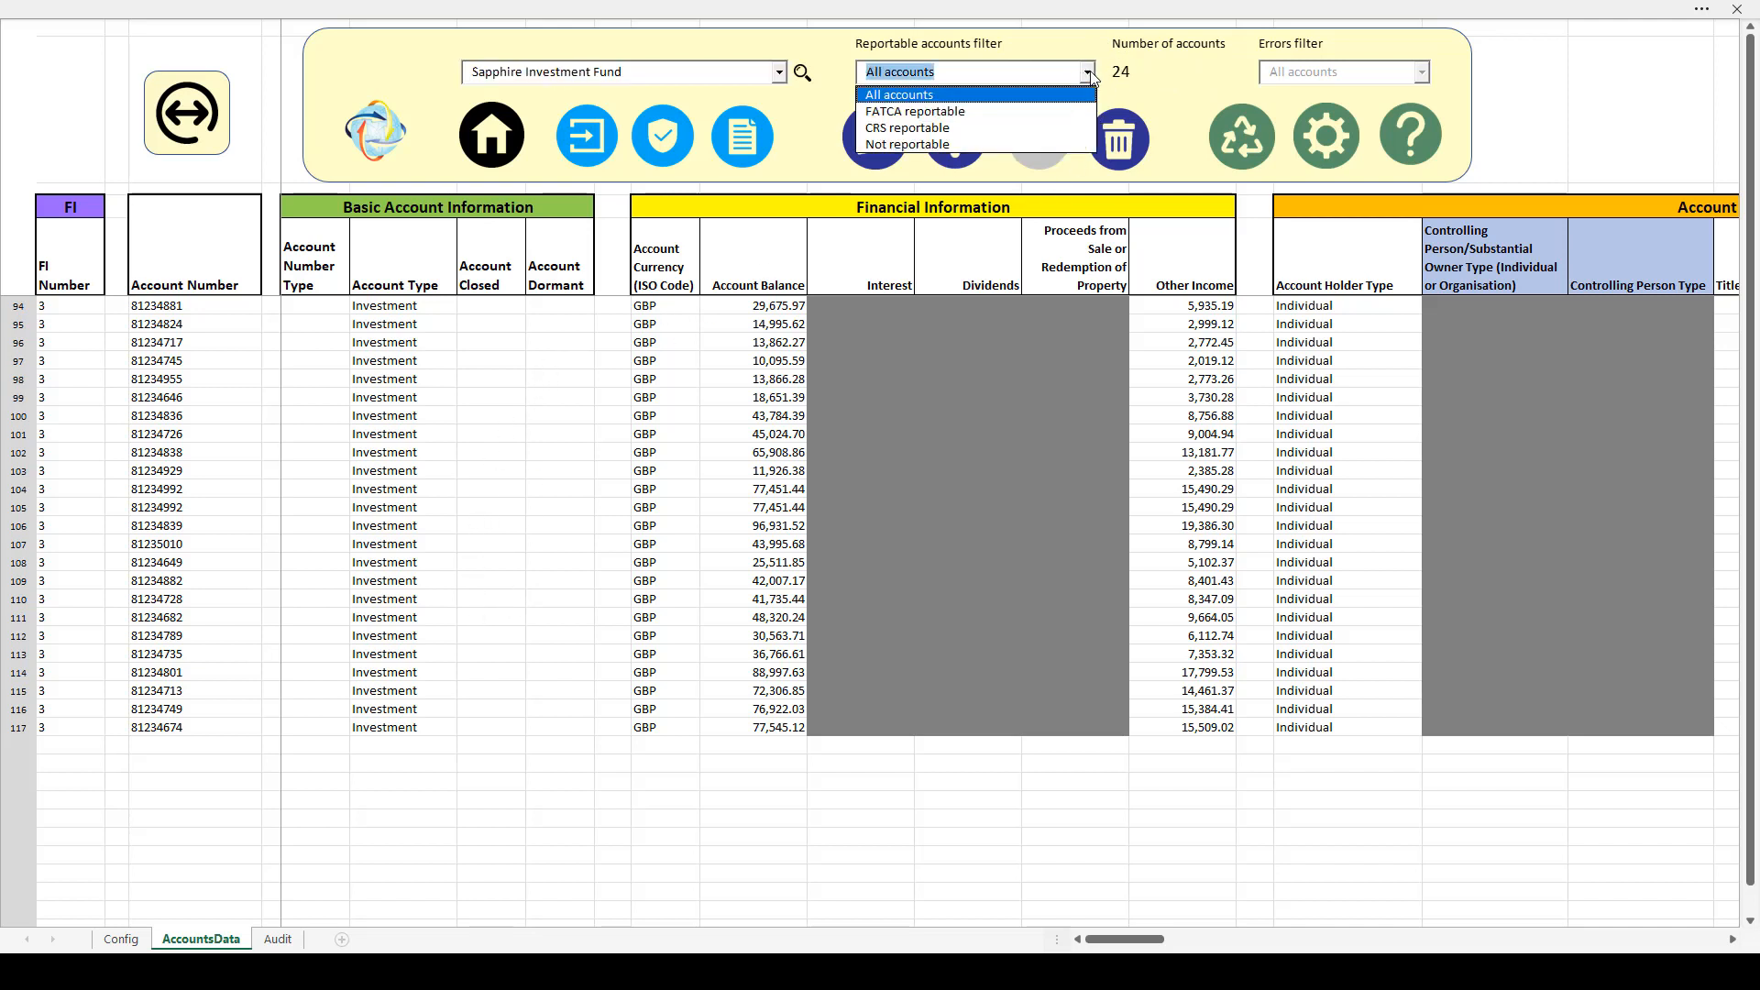
click(929, 127)
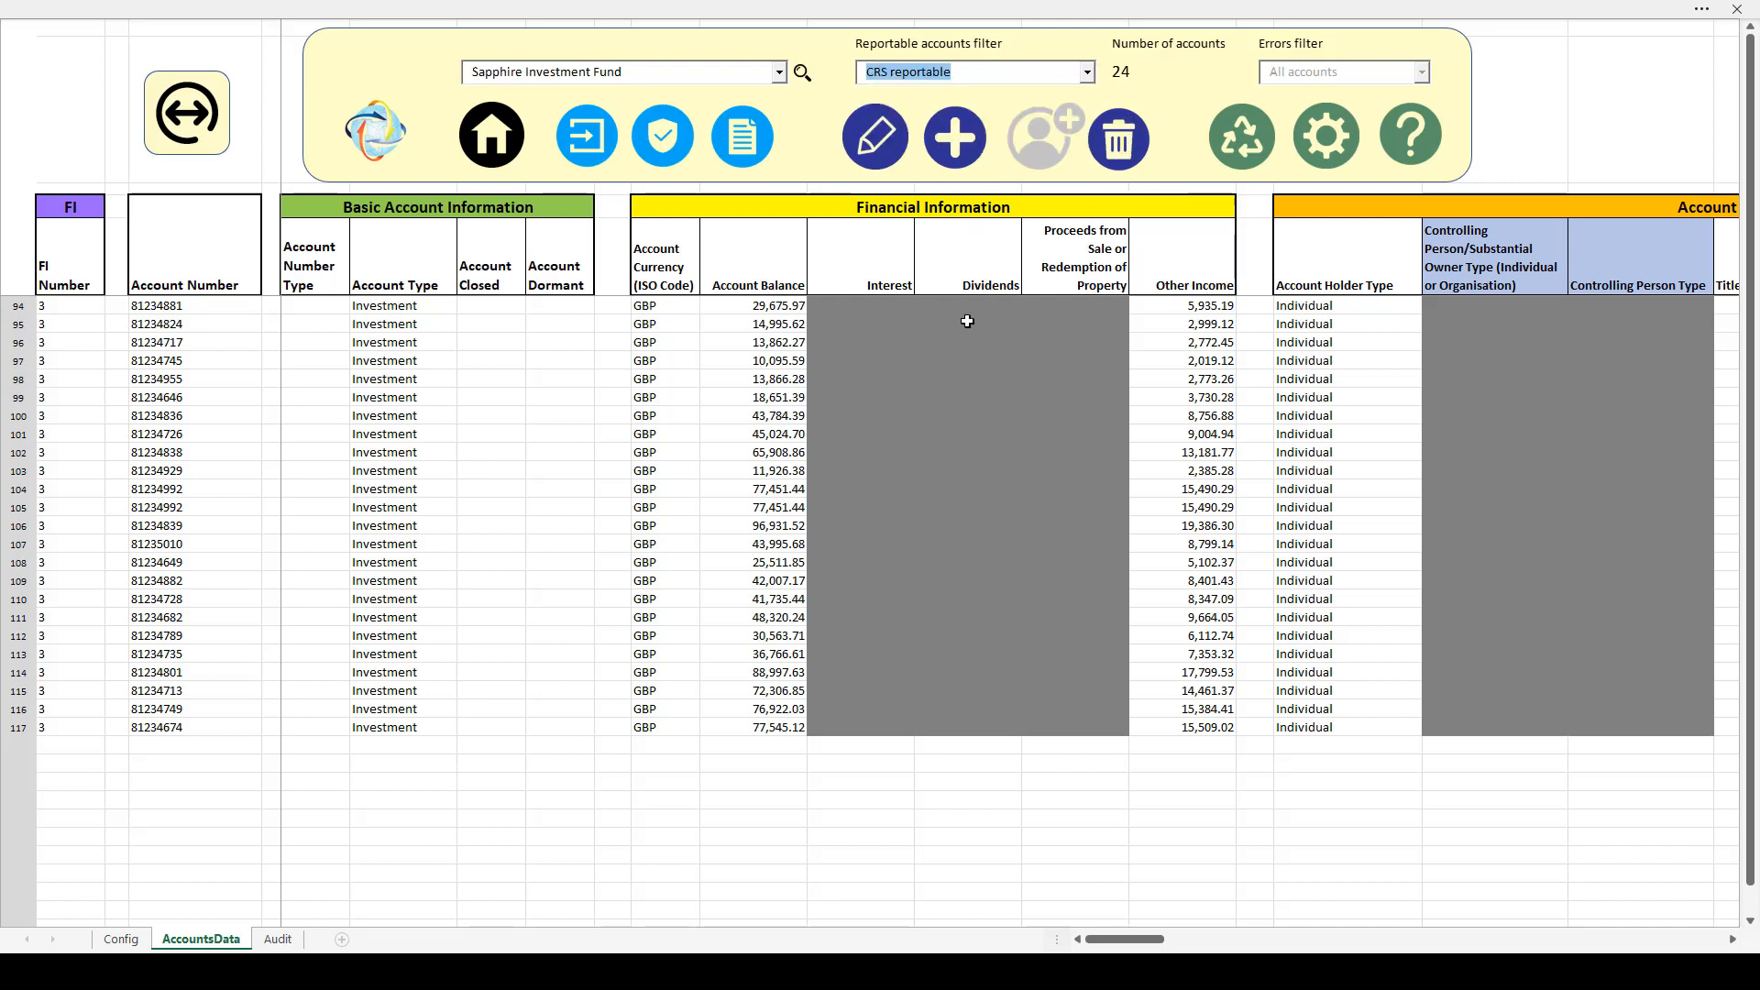
click(519, 418)
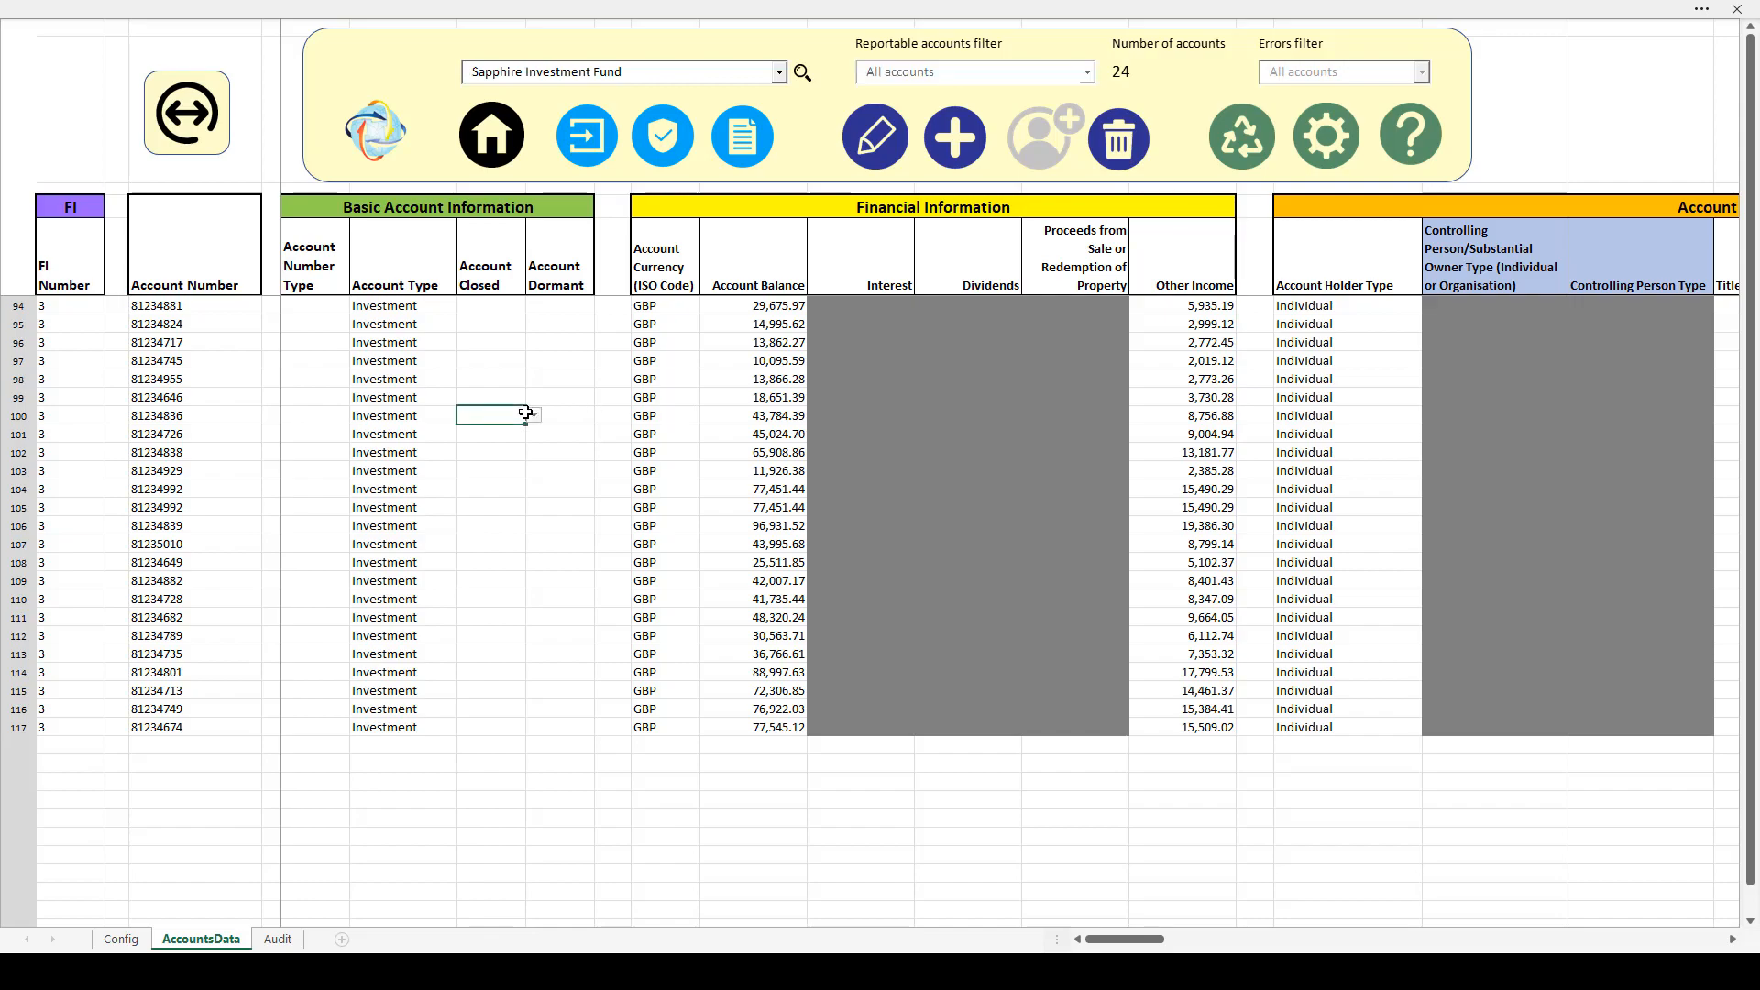